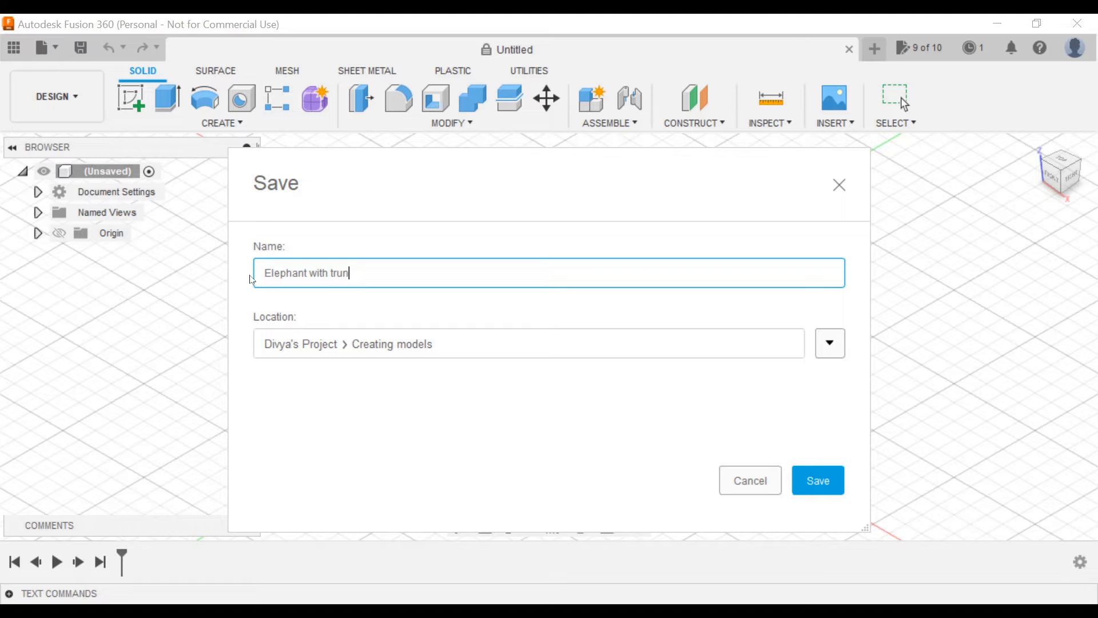
Save the design under the name Elephant with trunk and start a sketch on the front (XZ) plane
{"action": "left_click", "coordinate": [811, 479]}
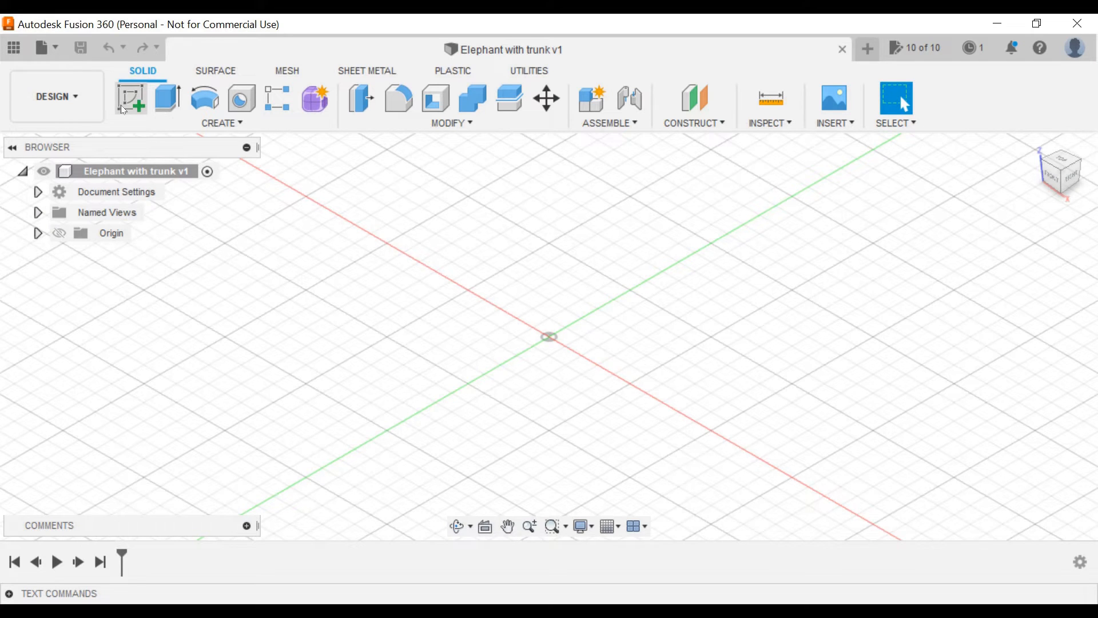
{"action": "left_click", "coordinate": [123, 107]}
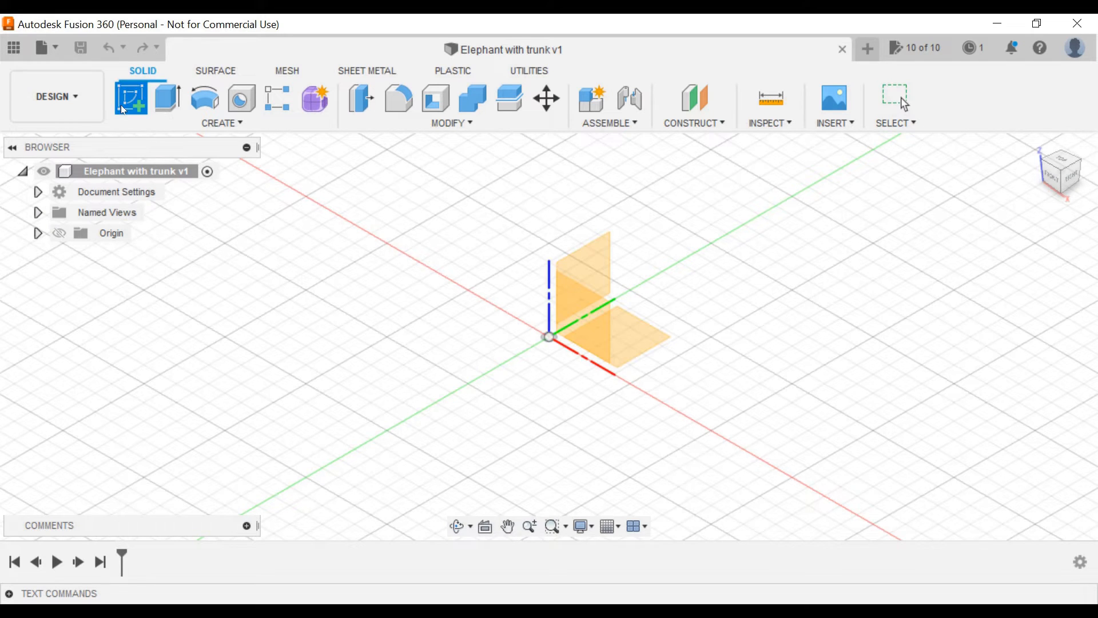
{"action": "left_click", "coordinate": [602, 325]}
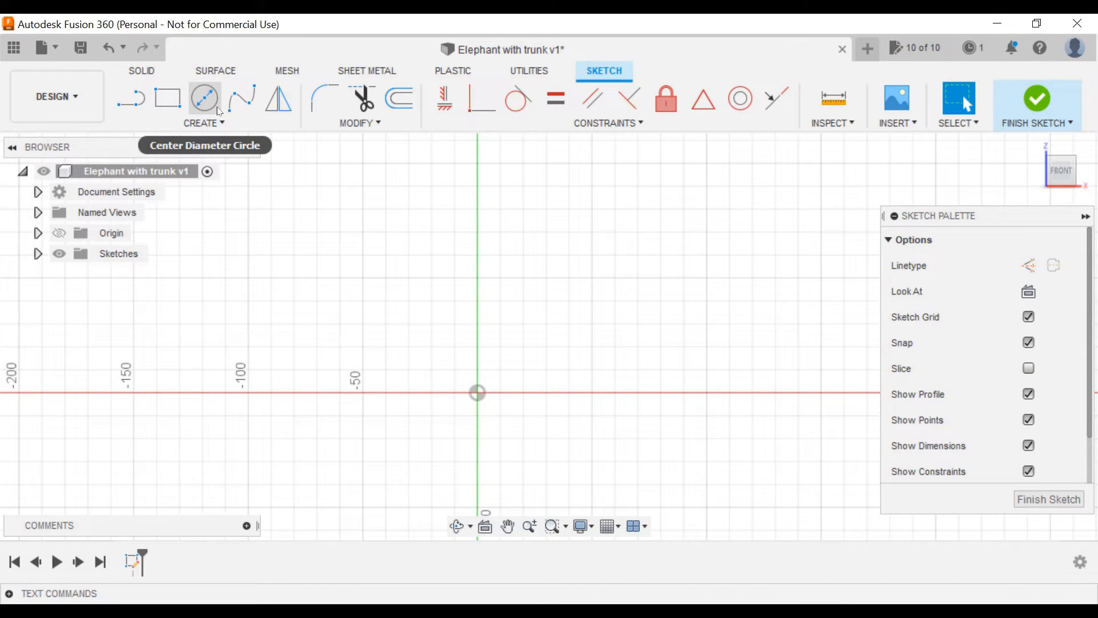
Draw an 80 mm diameter circle centred on the origin for the elephant's head
{"action": "left_click", "coordinate": [205, 98]}
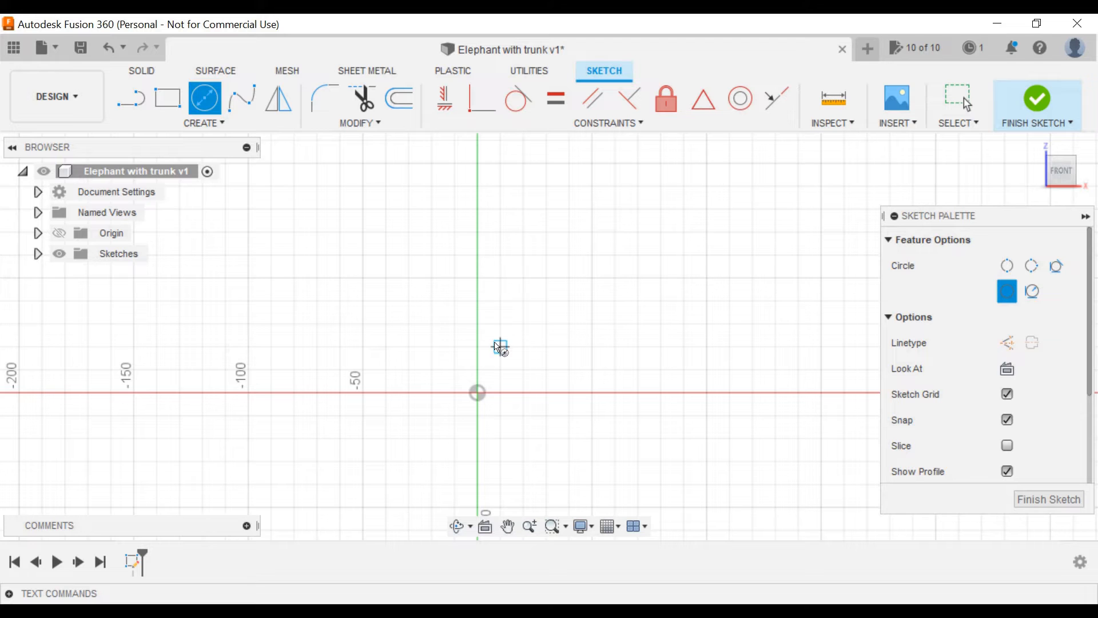
{"action": "left_click", "coordinate": [478, 392]}
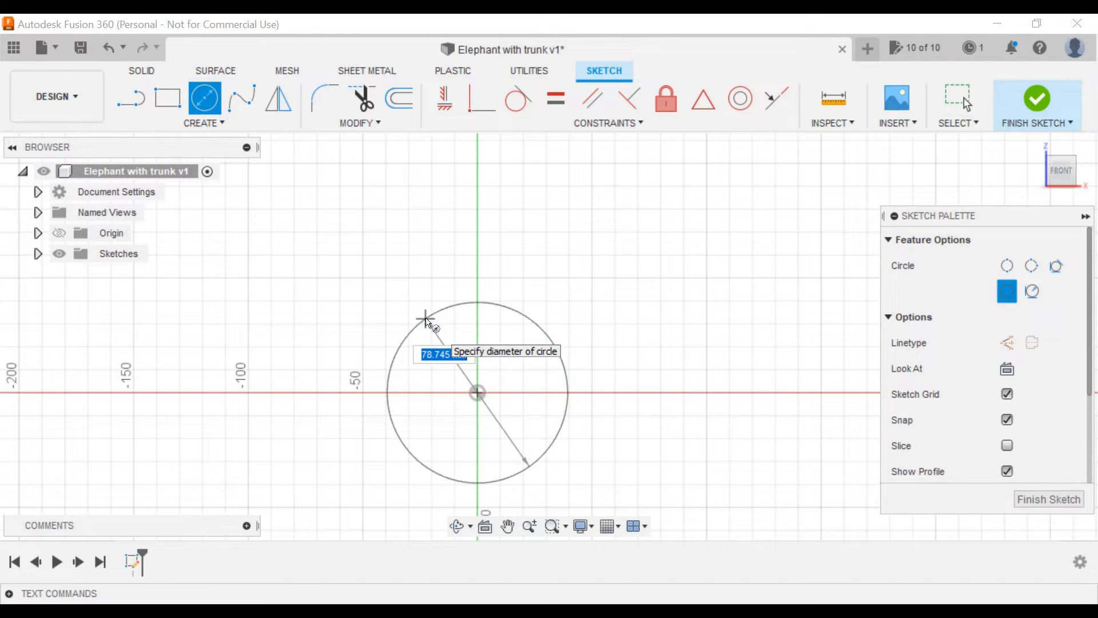
{"action": "type", "text": "80"}
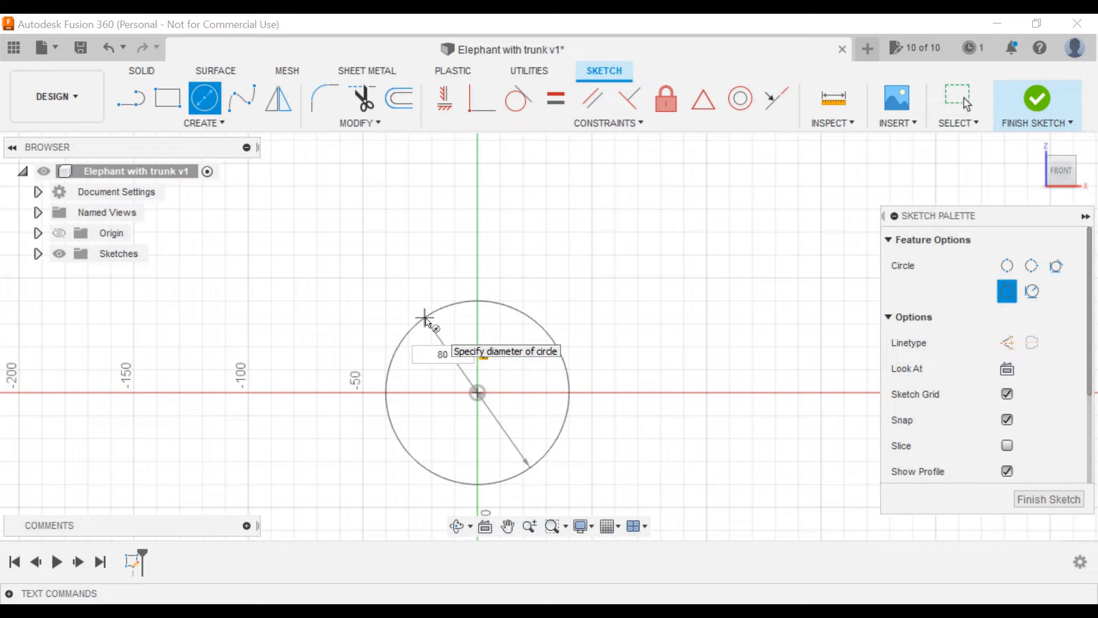
{"action": "key", "text": "Return"}
{"action": "key", "text": "Escape"}
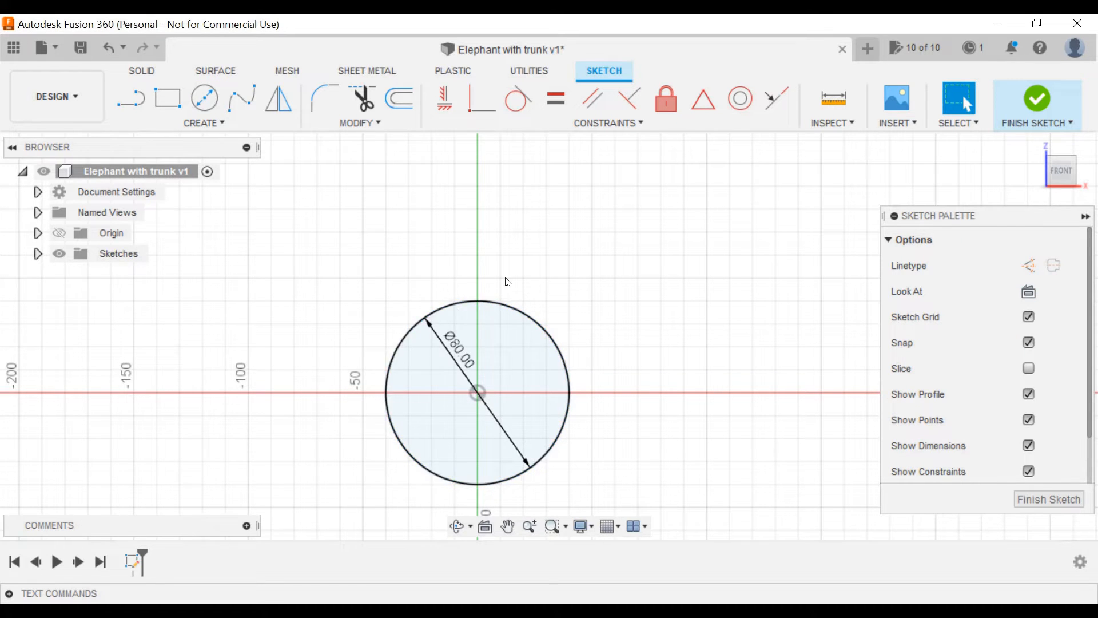
{"action": "left_click", "coordinate": [476, 110]}
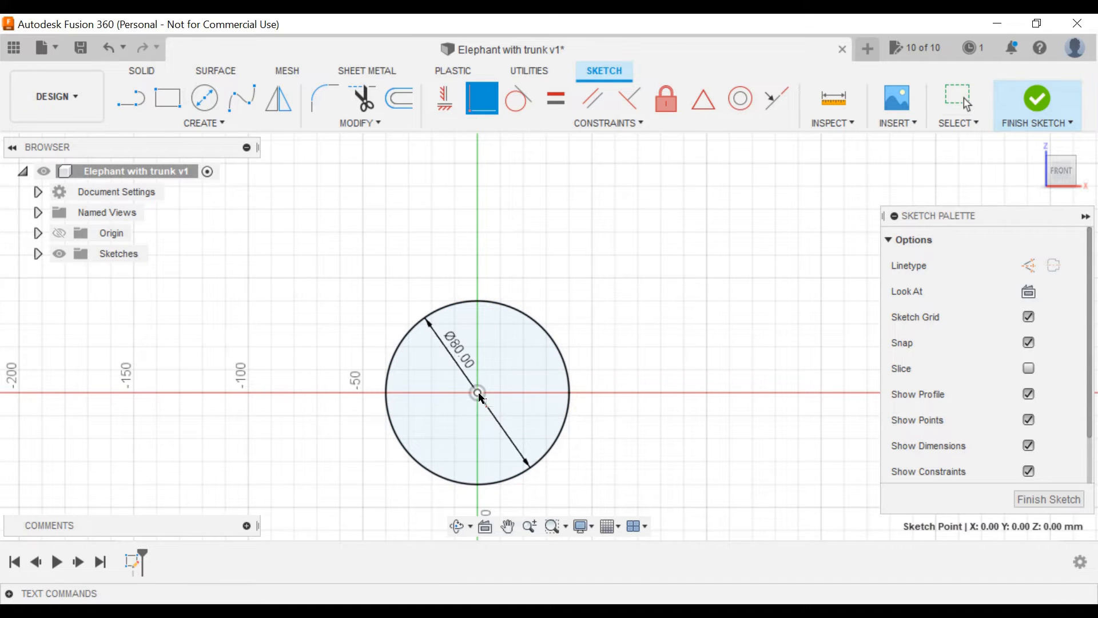
{"action": "key", "text": "c"}
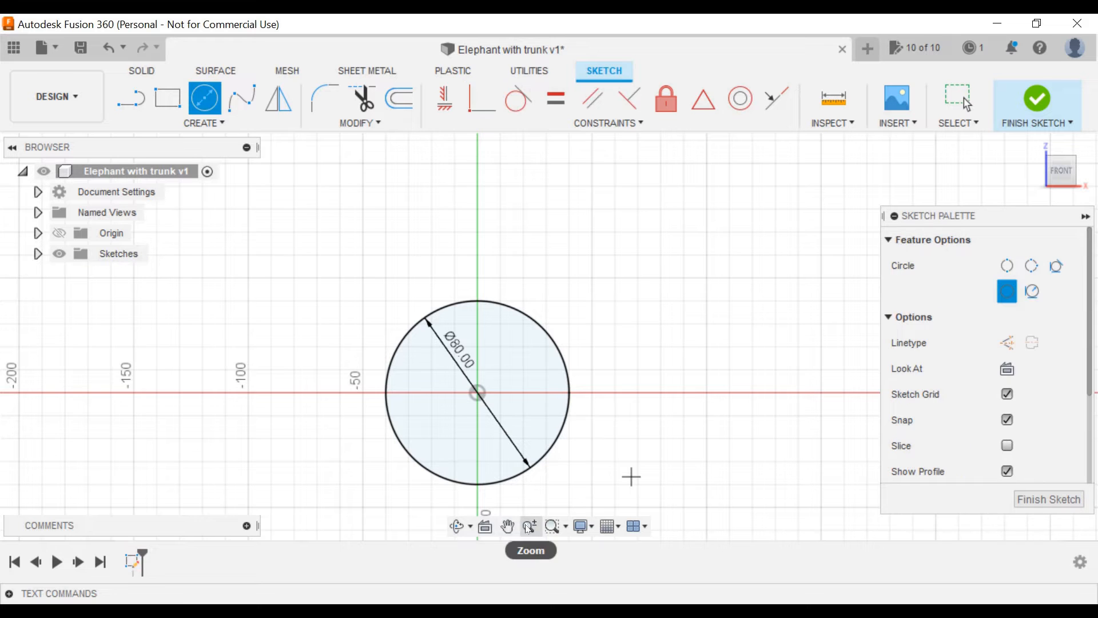
Sketch a three-point fit spline arching inside the circle's lower edge, with its apex lowered to 30 mm below the centre
{"action": "left_click", "coordinate": [507, 526]}
{"action": "left_click_drag", "start_coordinate": [544, 456], "coordinate": [540, 376]}
{"action": "key", "text": "Escape"}
{"action": "left_click", "coordinate": [241, 98]}
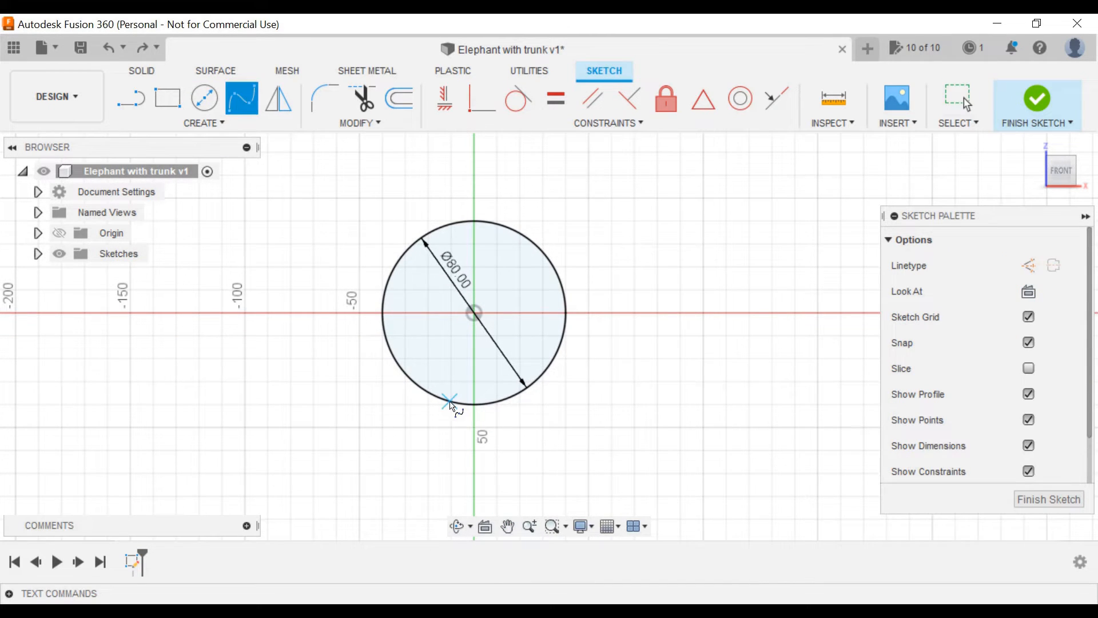
{"action": "left_click", "coordinate": [450, 401]}
{"action": "left_click", "coordinate": [474, 371]}
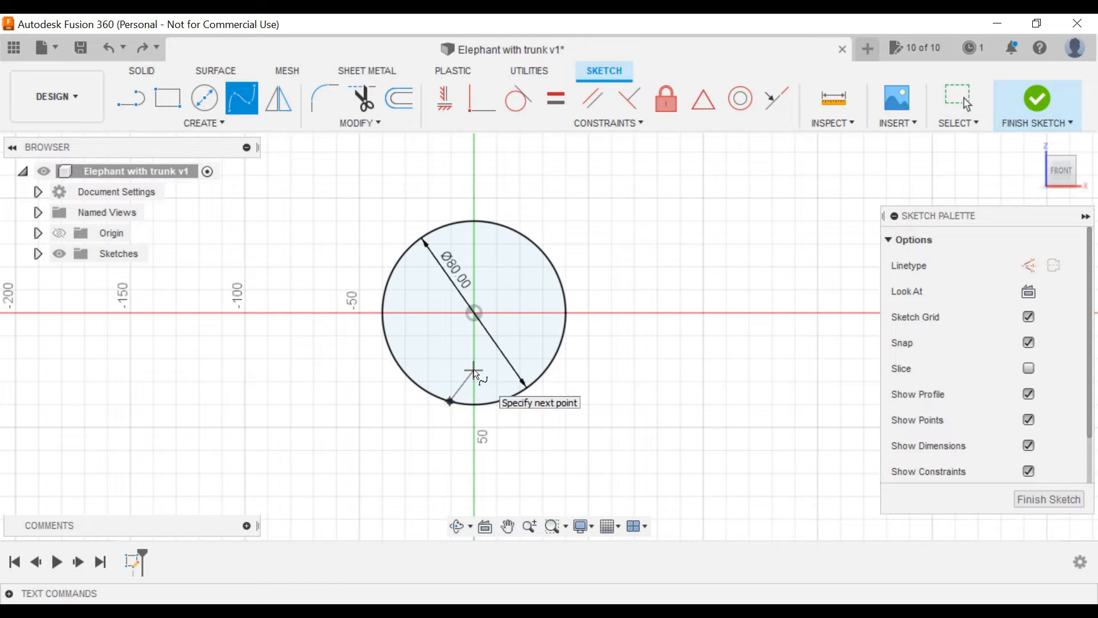
{"action": "left_click", "coordinate": [501, 400]}
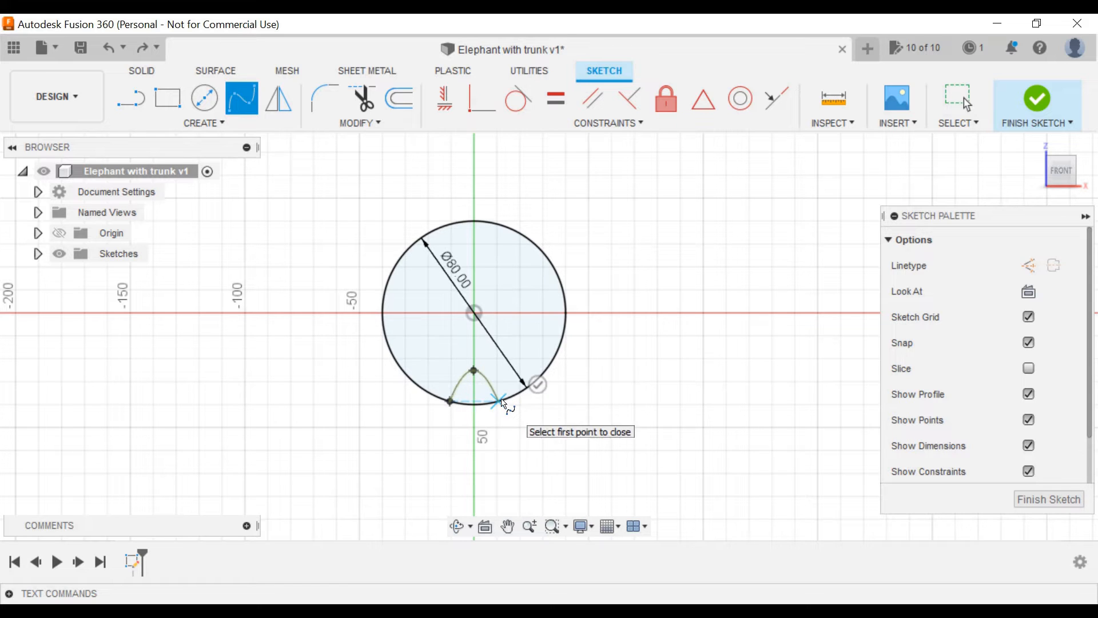
{"action": "key", "text": "Return"}
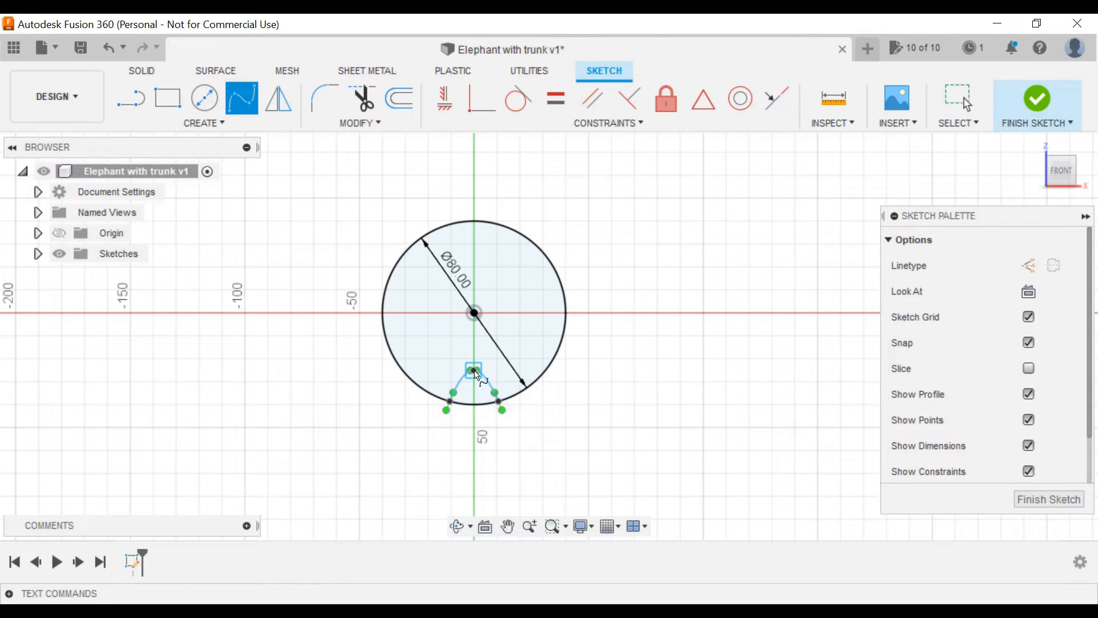
{"action": "key", "text": "Escape"}
{"action": "left_click_drag", "start_coordinate": [478, 372], "coordinate": [476, 382]}
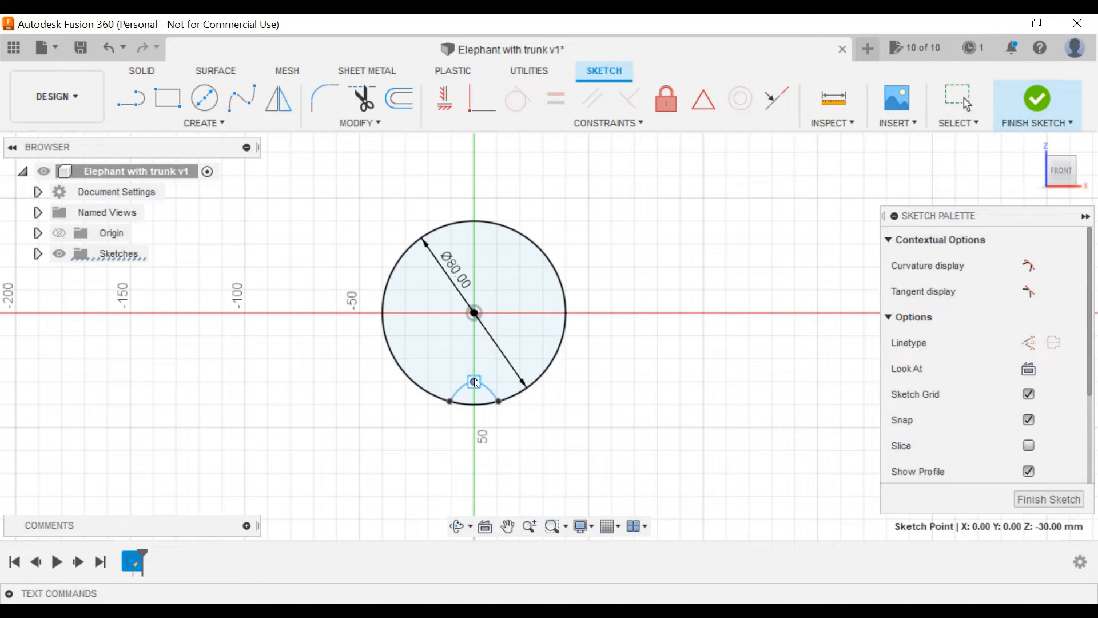
{"action": "key", "text": "Escape"}
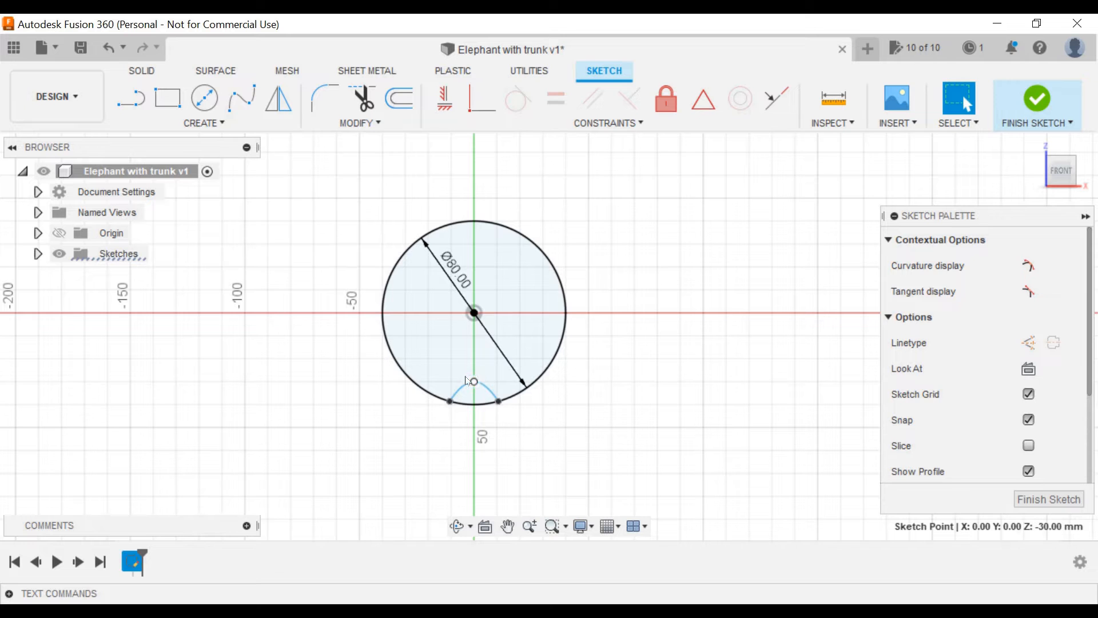
Draw a horizontal line across the inside of the small arch, joining its two sides
{"action": "left_click", "coordinate": [130, 102]}
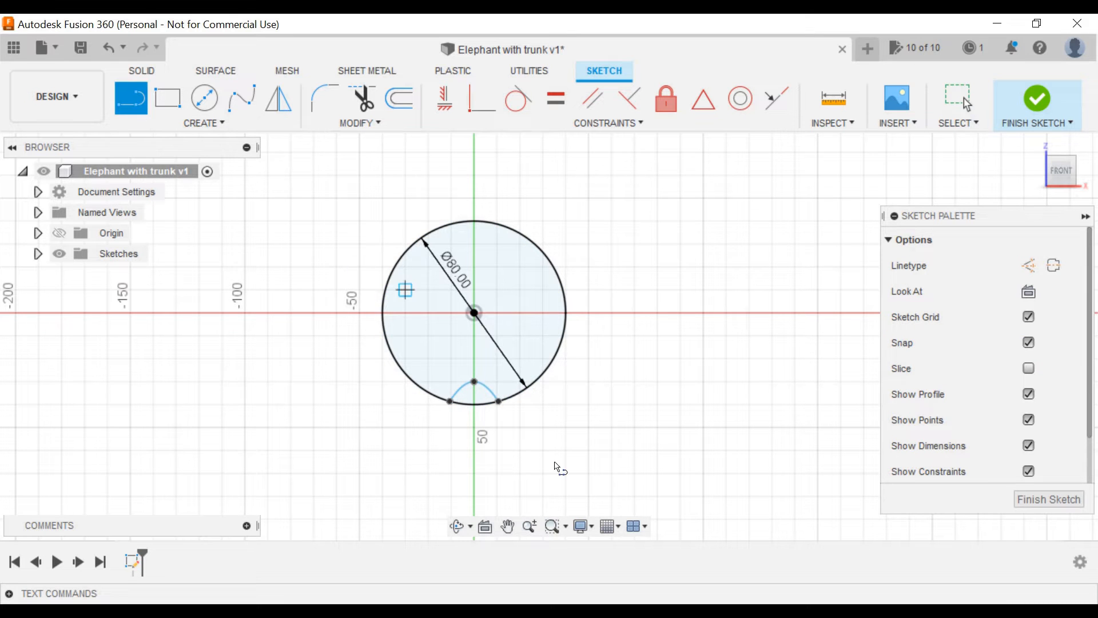
{"action": "left_click", "coordinate": [456, 396]}
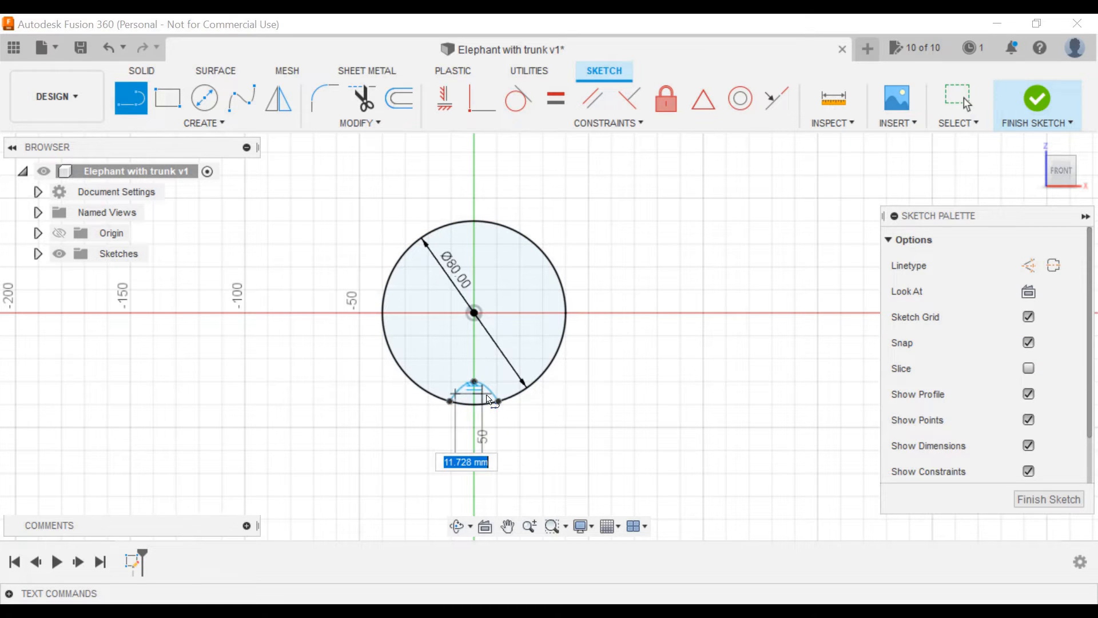
{"action": "left_click", "coordinate": [498, 400]}
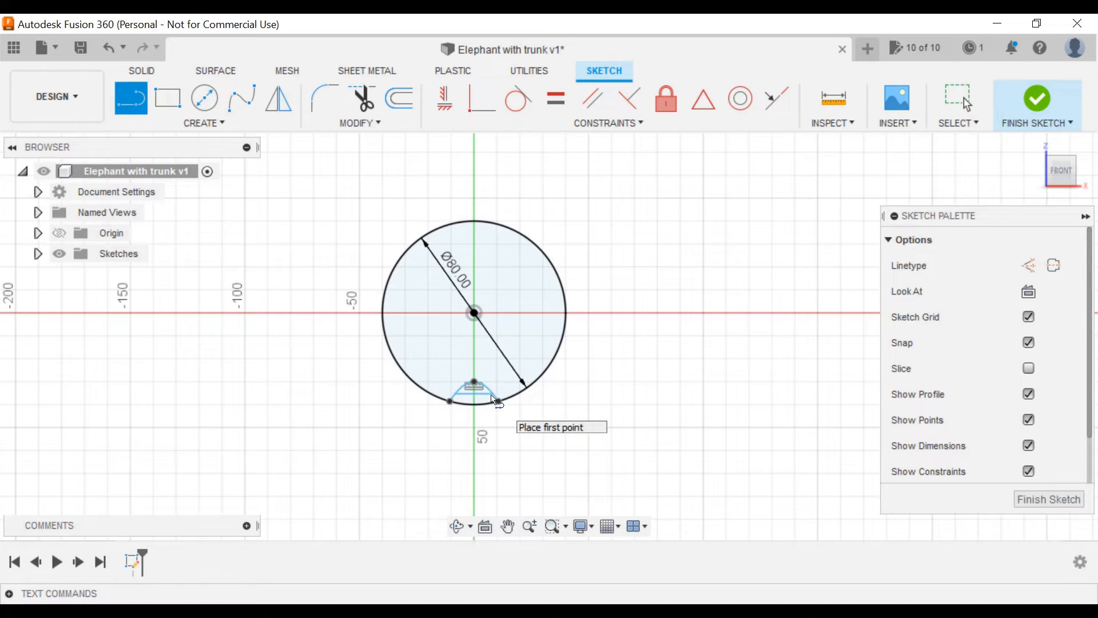
Sketch a four-point fit spline about 132 mm long as an ear outline, starting and ending on the circle's left side
{"action": "left_click", "coordinate": [241, 98]}
{"action": "left_click", "coordinate": [403, 255]}
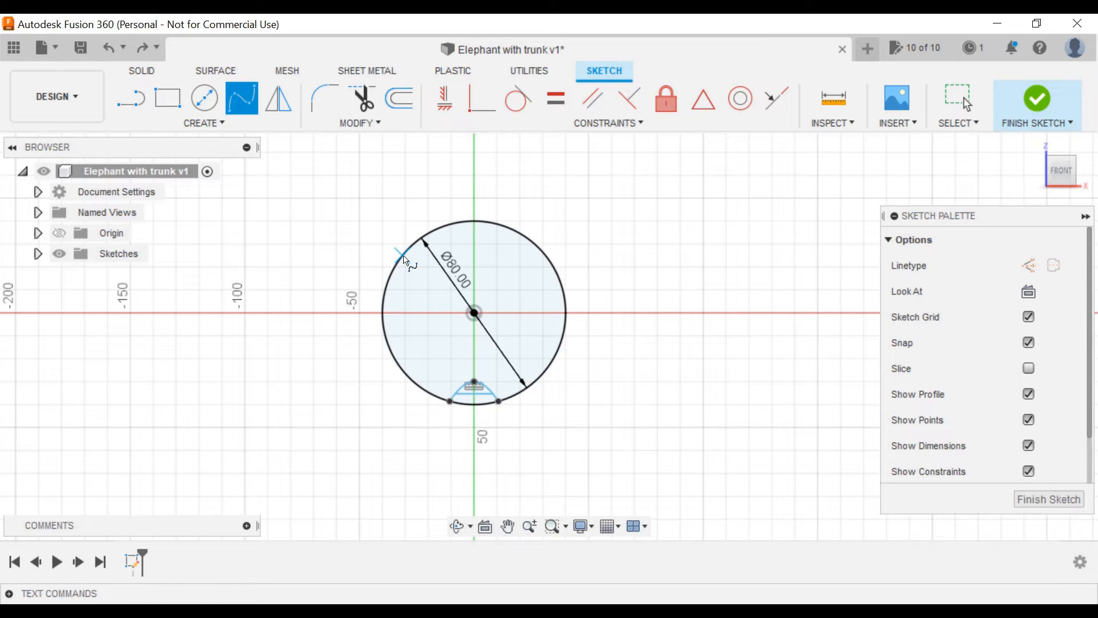
{"action": "left_click", "coordinate": [323, 229]}
{"action": "left_click", "coordinate": [325, 355]}
{"action": "left_click", "coordinate": [384, 339]}
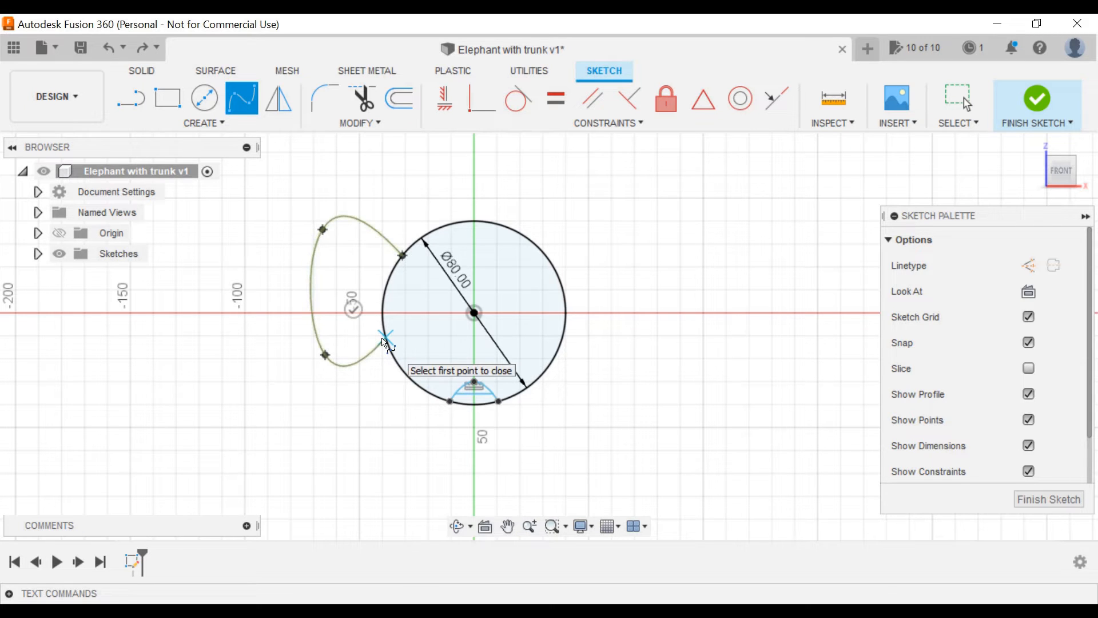
{"action": "key", "text": "Return"}
{"action": "left_click", "coordinate": [279, 98]}
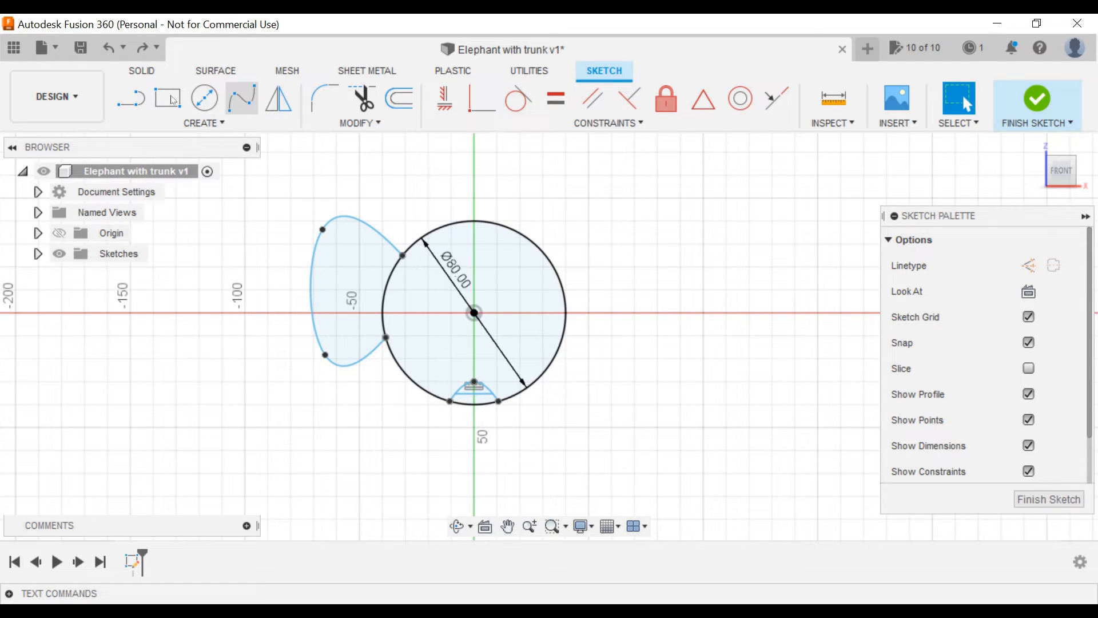
Draw a vertical 140 mm line through the circle's centre and convert it to construction linetype
{"action": "left_click", "coordinate": [126, 102]}
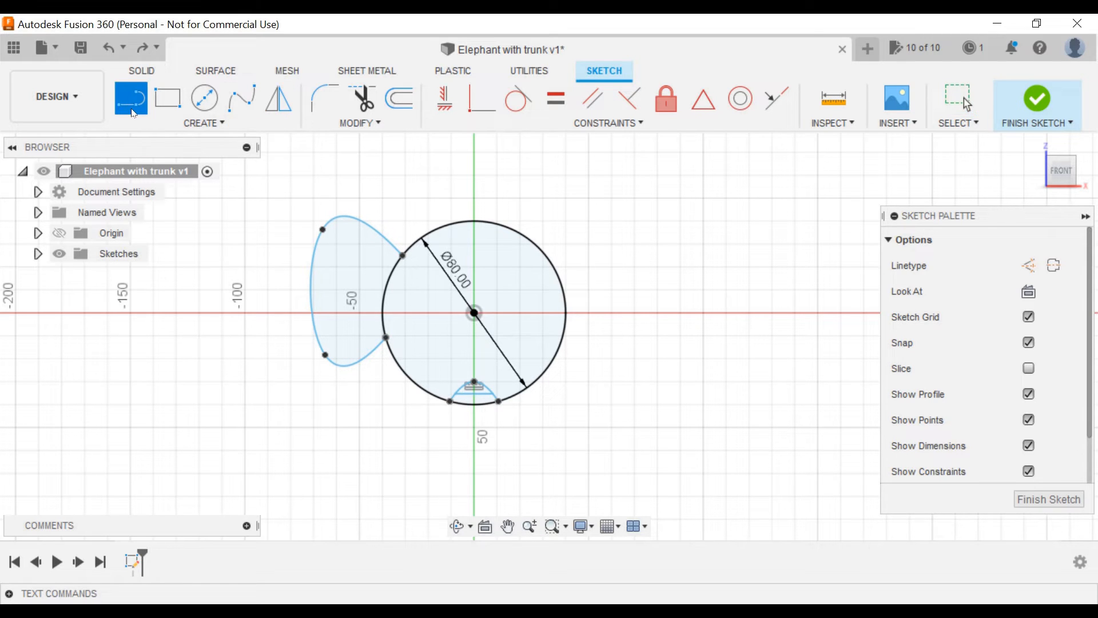
{"action": "left_click", "coordinate": [475, 175]}
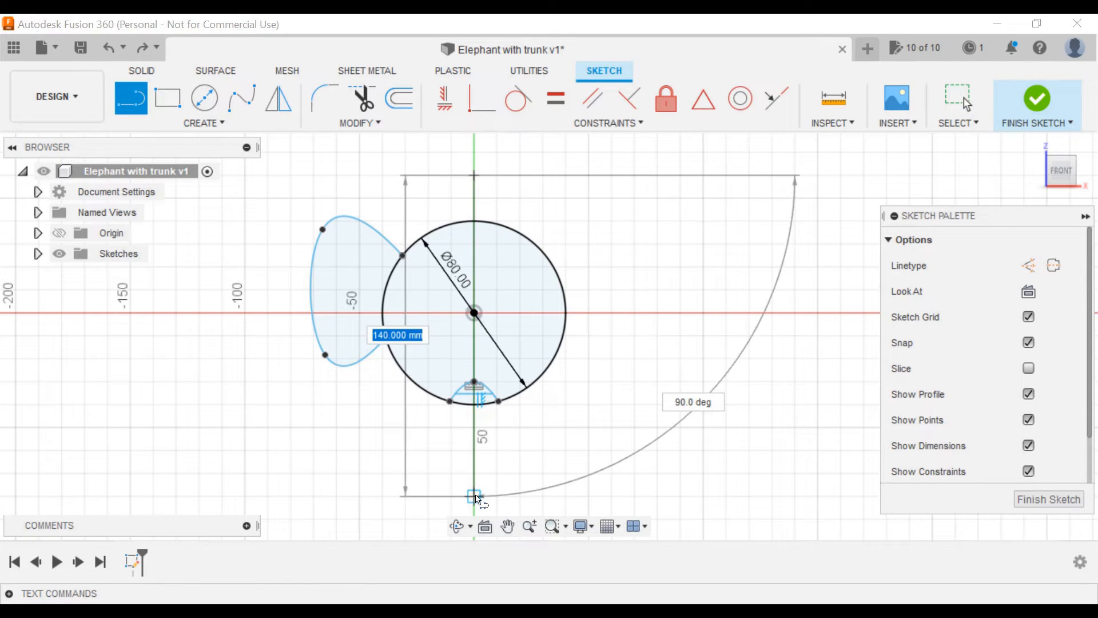
{"action": "left_click", "coordinate": [475, 497]}
{"action": "key", "text": "Escape"}
{"action": "left_click", "coordinate": [476, 197]}
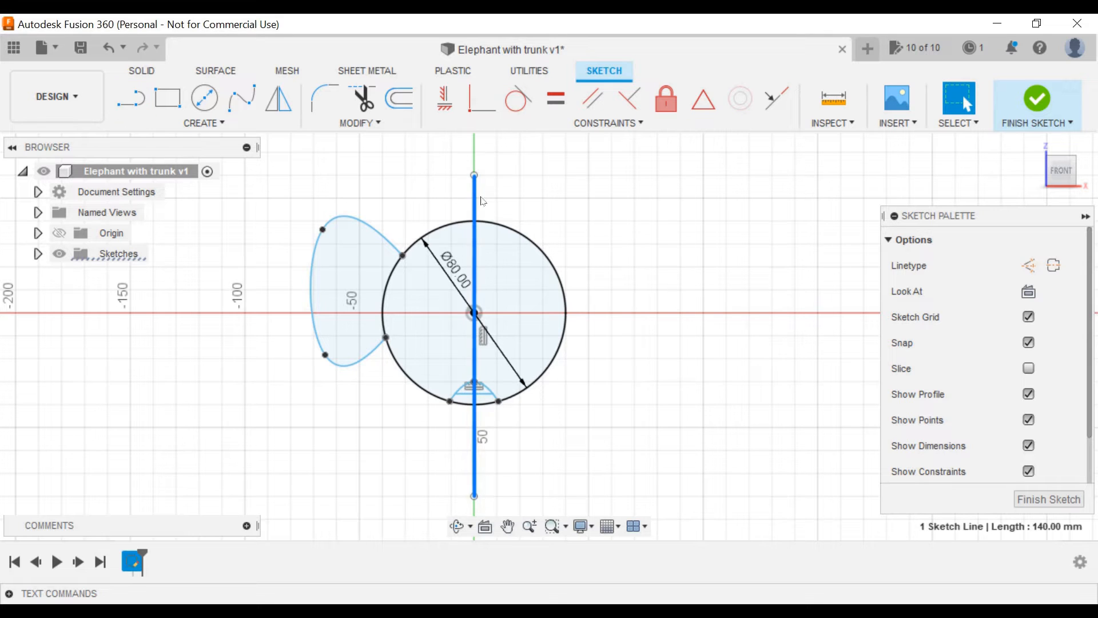
{"action": "left_click", "coordinate": [1029, 266]}
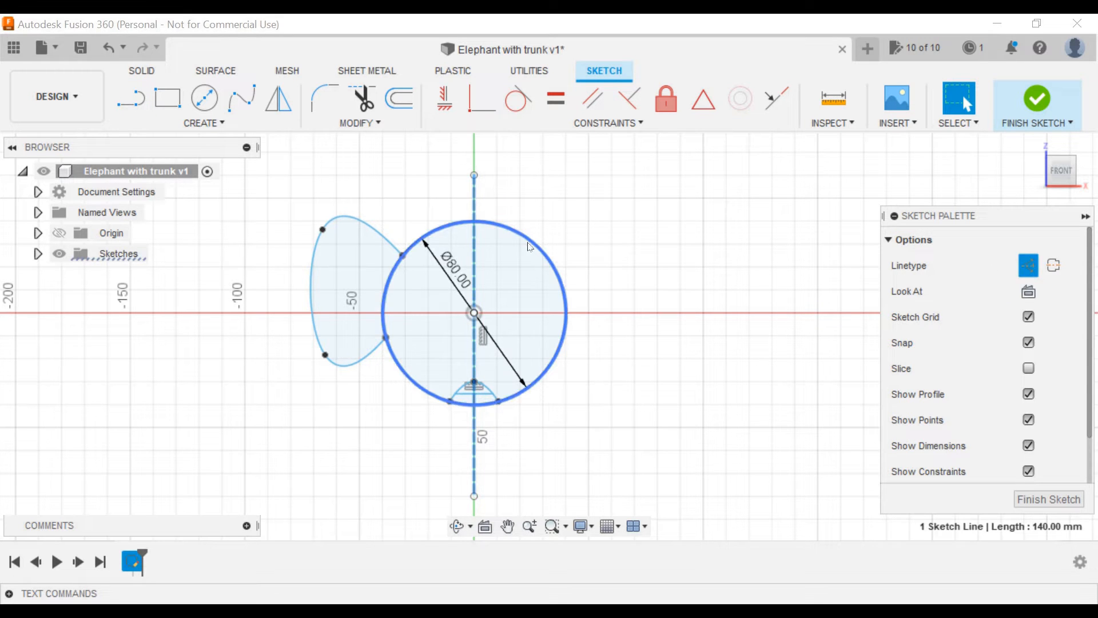
{"action": "left_click", "coordinate": [602, 209]}
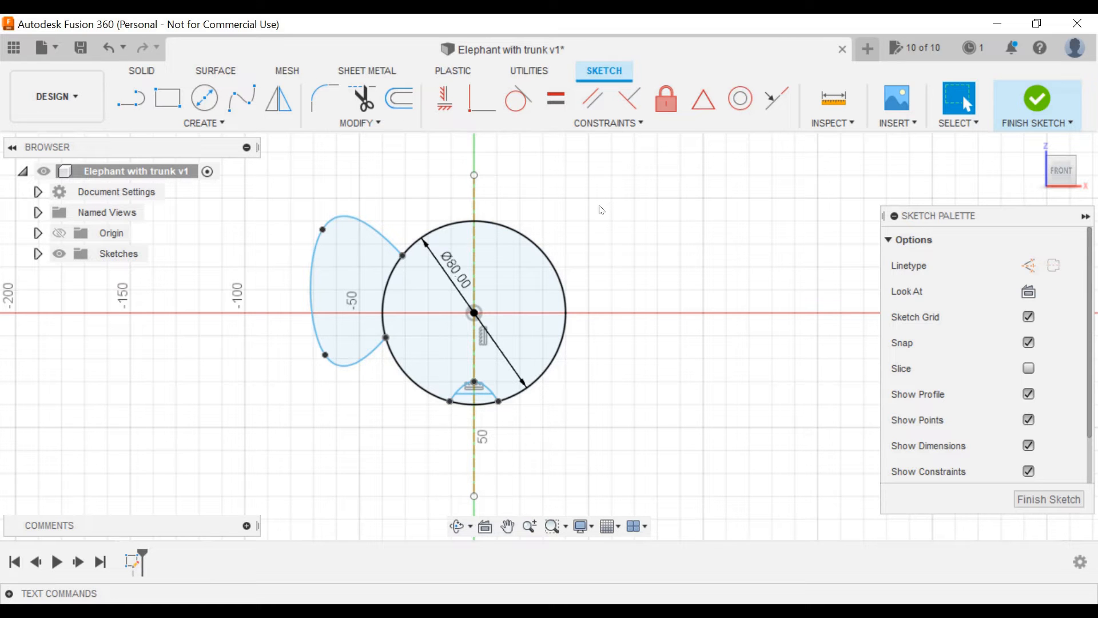
Mirror the ear spline to the other side of the head about the vertical construction line
{"action": "left_click", "coordinate": [278, 98]}
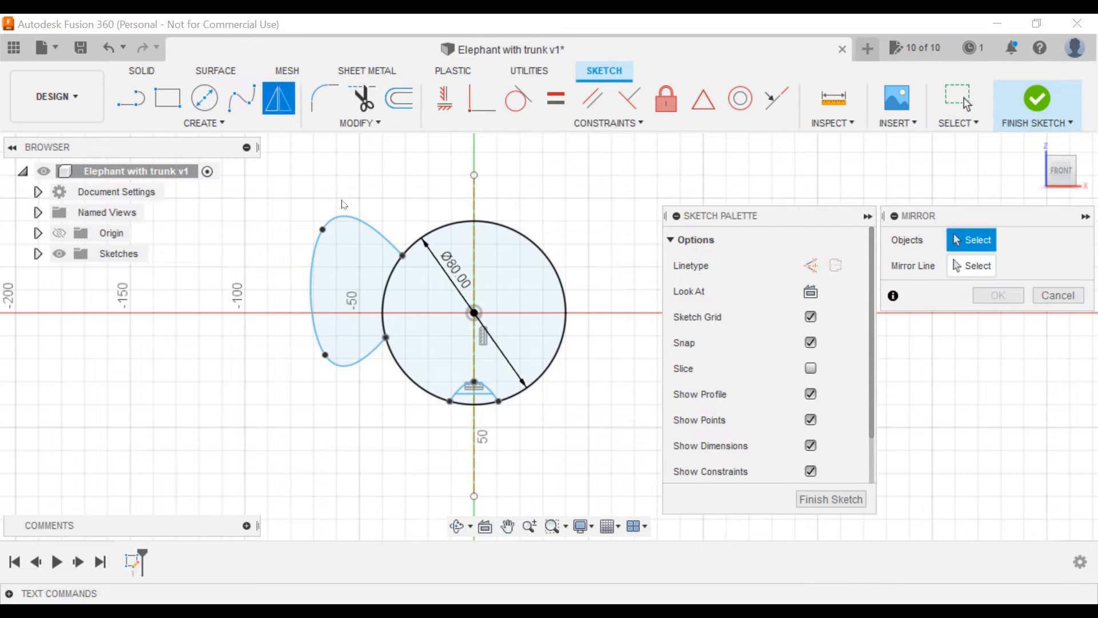
{"action": "left_click", "coordinate": [385, 237]}
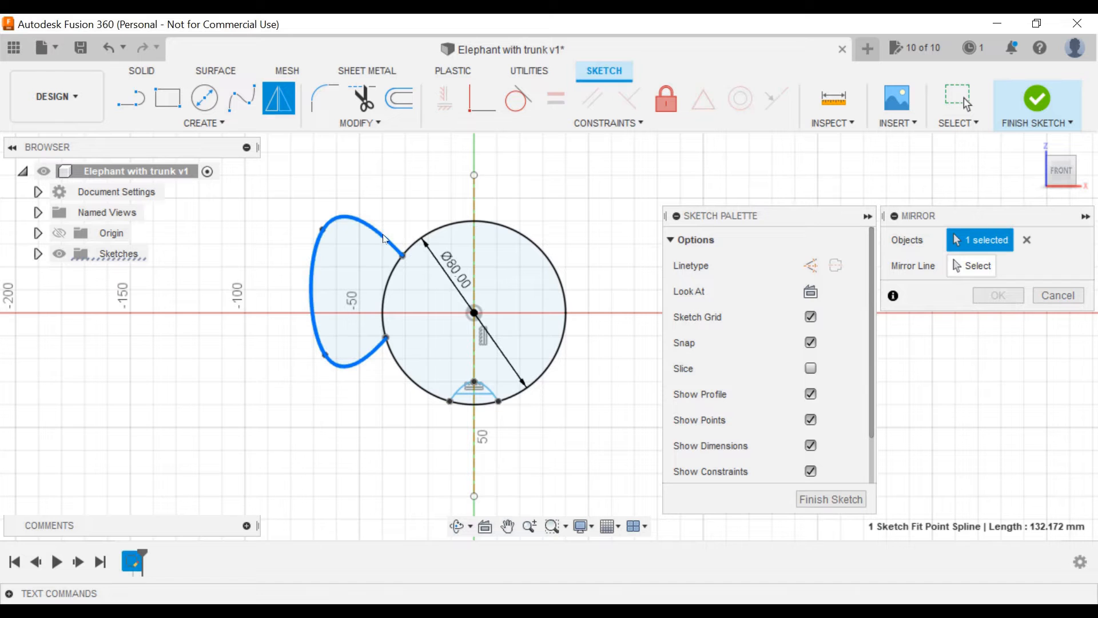
{"action": "left_click", "coordinate": [972, 265]}
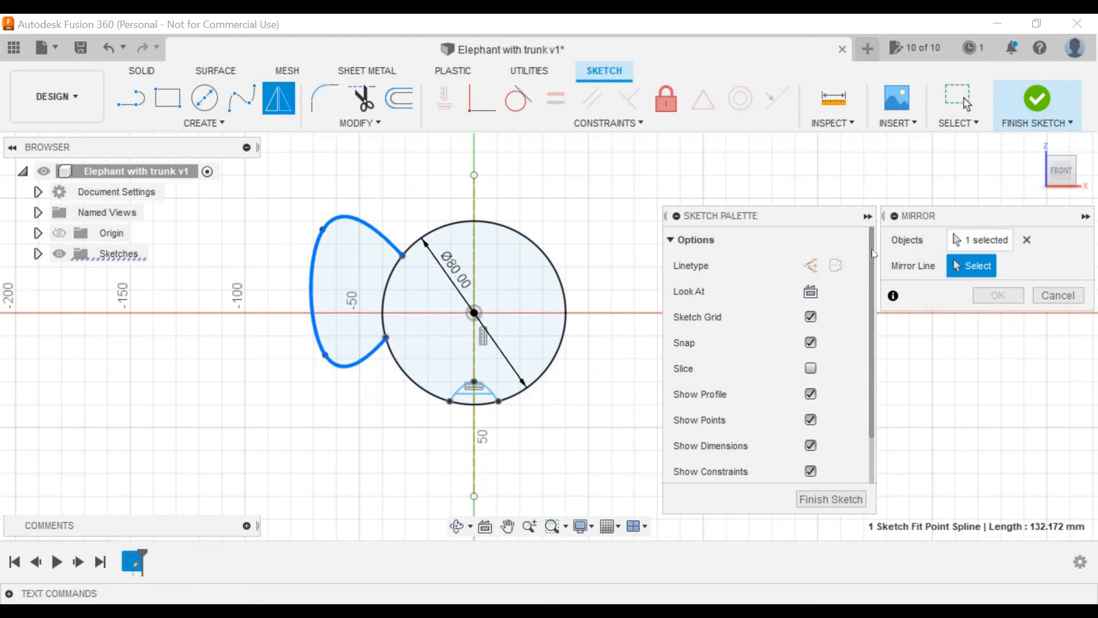
{"action": "left_click", "coordinate": [475, 200]}
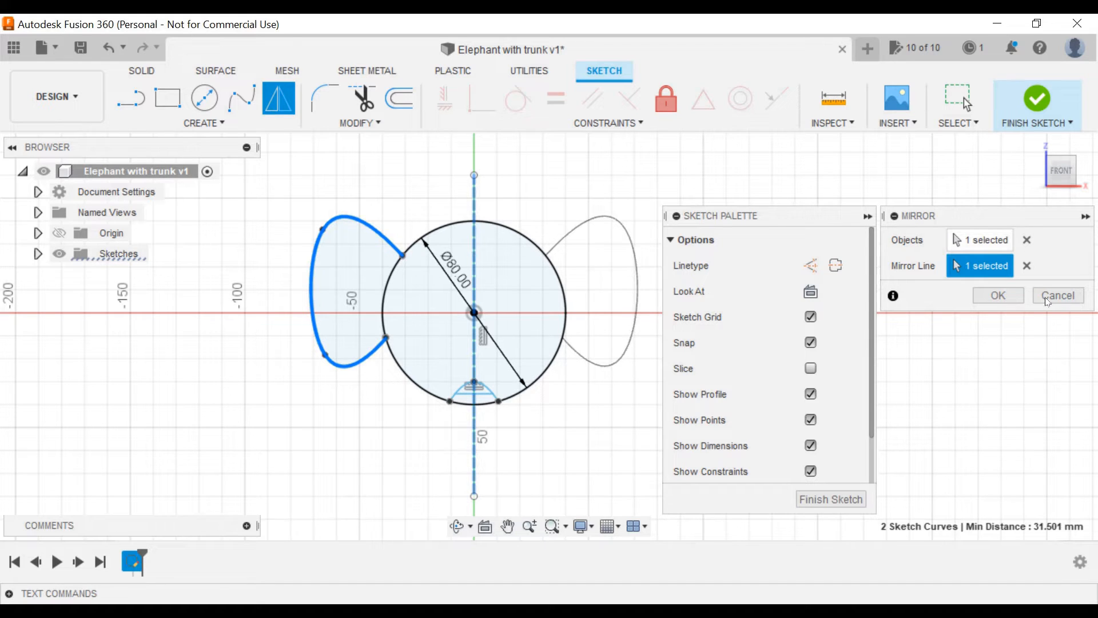
{"action": "left_click", "coordinate": [998, 295]}
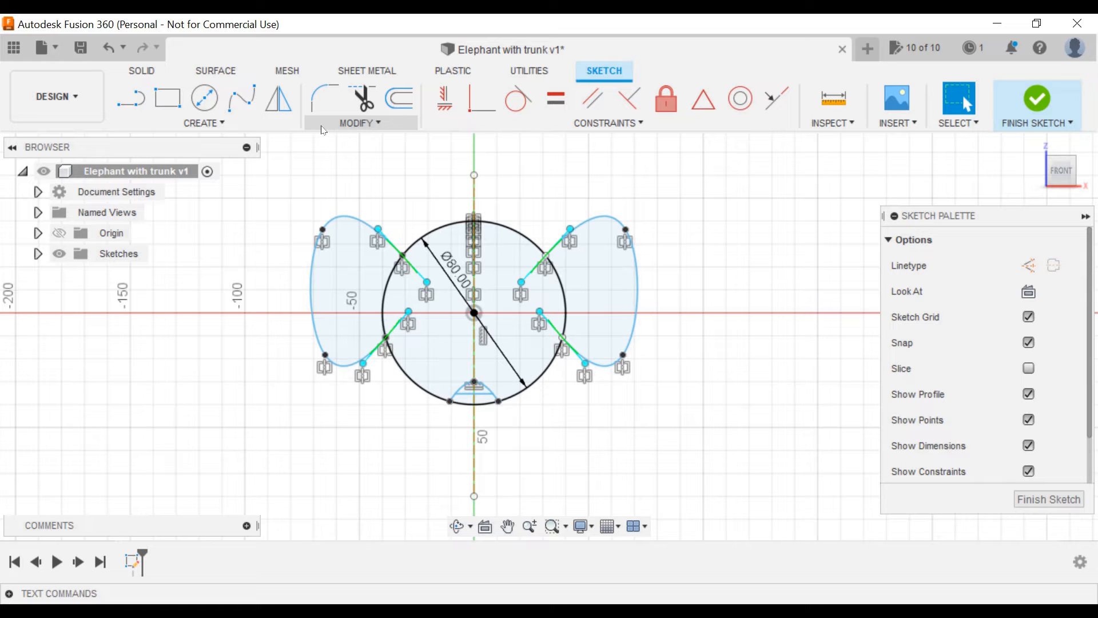
Trim the circle's bottom arc between the arch's ends and the excess of the vertical construction line
{"action": "left_click", "coordinate": [363, 98]}
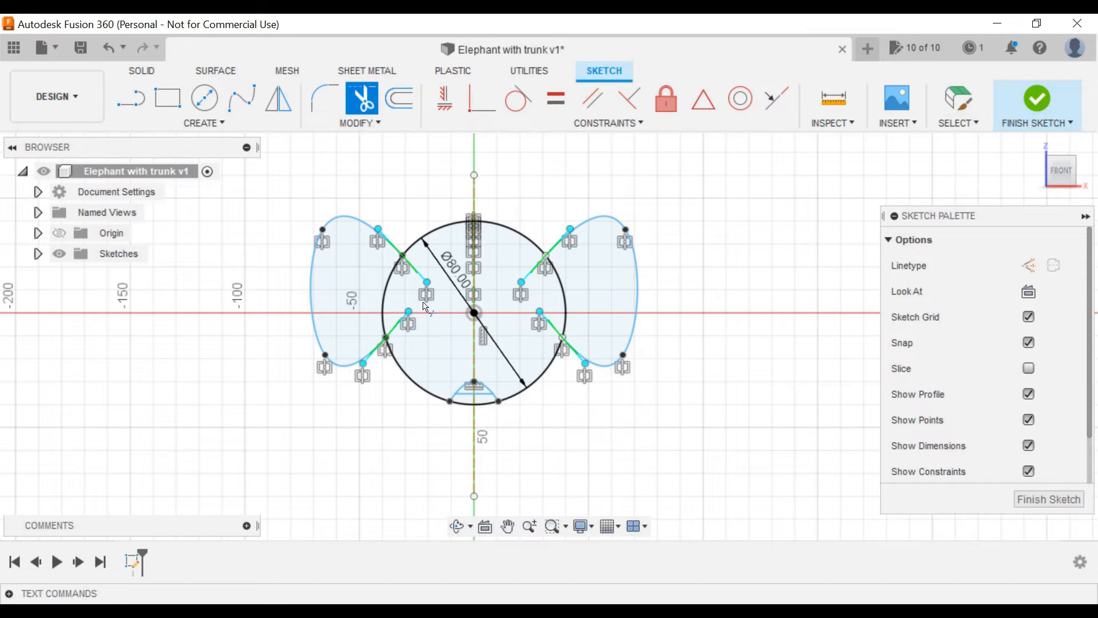
{"action": "left_click", "coordinate": [480, 405]}
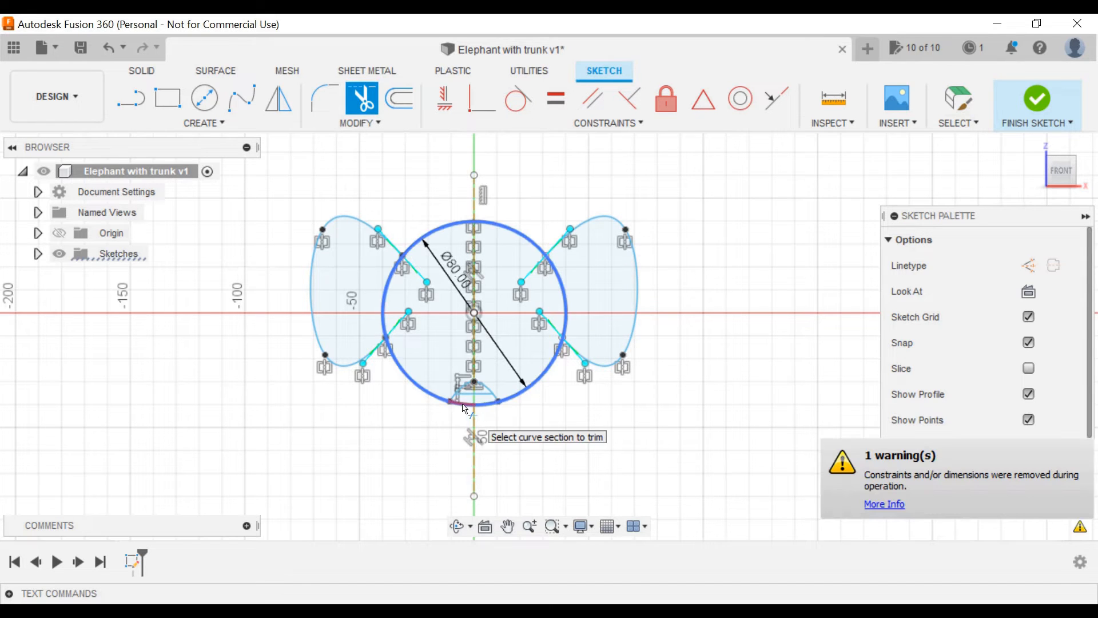
{"action": "left_click", "coordinate": [480, 406]}
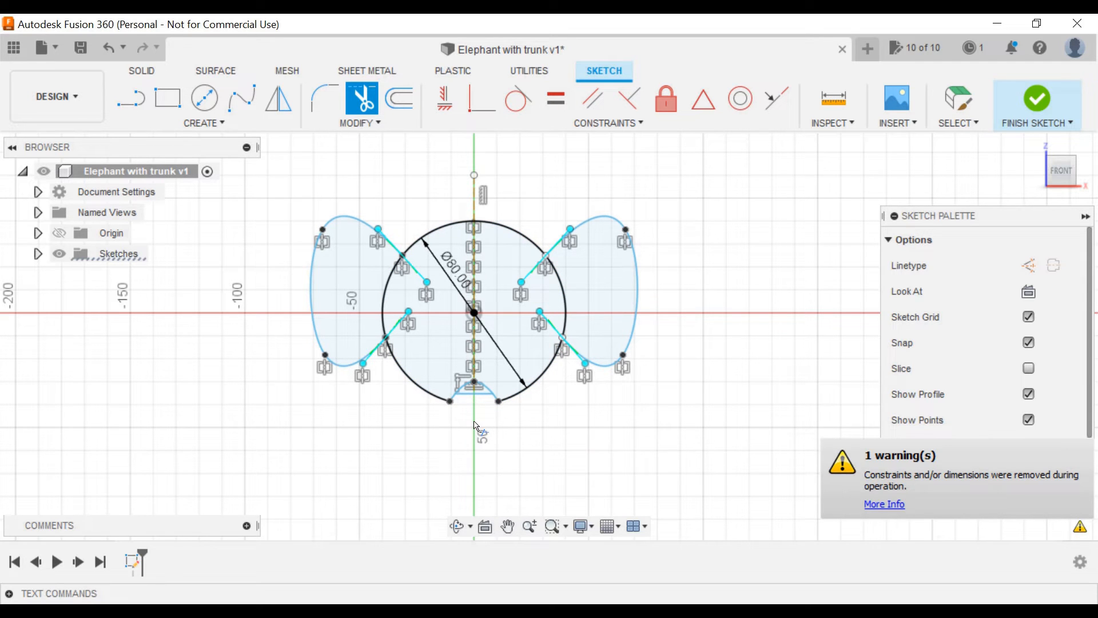
{"action": "left_click", "coordinate": [476, 426]}
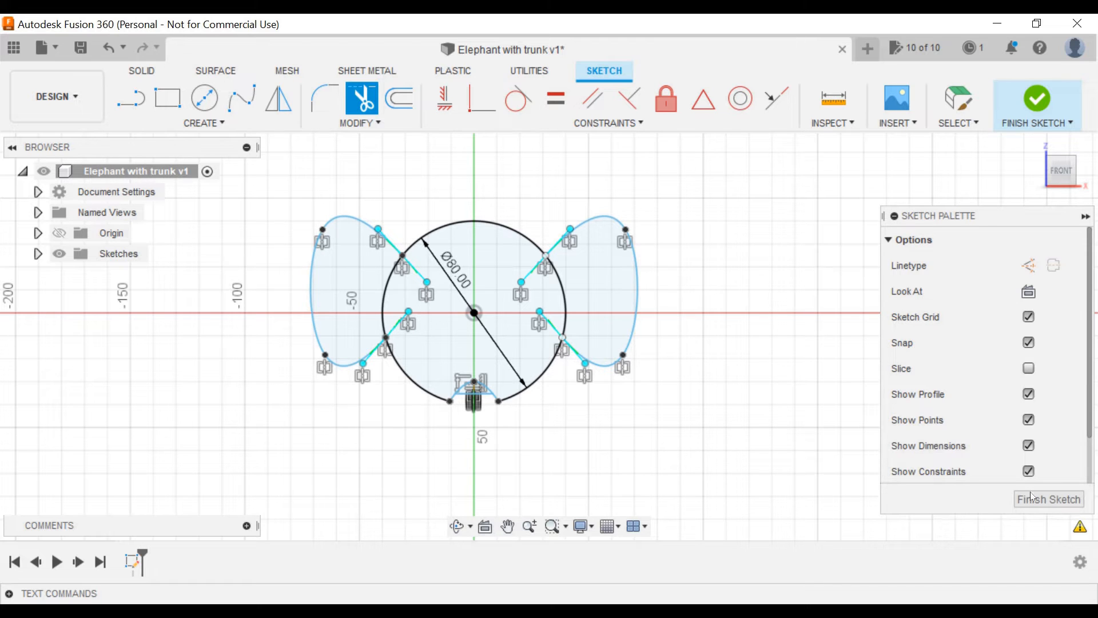
Finish the sketch and extrude the head profile in two directions, 8 mm and 5 mm, as a new body
{"action": "left_click", "coordinate": [1074, 503]}
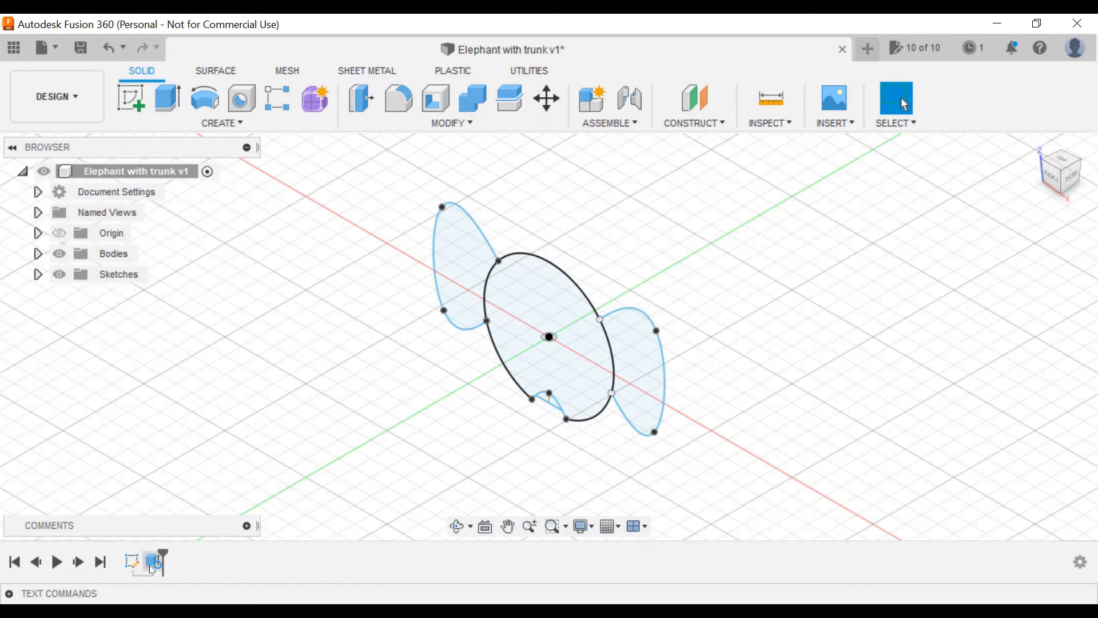
{"action": "left_click", "coordinate": [167, 98]}
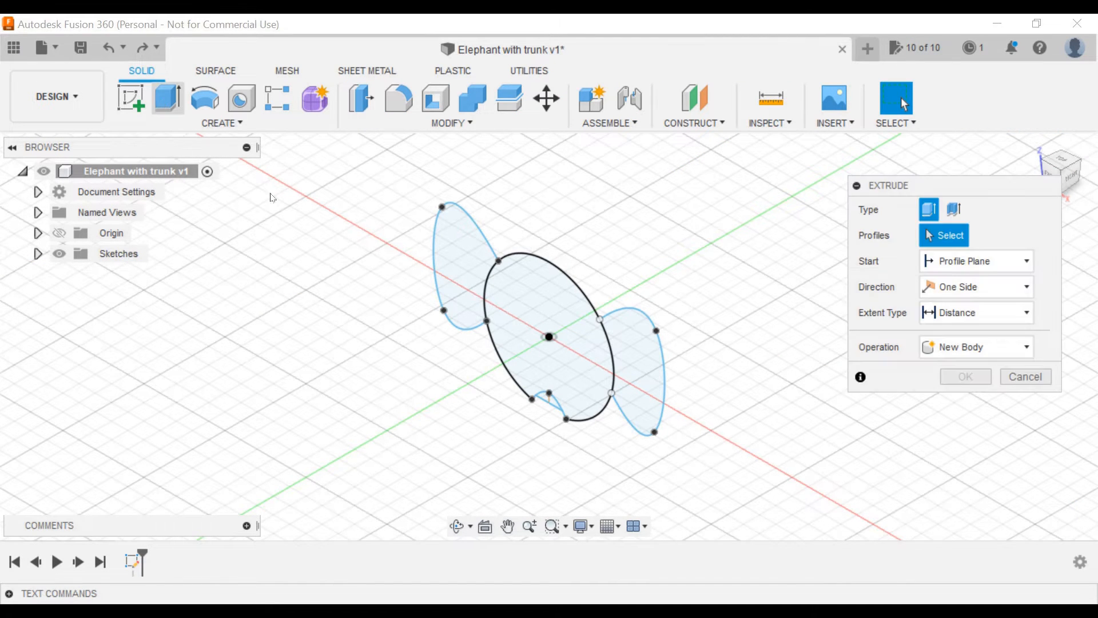
{"action": "left_click", "coordinate": [599, 387]}
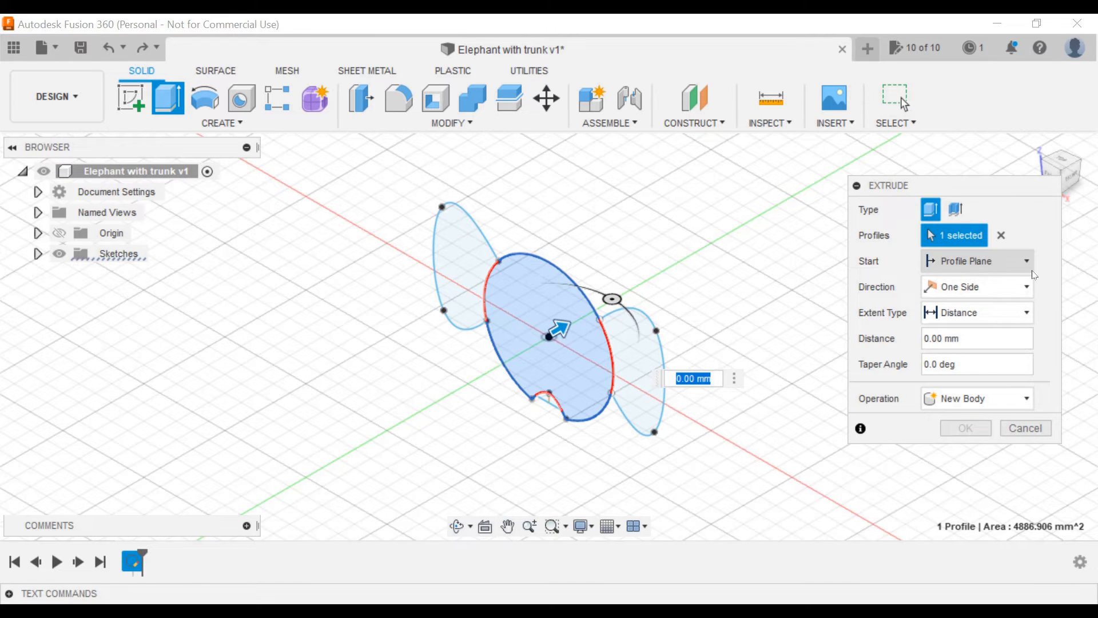
{"action": "left_click", "coordinate": [1016, 287]}
{"action": "left_click", "coordinate": [999, 330]}
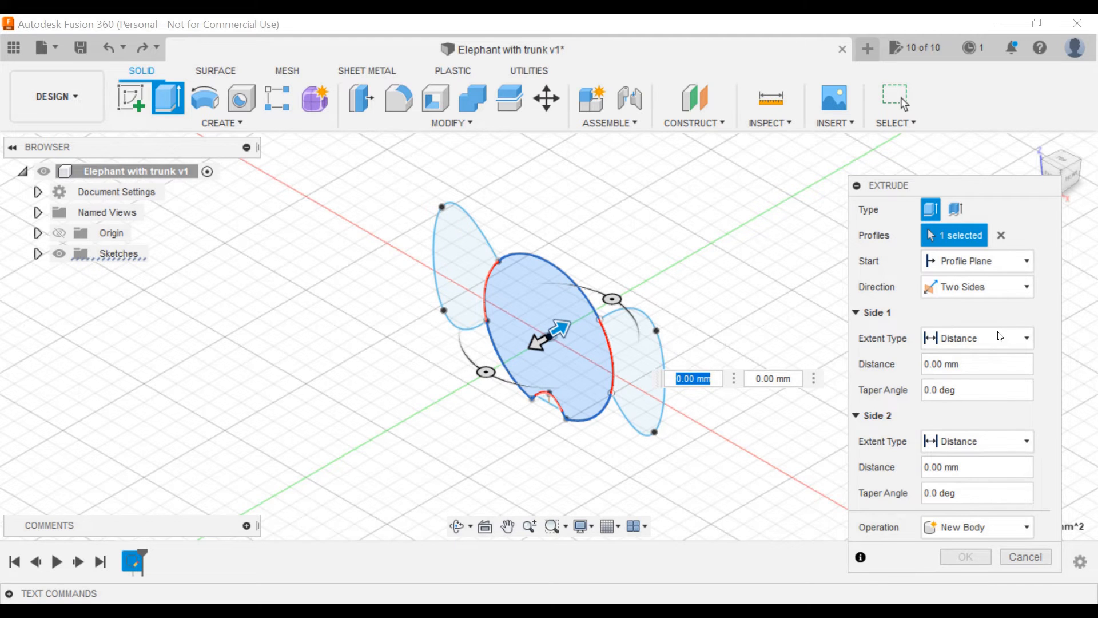
{"action": "left_click", "coordinate": [928, 364]}
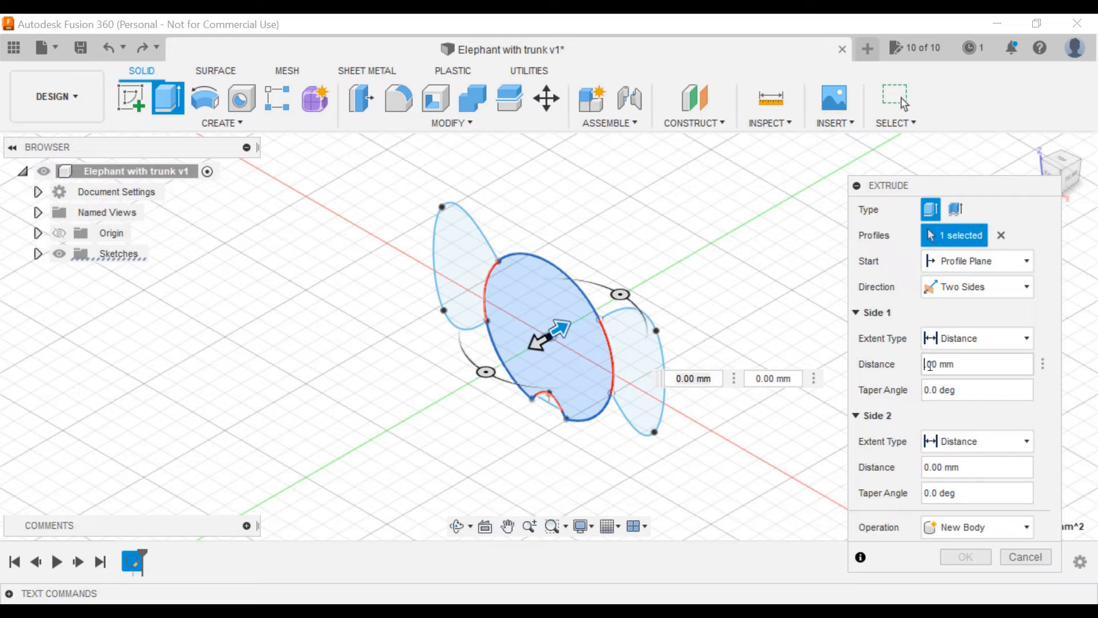
{"action": "type", "text": "8"}
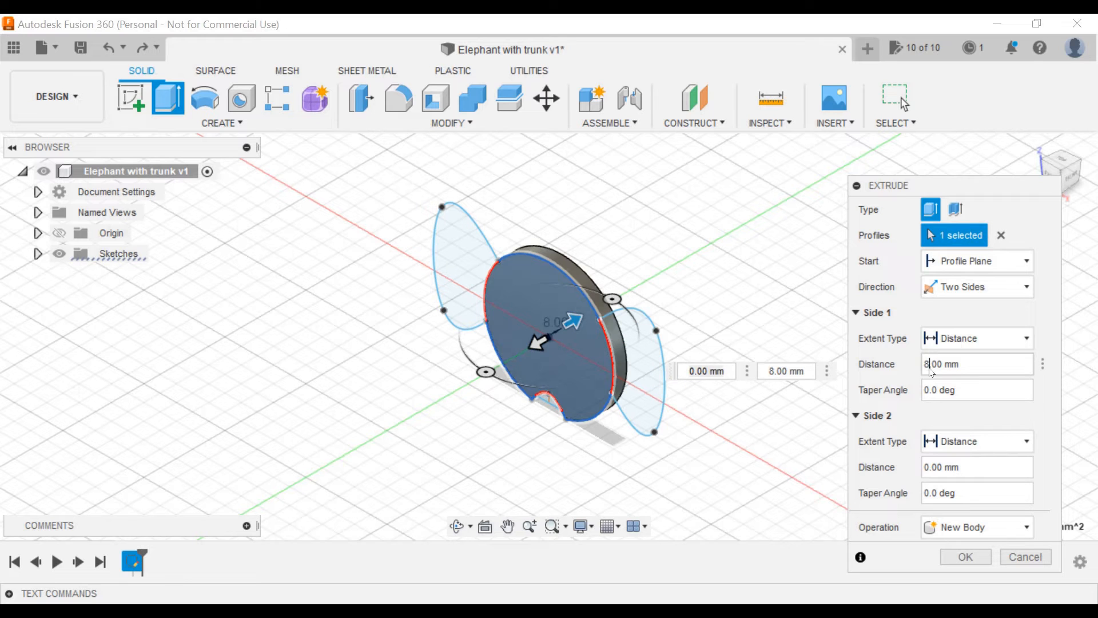
{"action": "left_click", "coordinate": [930, 467]}
{"action": "key", "text": "BackSpace"}
{"action": "type", "text": "5"}
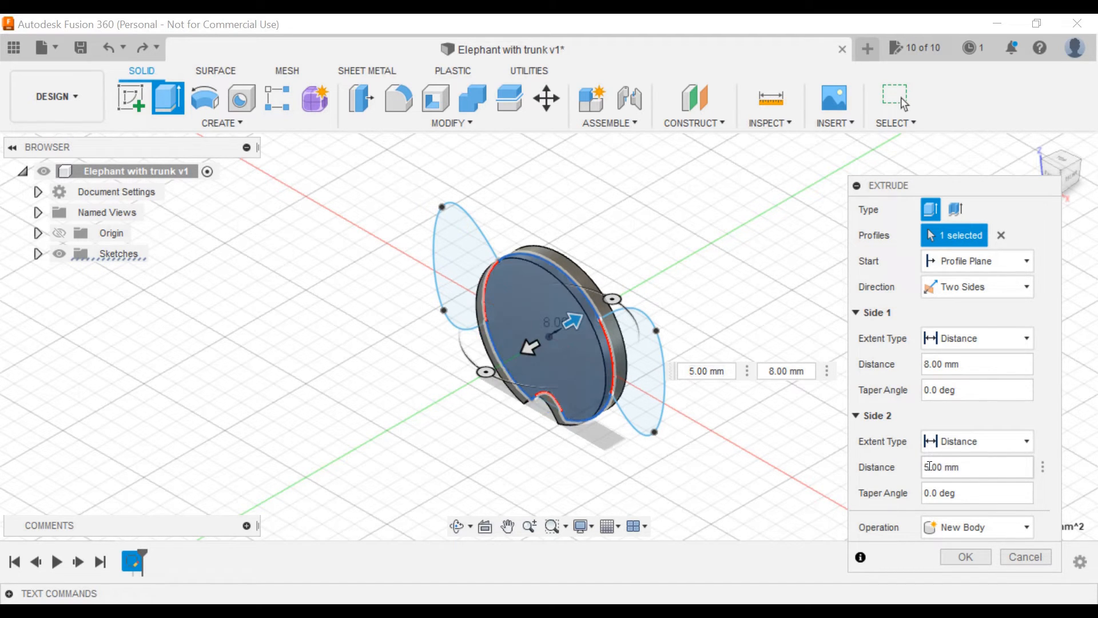
{"action": "left_click", "coordinate": [965, 558]}
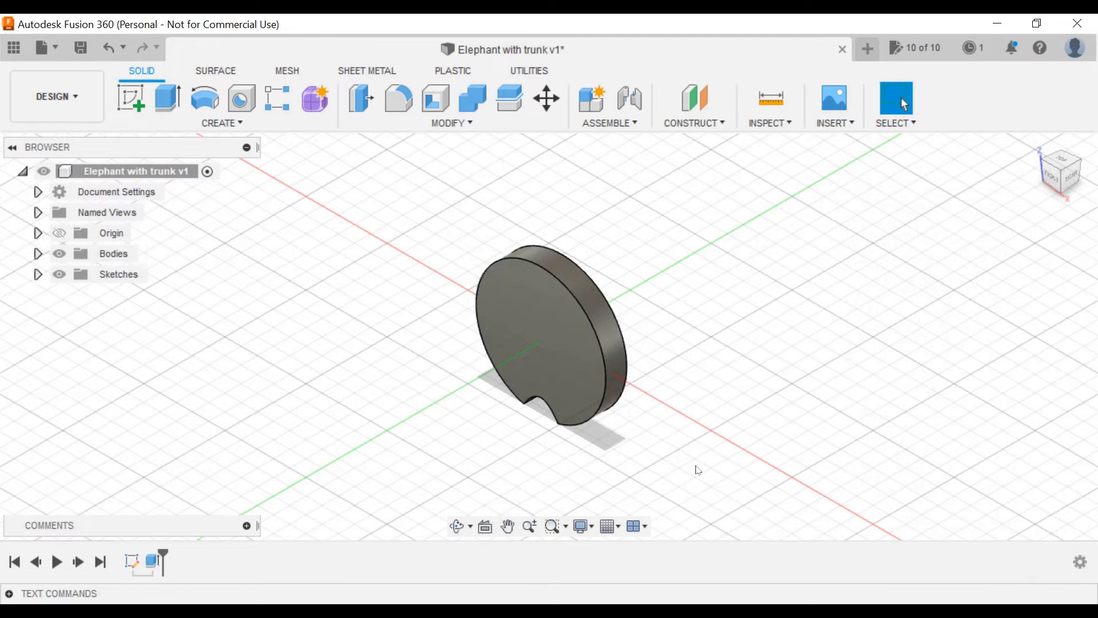
Show the head sketch again and extrude both ear profiles 5 mm to one side, joined to the head
{"action": "left_click", "coordinate": [38, 274]}
{"action": "left_click", "coordinate": [74, 295]}
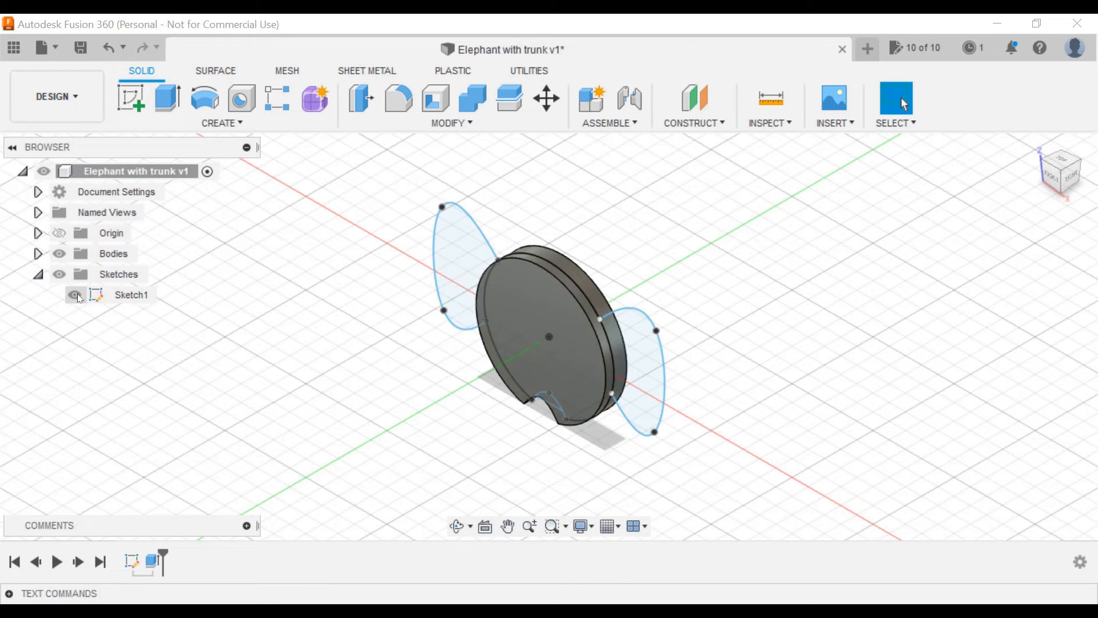
{"action": "left_click", "coordinate": [166, 87]}
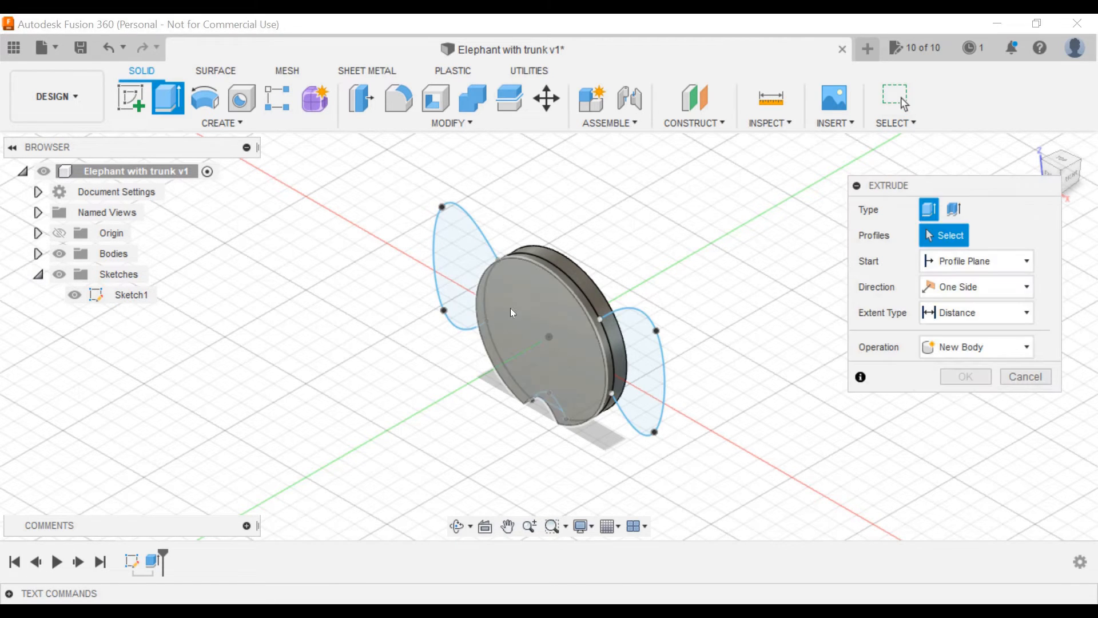
{"action": "left_click", "coordinate": [471, 250]}
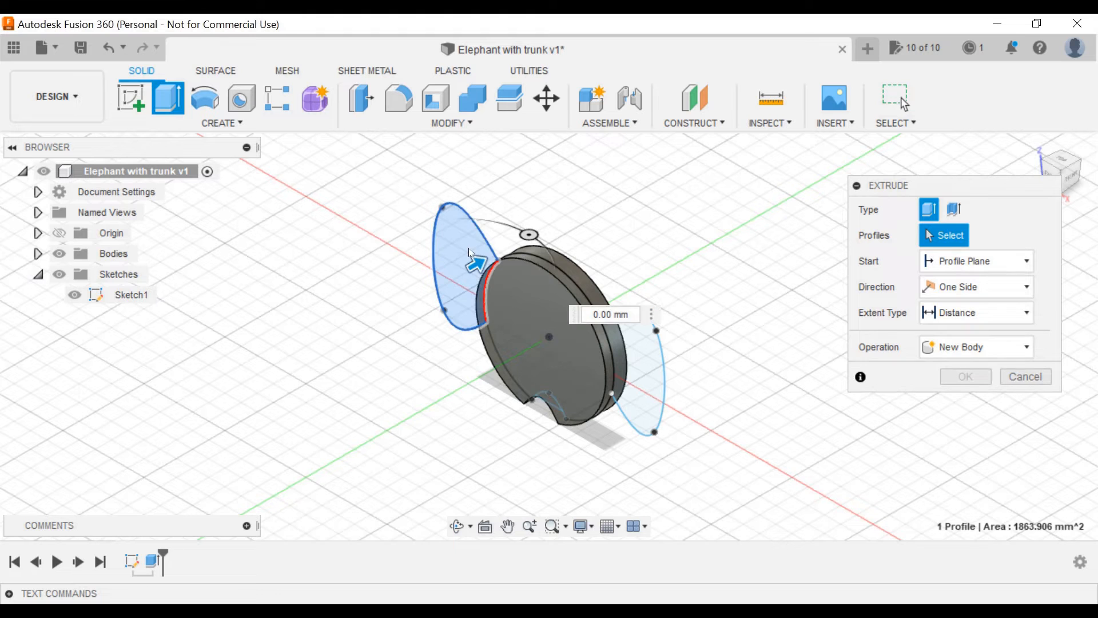
{"action": "left_click", "coordinate": [647, 355]}
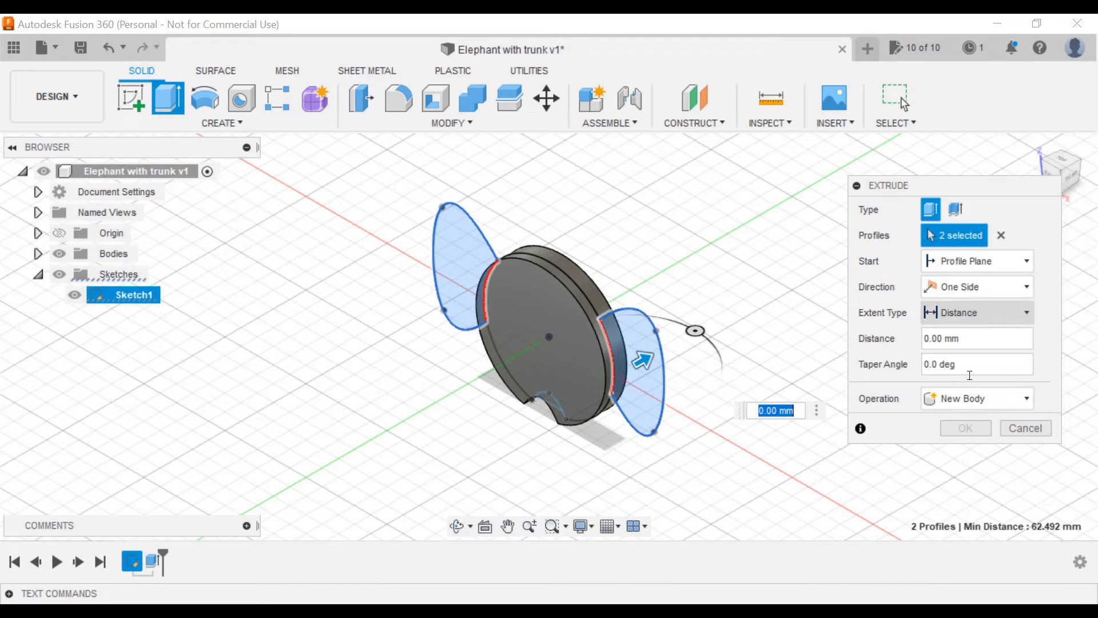
{"action": "left_click", "coordinate": [971, 406]}
{"action": "left_click", "coordinate": [966, 422]}
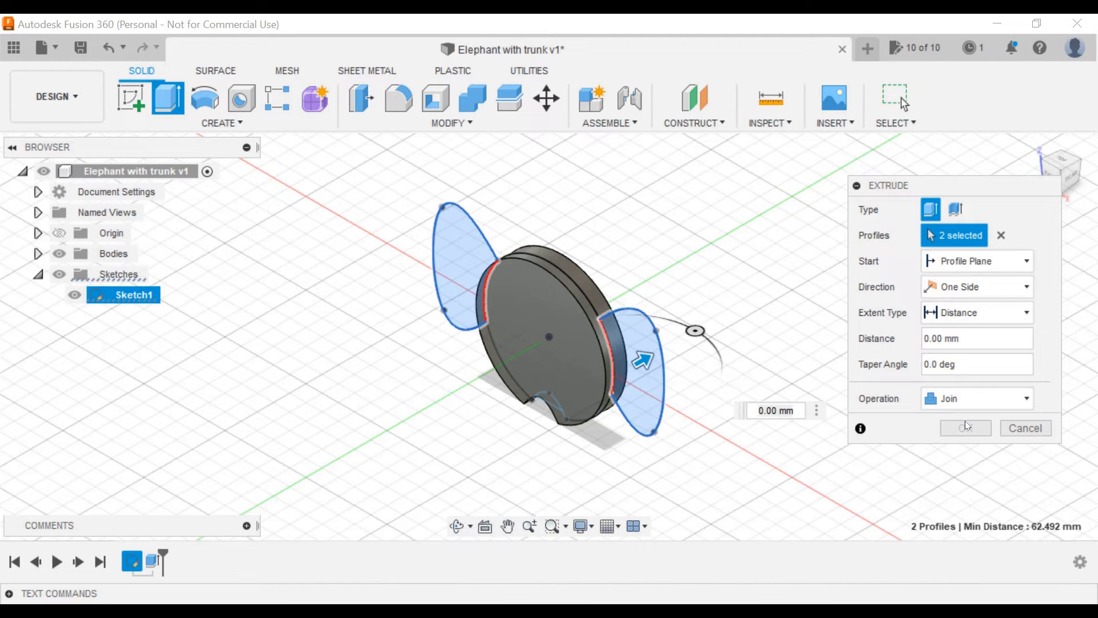
{"action": "left_click", "coordinate": [931, 342]}
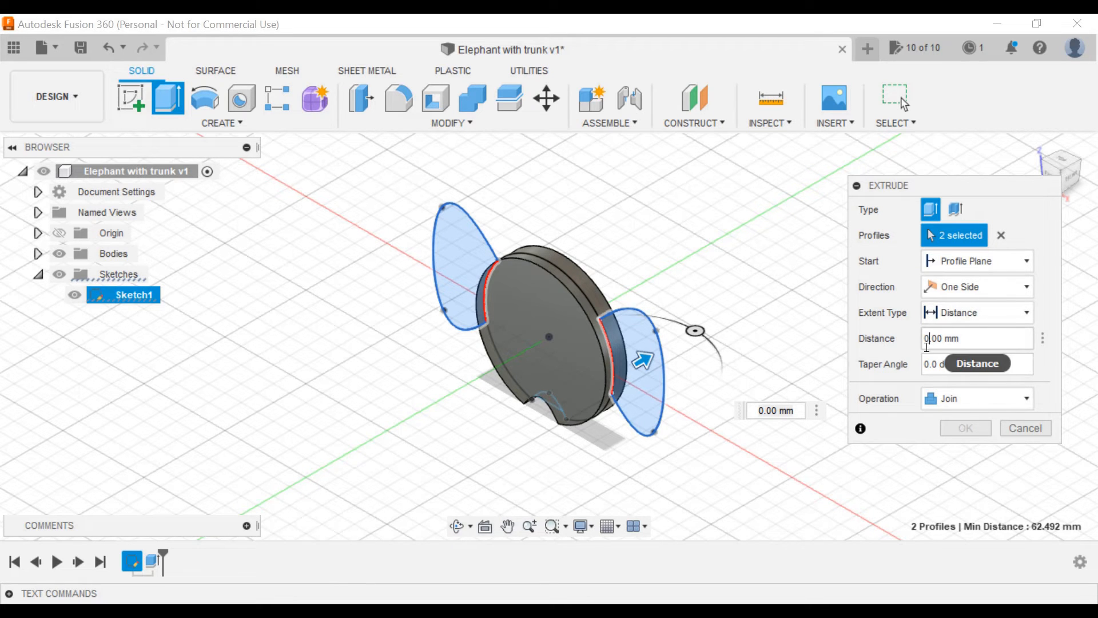
{"action": "key", "text": "BackSpace"}
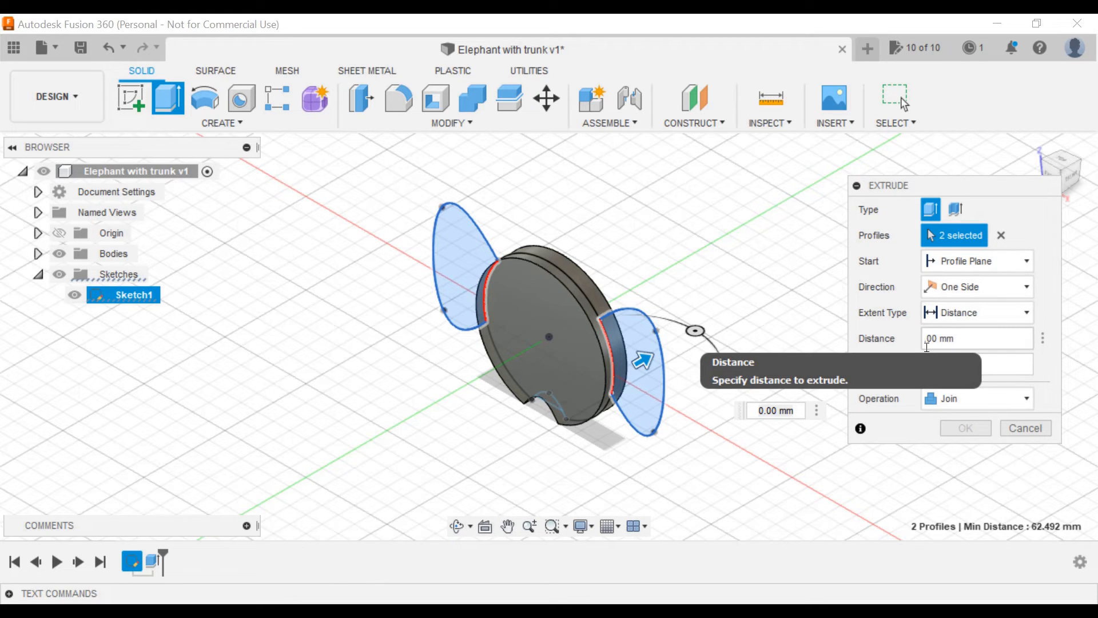
{"action": "type", "text": "5"}
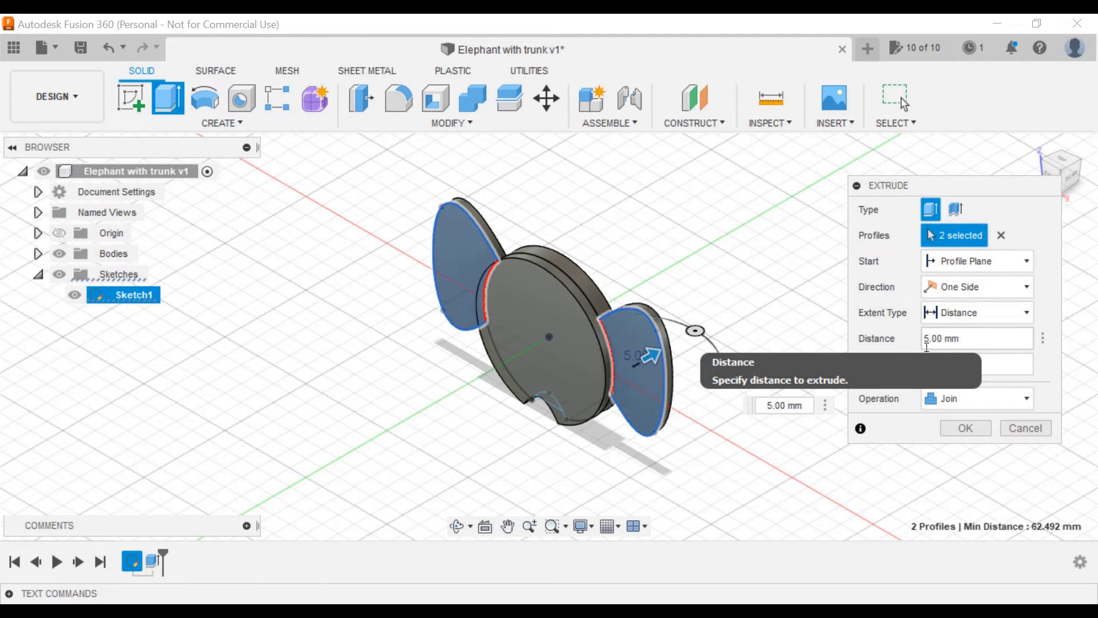
{"action": "left_click", "coordinate": [979, 430]}
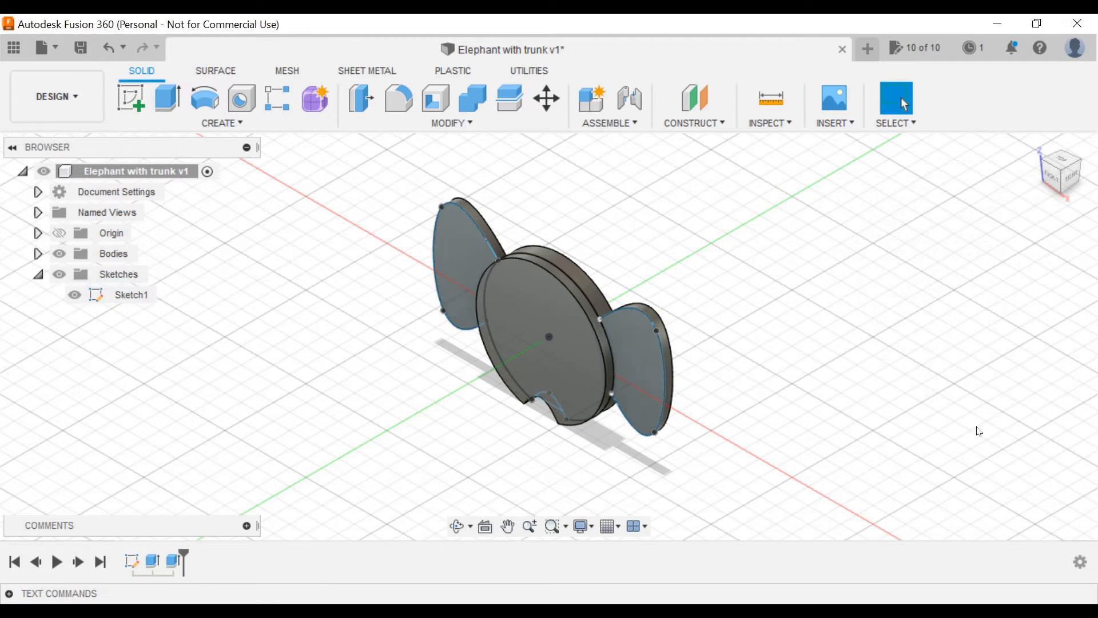
Add a 5 mm sphere joined to the head's front face as the left eye, about 16 mm left of and 10 mm above centre
{"action": "left_click", "coordinate": [458, 527]}
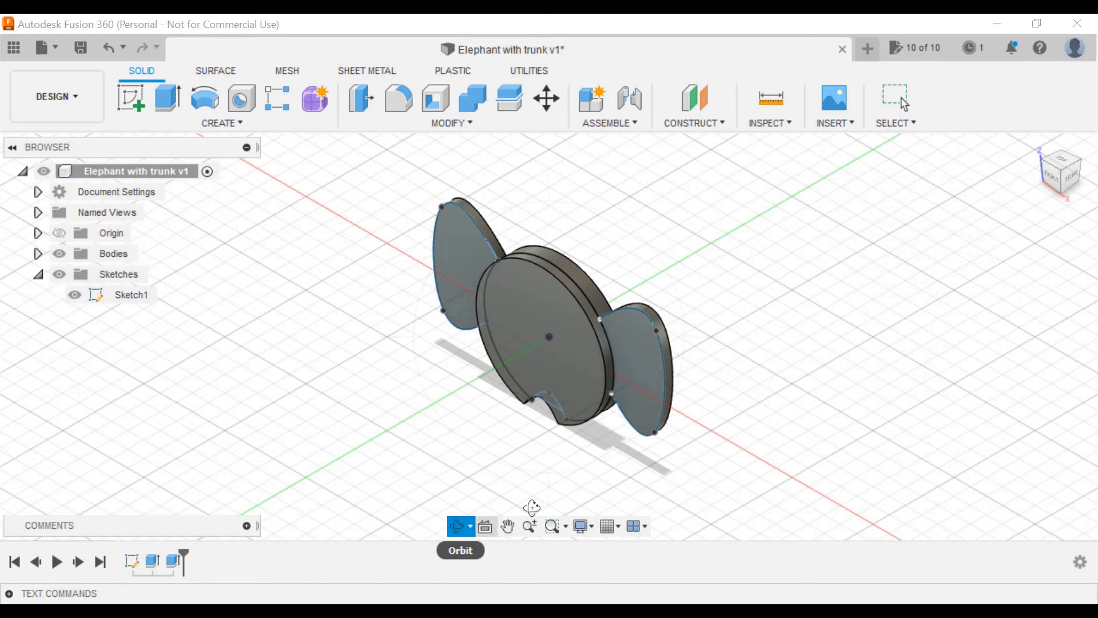
{"action": "left_click", "coordinate": [1057, 173]}
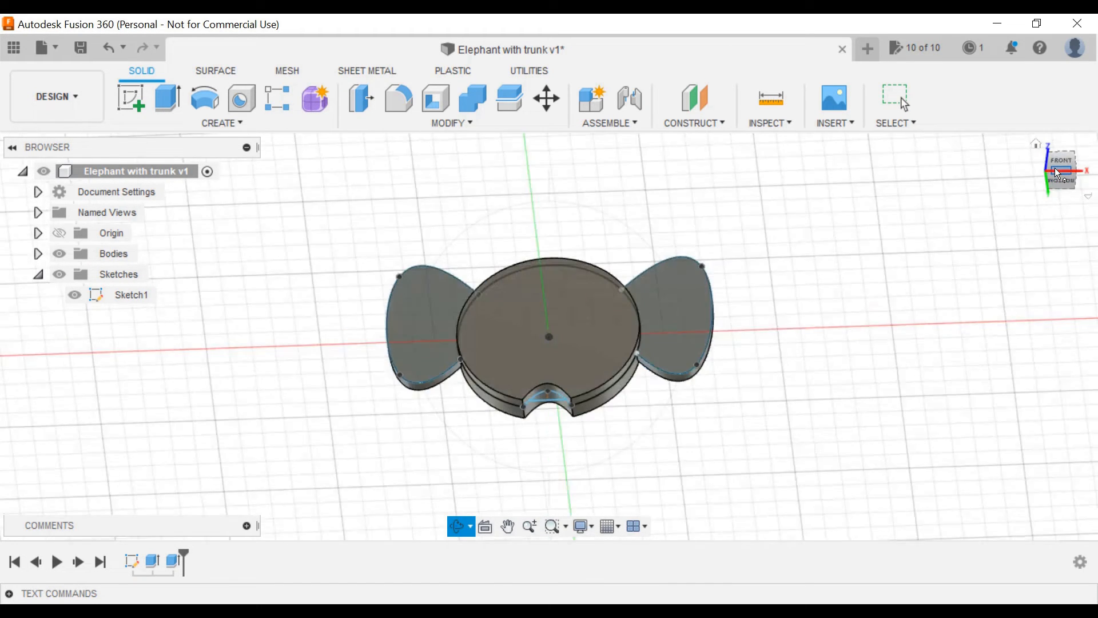
{"action": "left_click", "coordinate": [1057, 173]}
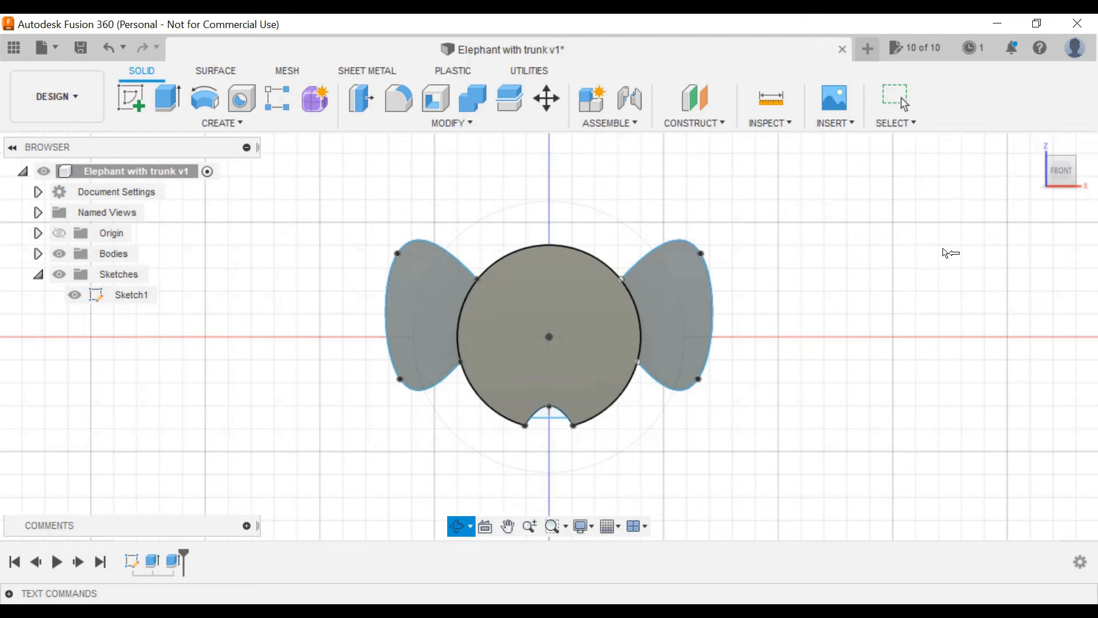
{"action": "mouse_move", "coordinate": [698, 426]}
{"action": "left_mouse_down"}
{"action": "mouse_move", "coordinate": [633, 458]}
{"action": "mouse_move", "coordinate": [662, 463]}
{"action": "mouse_move", "coordinate": [677, 434]}
{"action": "mouse_move", "coordinate": [699, 427]}
{"action": "left_mouse_up"}
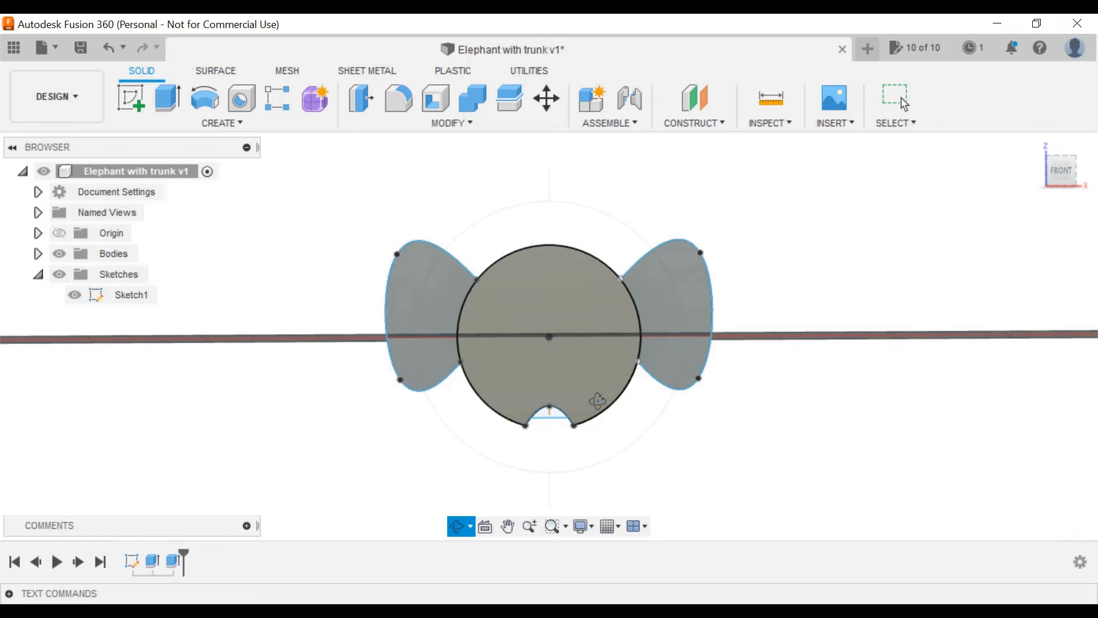
{"action": "key", "text": "Escape"}
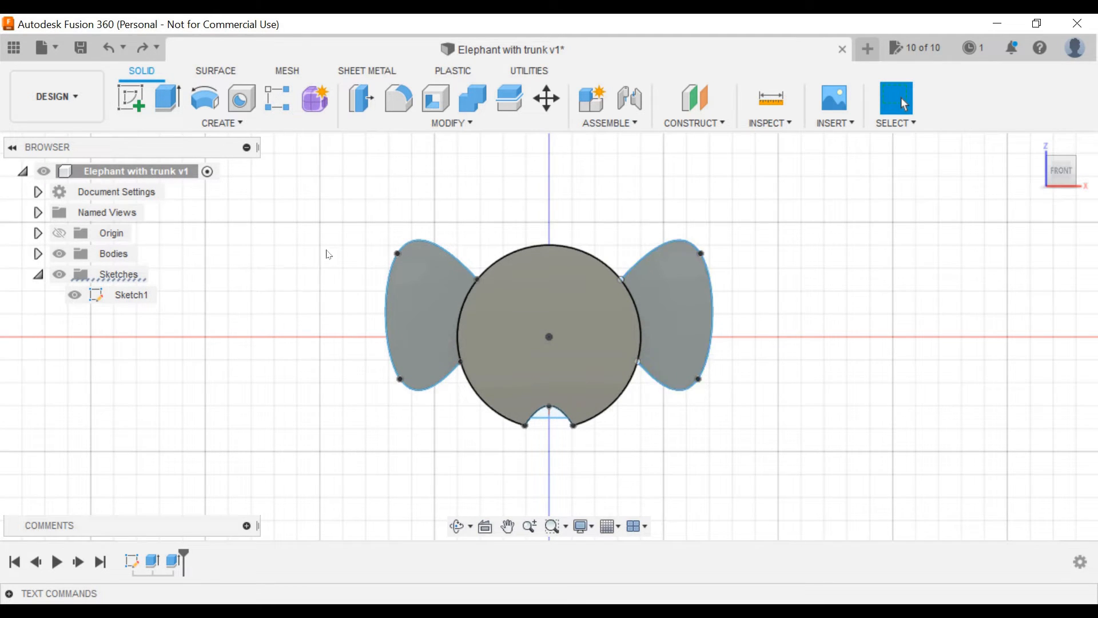
{"action": "left_click", "coordinate": [252, 126]}
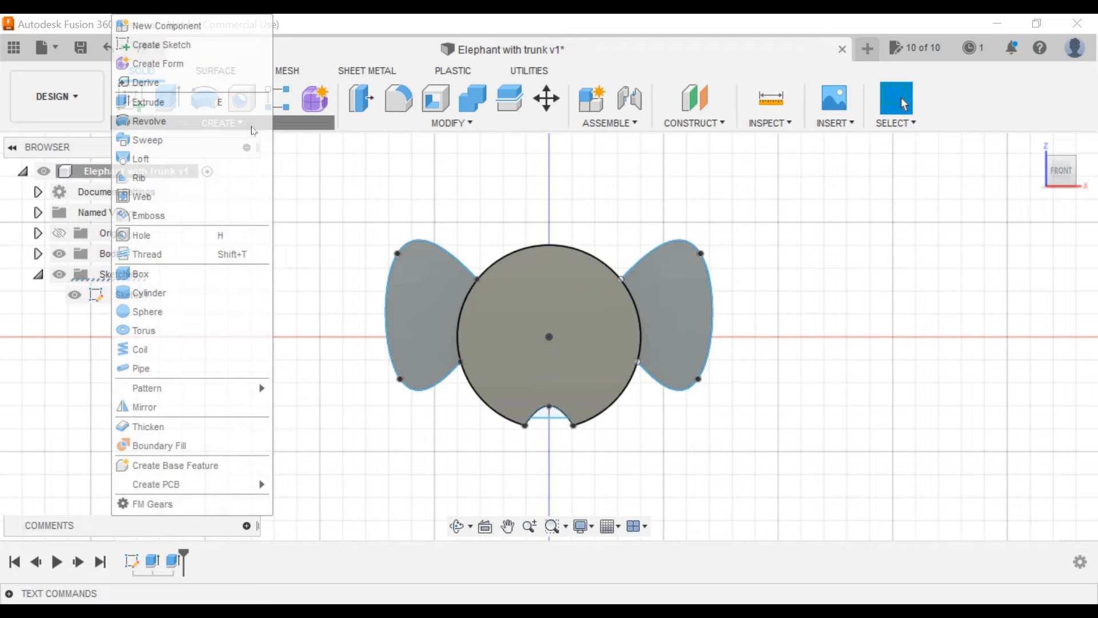
{"action": "left_click", "coordinate": [218, 313]}
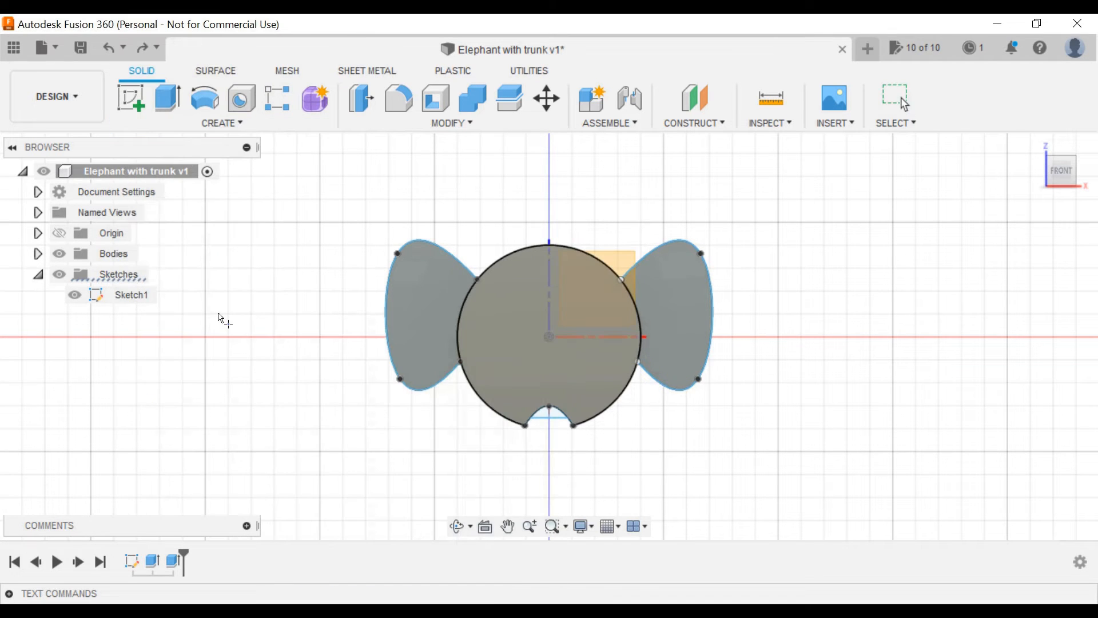
{"action": "left_click", "coordinate": [564, 323]}
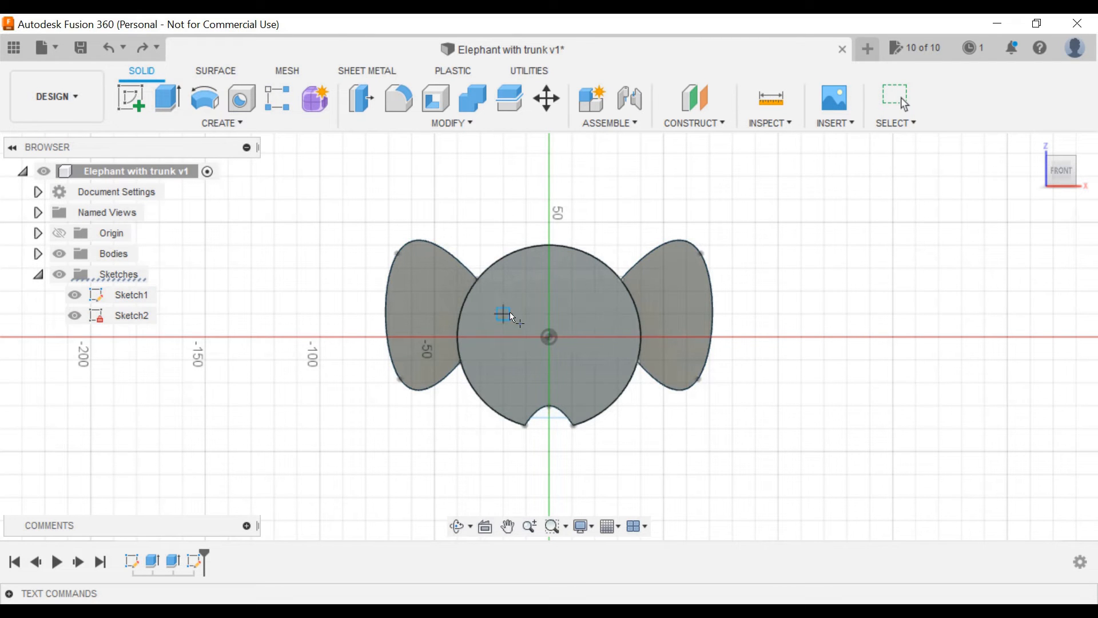
{"action": "left_click", "coordinate": [513, 314]}
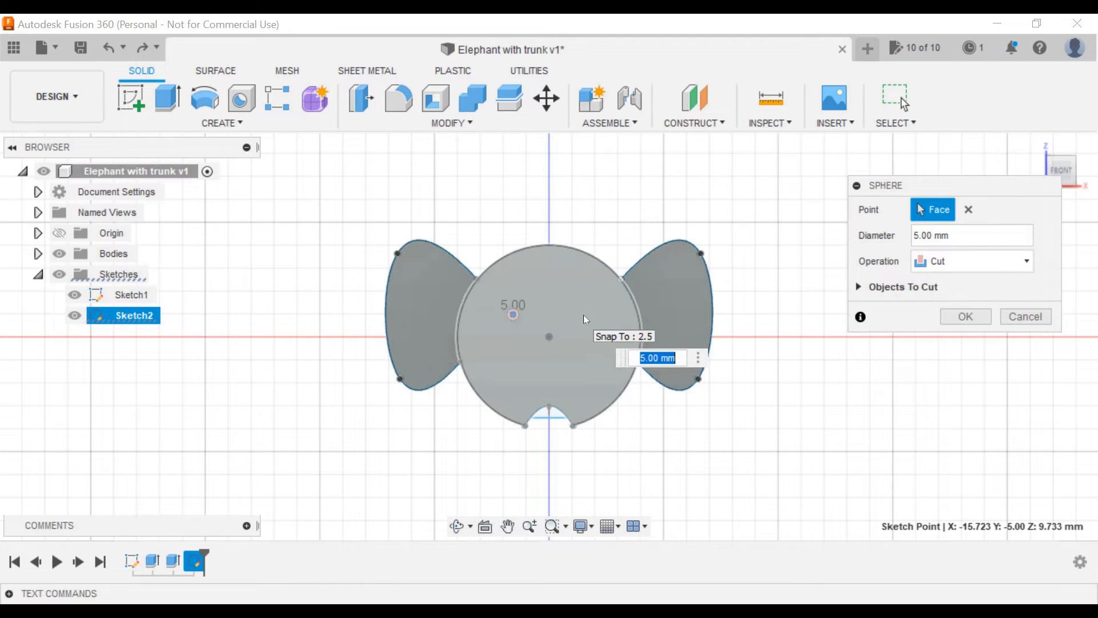
{"action": "left_click", "coordinate": [971, 268]}
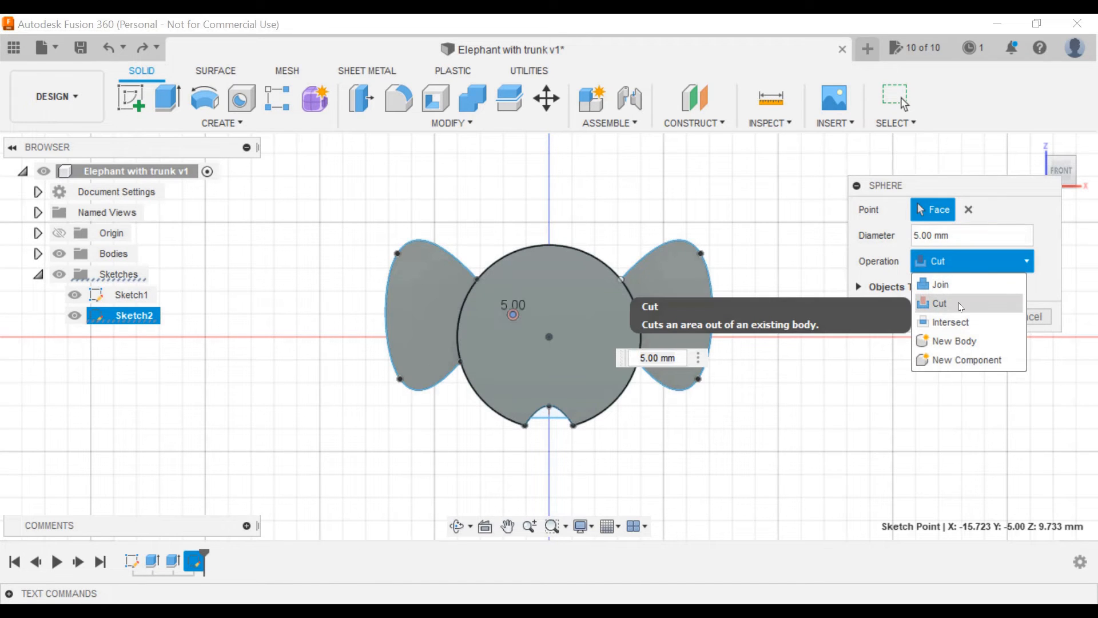
{"action": "left_click", "coordinate": [962, 285]}
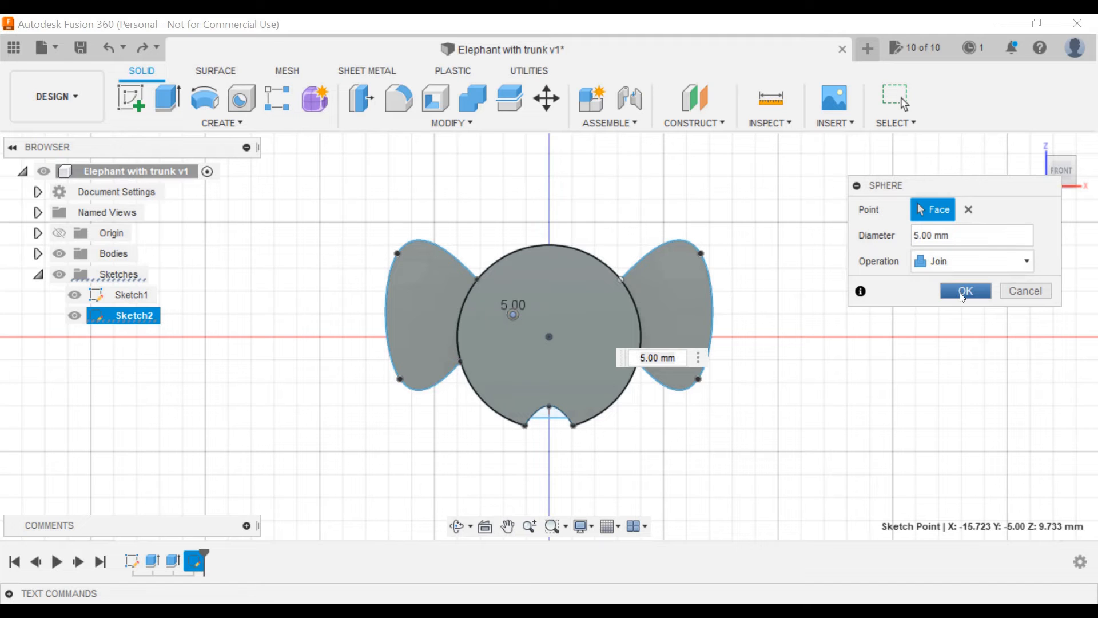
{"action": "left_click", "coordinate": [965, 291]}
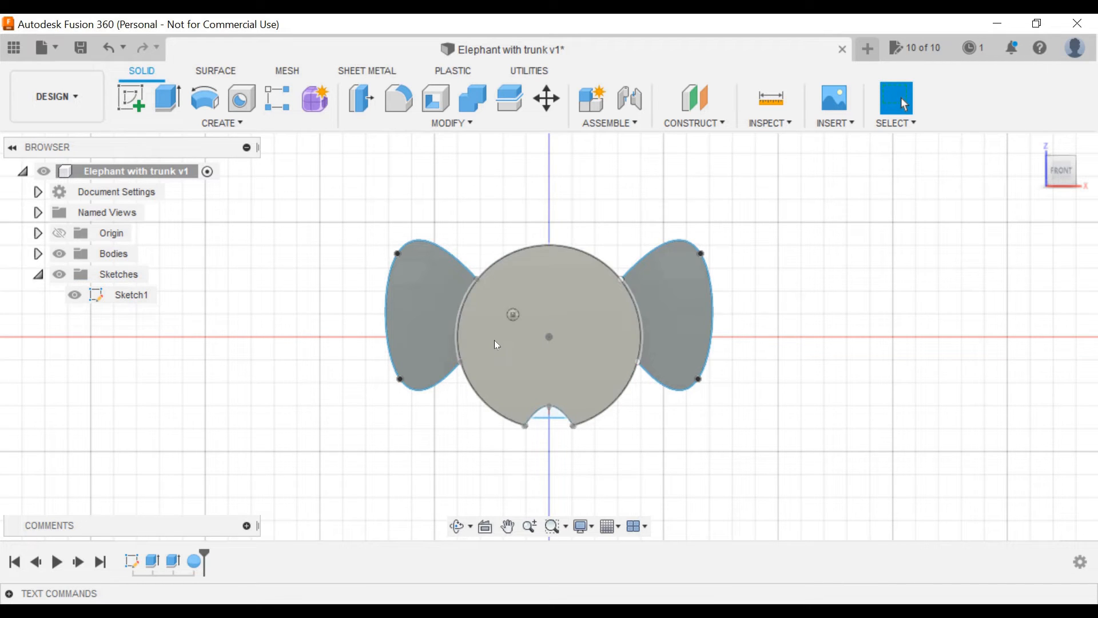
Add a 5 mm sphere joined to the head's front face as the right eye, about 15 mm right of and 10 mm above centre
{"action": "left_click", "coordinate": [210, 124]}
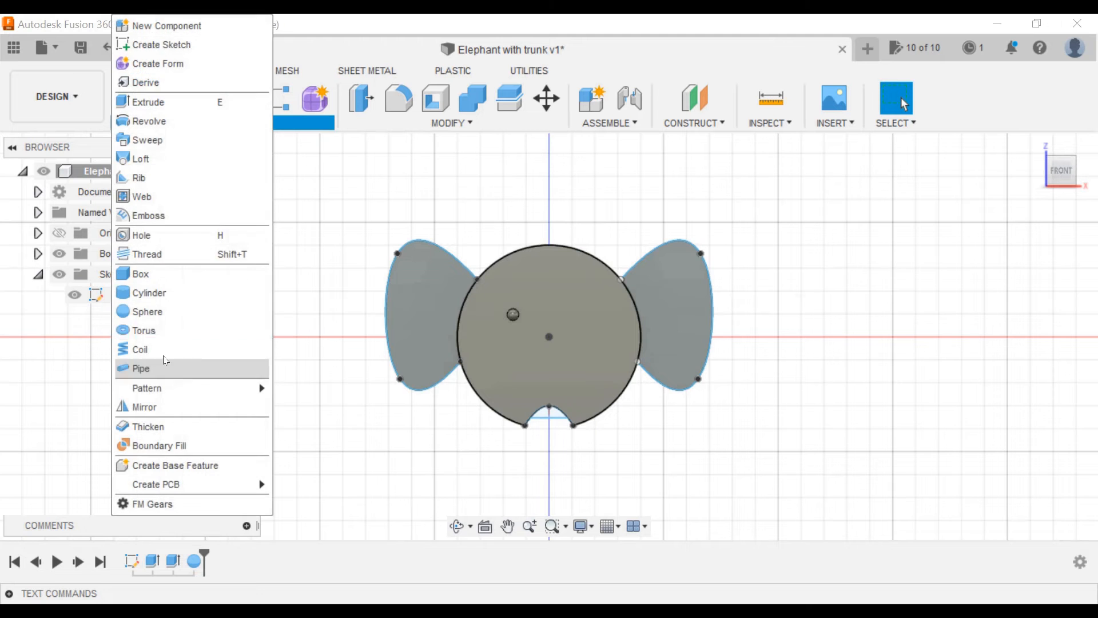
{"action": "left_click", "coordinate": [150, 327]}
{"action": "left_click", "coordinate": [599, 316]}
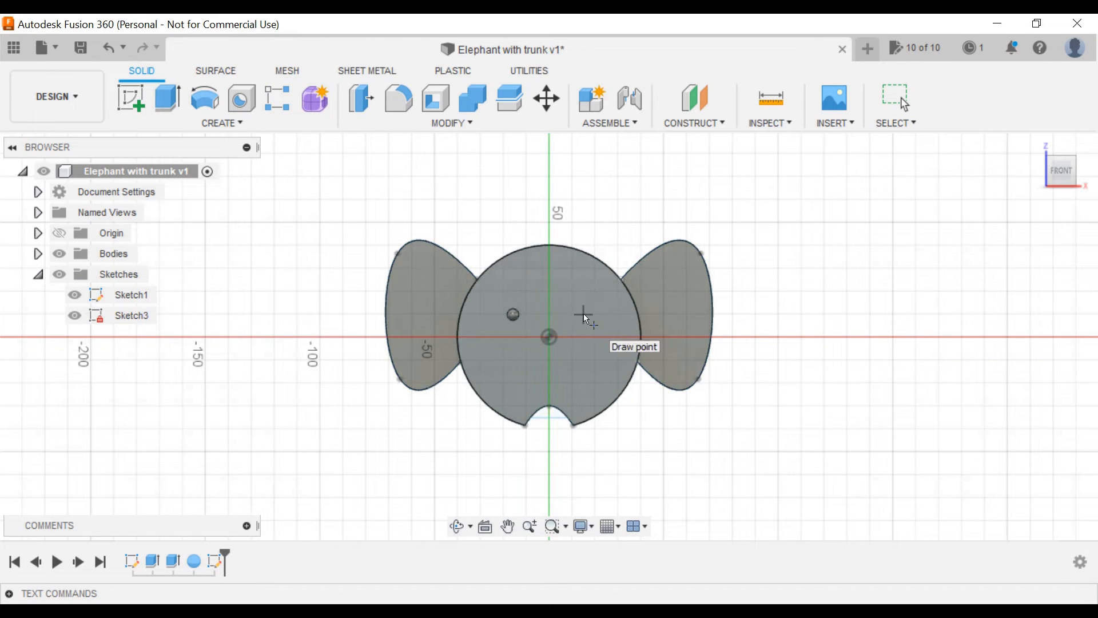
{"action": "left_click", "coordinate": [584, 314]}
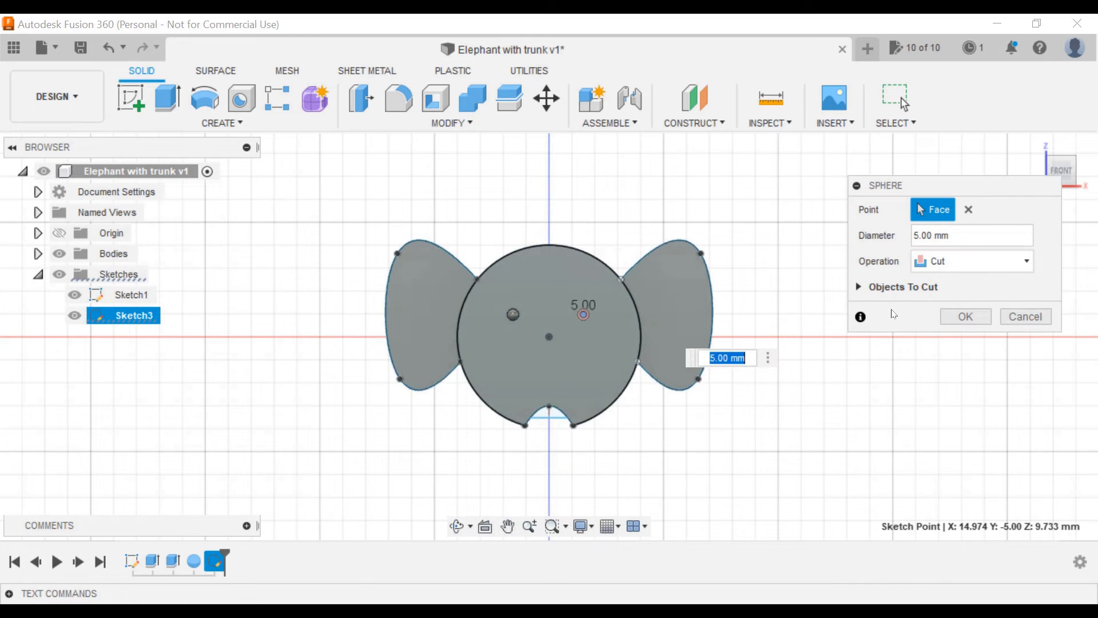
{"action": "left_click", "coordinate": [949, 255]}
{"action": "left_click", "coordinate": [947, 298]}
{"action": "left_click", "coordinate": [972, 317]}
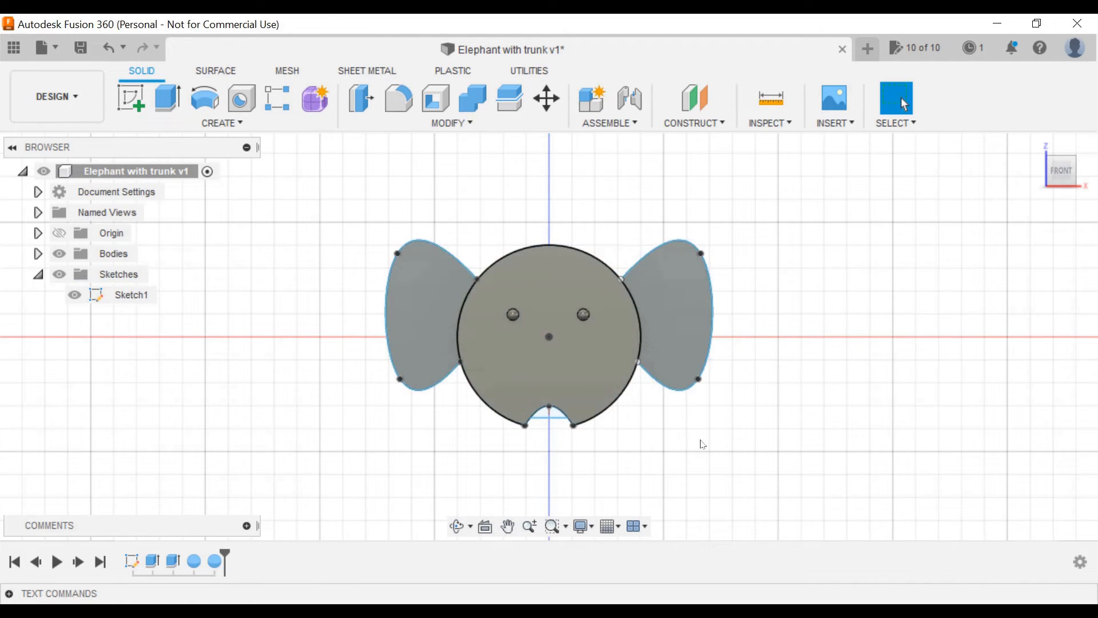
{"action": "left_click", "coordinate": [456, 525]}
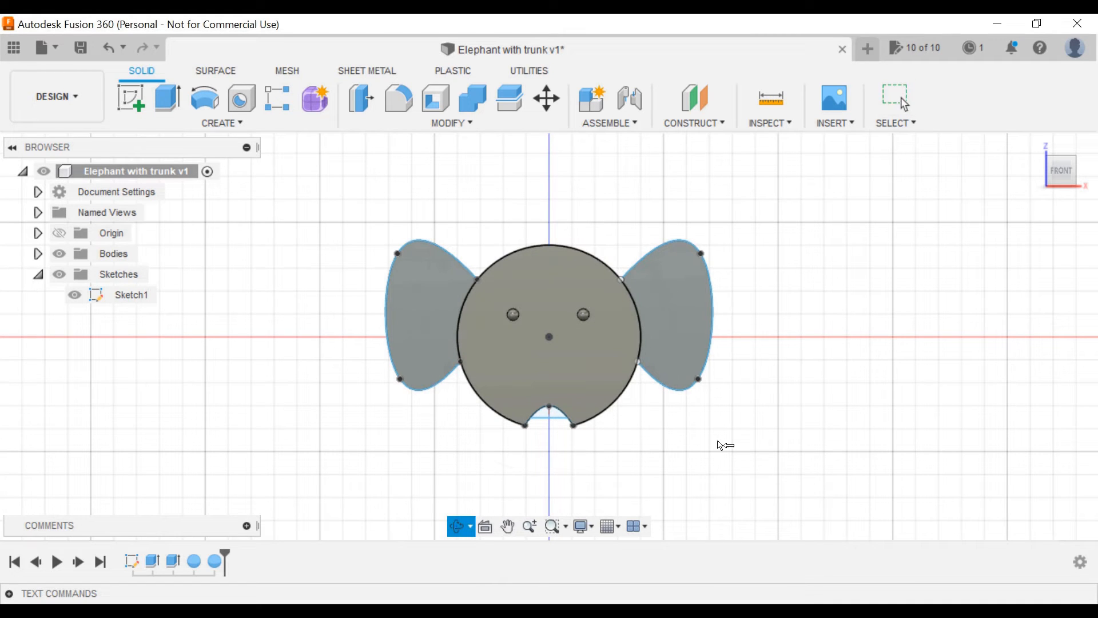
{"action": "key", "text": "Escape"}
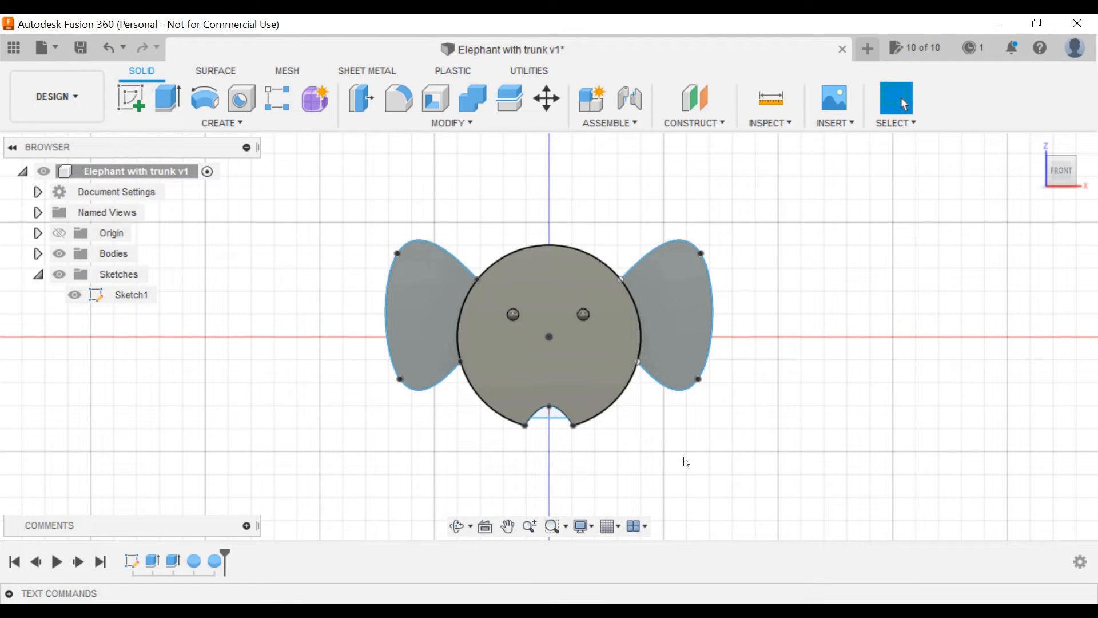
Create a 2 mm circular pipe joined to the head along the sketch line across the notch at its lower edge
{"action": "left_click", "coordinate": [456, 526]}
{"action": "mouse_move", "coordinate": [677, 436]}
{"action": "left_mouse_down"}
{"action": "mouse_move", "coordinate": [599, 451]}
{"action": "mouse_move", "coordinate": [696, 433]}
{"action": "left_mouse_up"}
{"action": "key", "text": "Escape"}
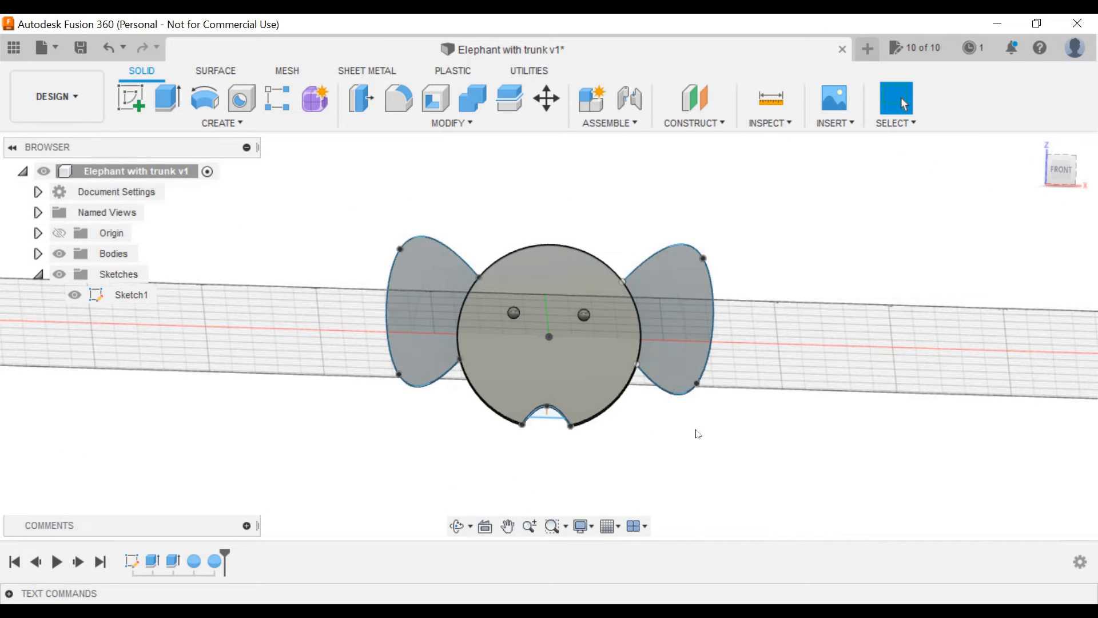
{"action": "left_click", "coordinate": [171, 131]}
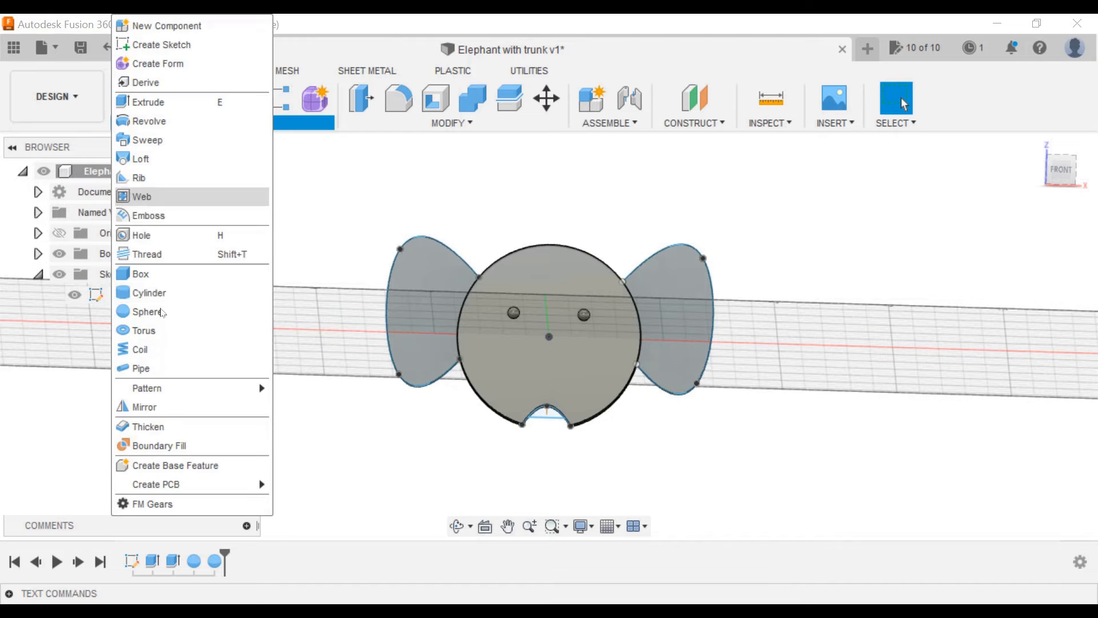
{"action": "left_click", "coordinate": [163, 360]}
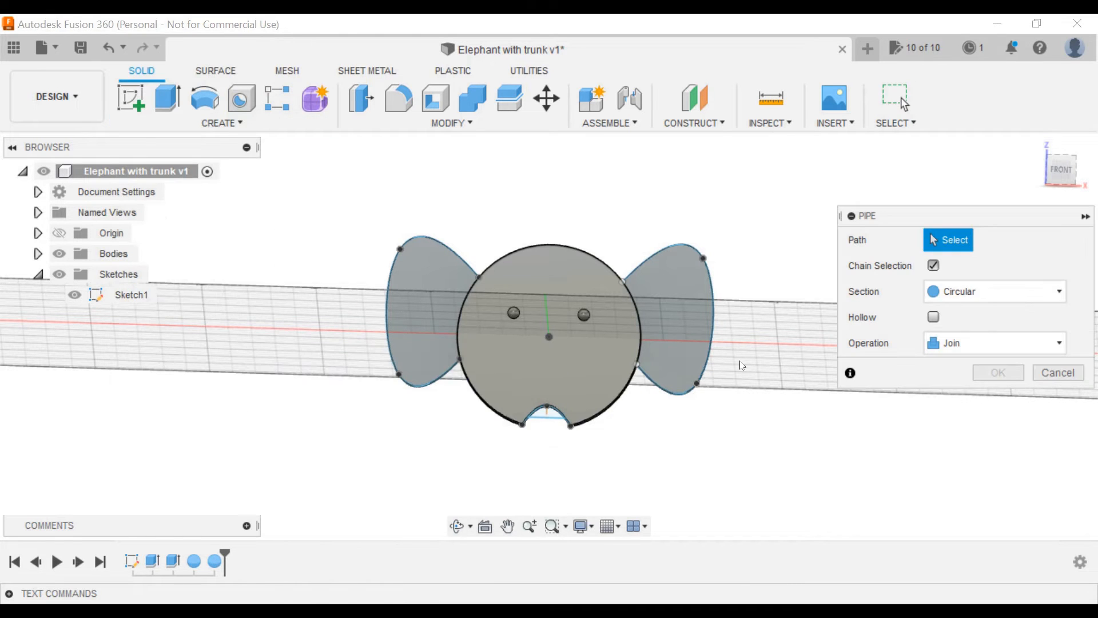
{"action": "left_click", "coordinate": [546, 417]}
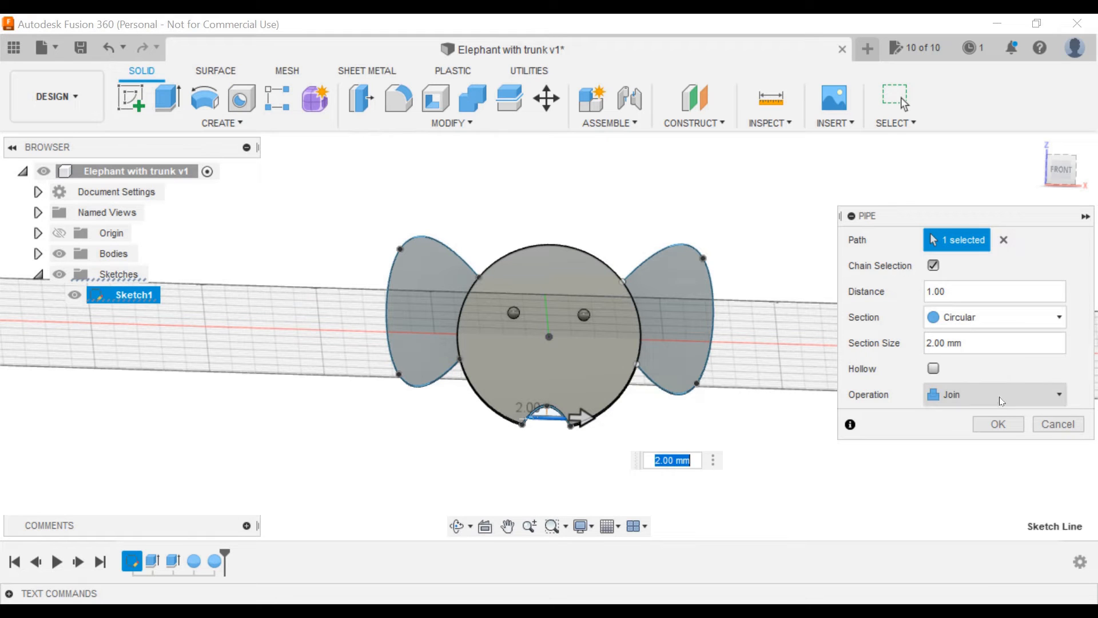
{"action": "left_click", "coordinate": [1003, 421]}
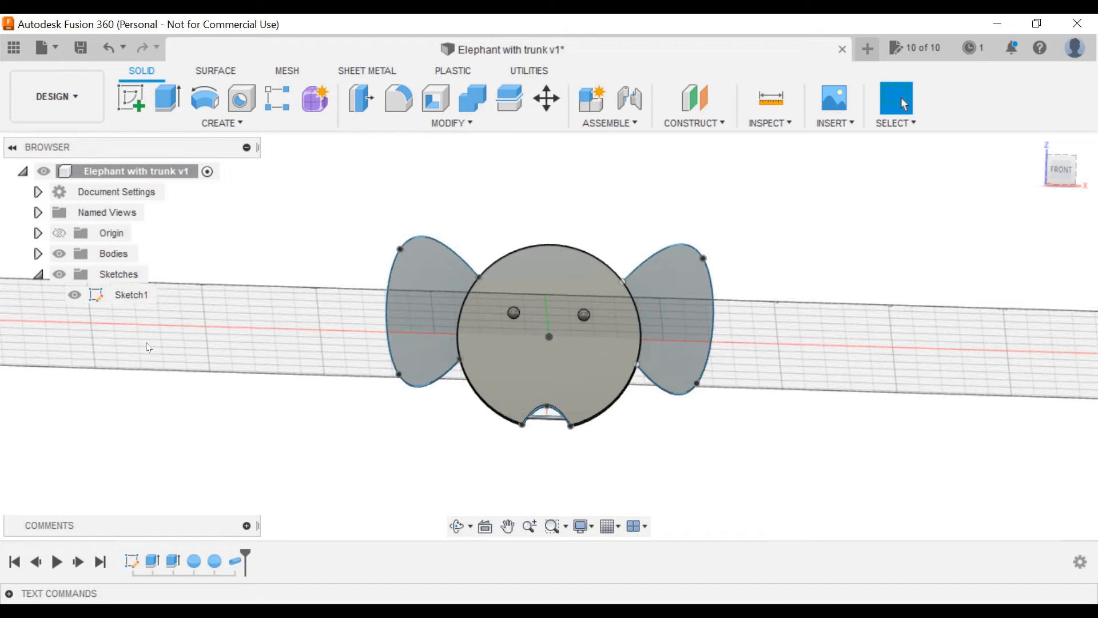
Convert the elephant head body into a component and rename it Face
{"action": "left_click", "coordinate": [38, 253]}
{"action": "right_click", "coordinate": [123, 276]}
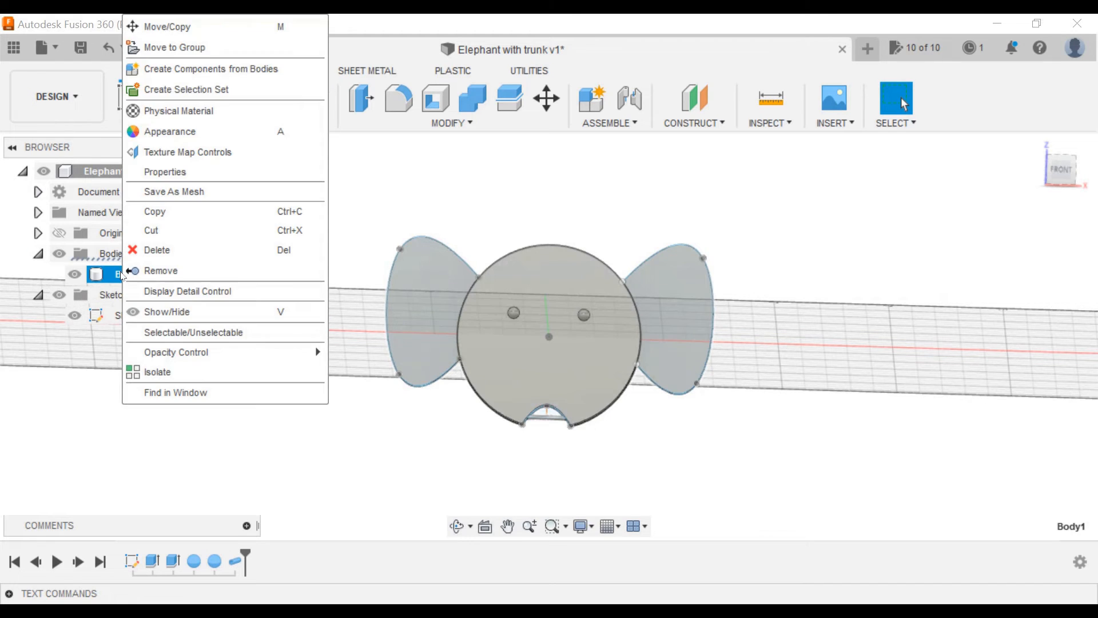
{"action": "left_click", "coordinate": [273, 67]}
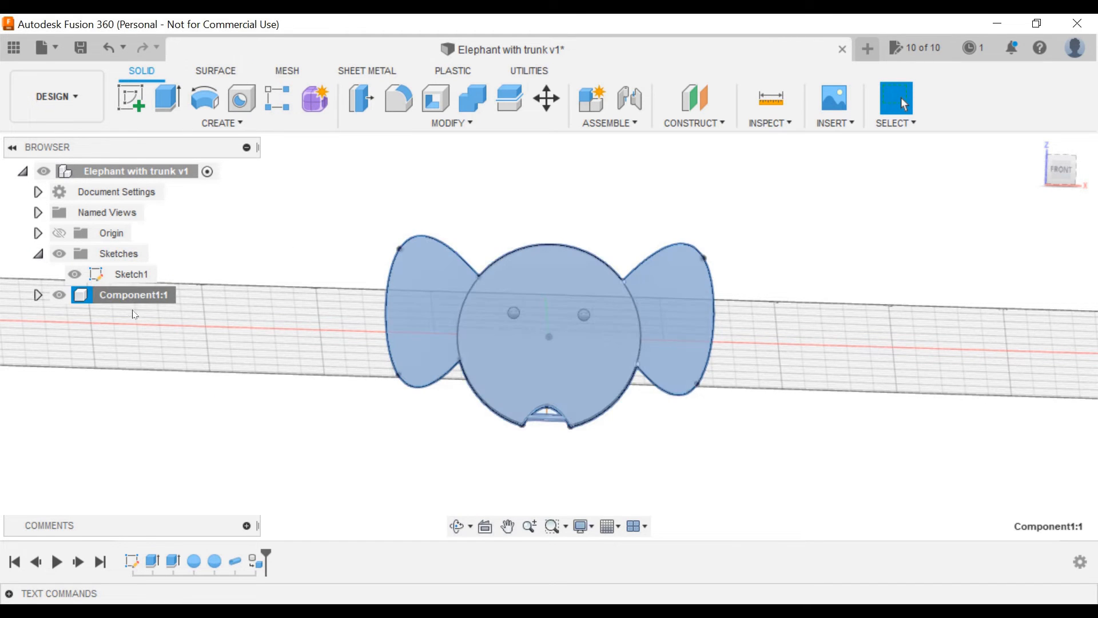
{"action": "double_click", "coordinate": [139, 295]}
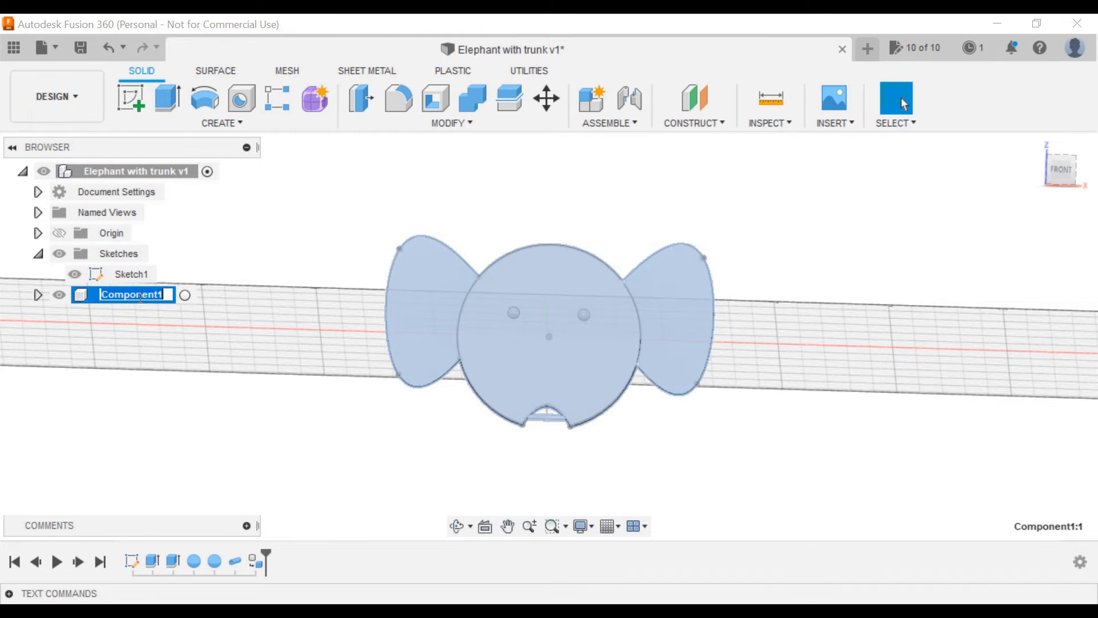
{"action": "type", "text": "Face"}
{"action": "key", "text": "Return"}
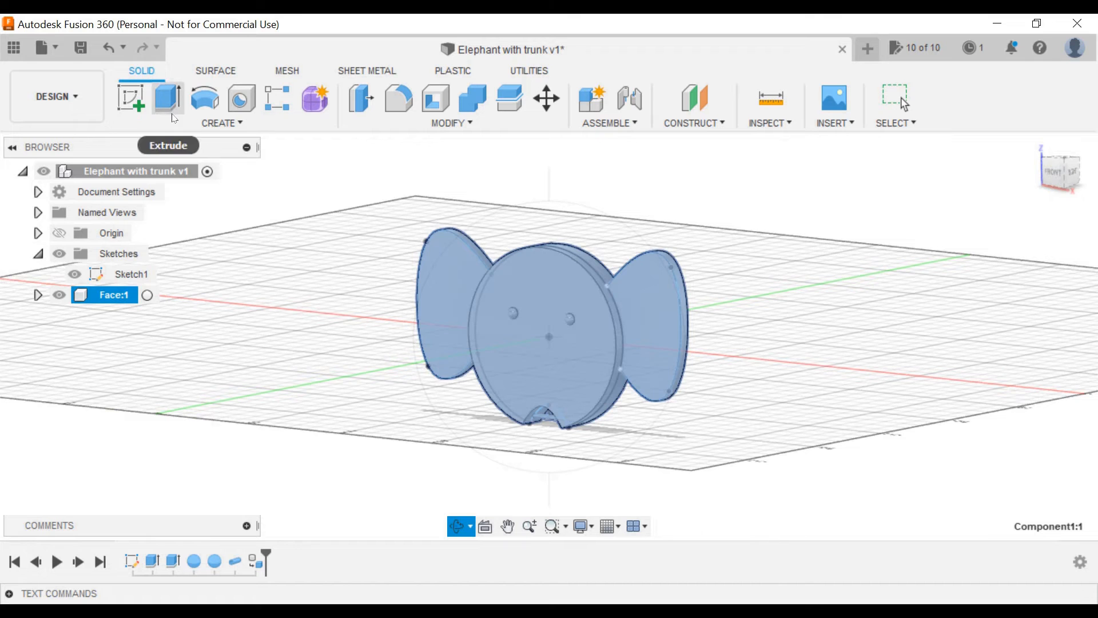
Start a sketch on the vertical side plane and draw a 6 mm circle about 110 mm behind the origin on the horizontal axis
{"action": "left_click", "coordinate": [131, 100]}
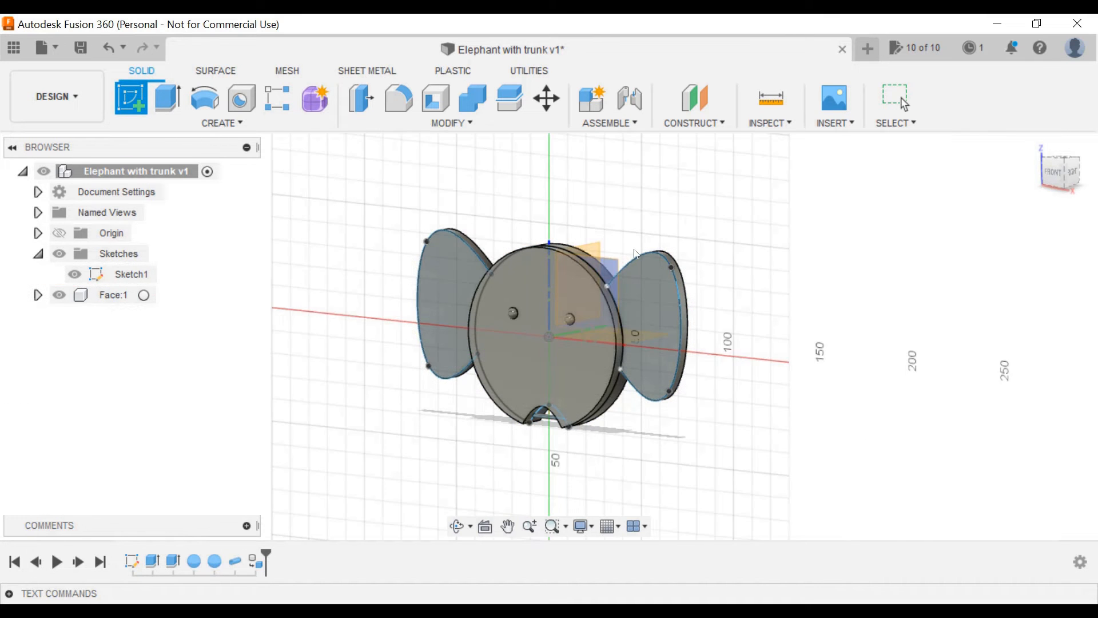
{"action": "left_click", "coordinate": [593, 252]}
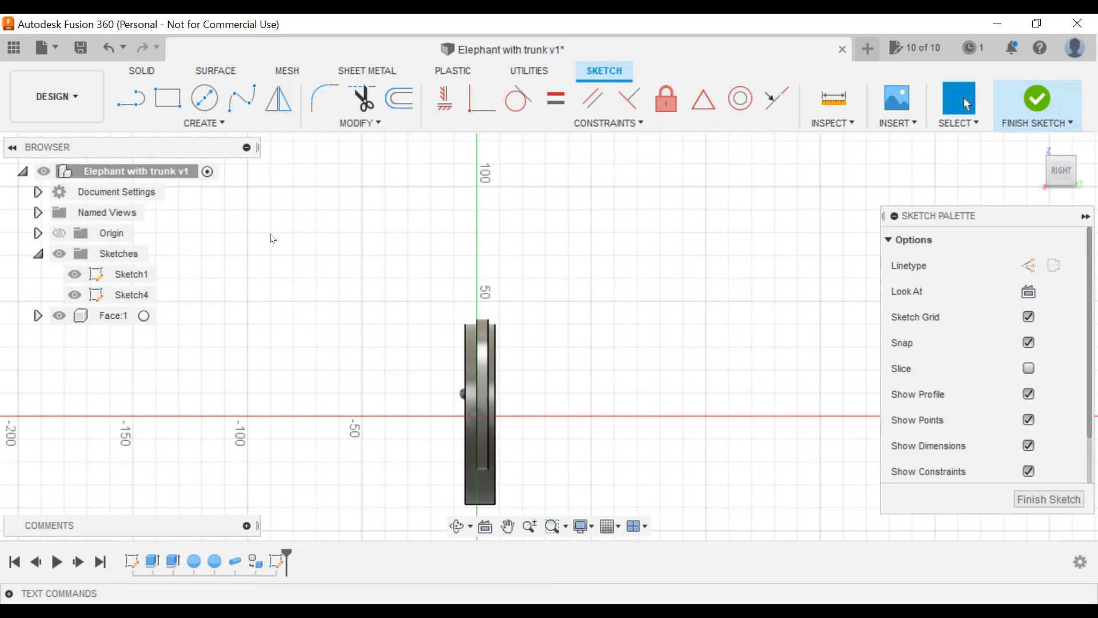
{"action": "left_click", "coordinate": [204, 98]}
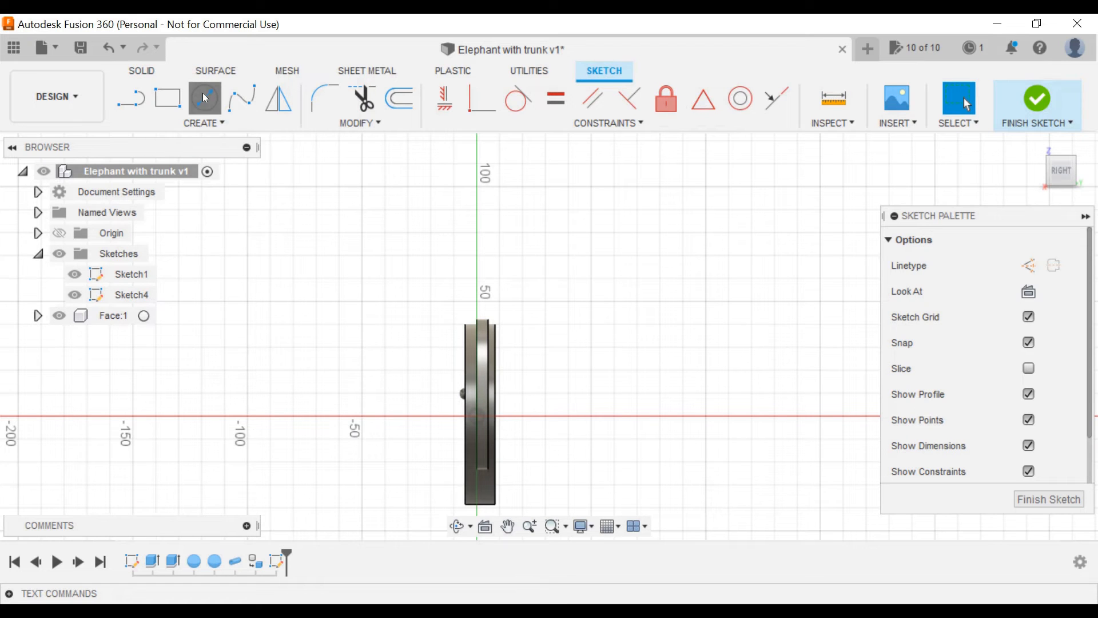
{"action": "left_click", "coordinate": [725, 418]}
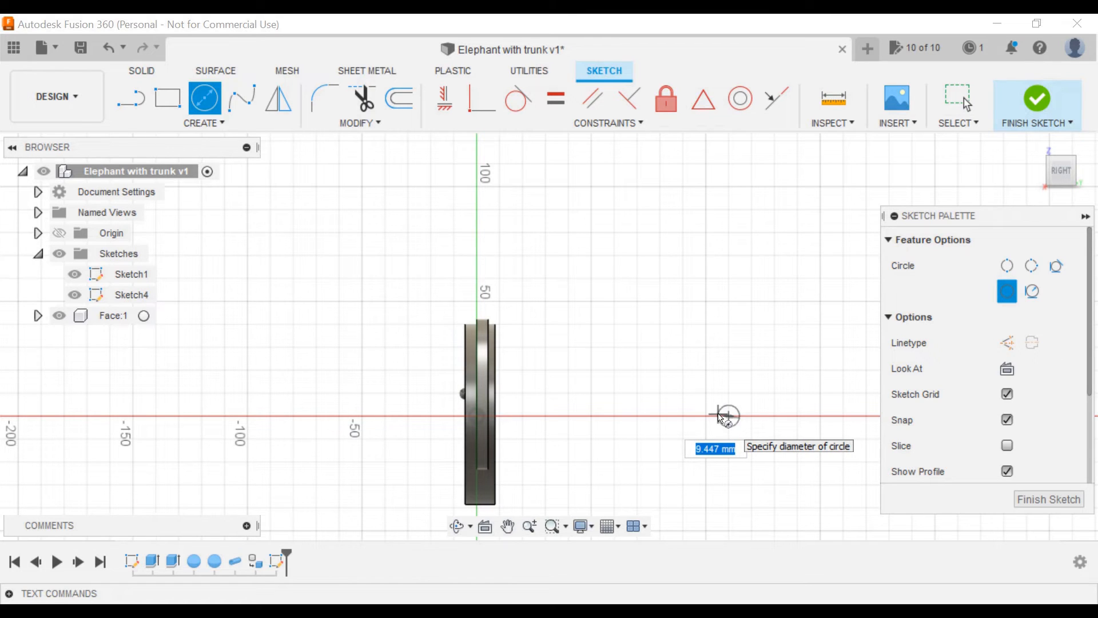
{"action": "type", "text": "4"}
{"action": "key", "text": "BackSpace"}
{"action": "type", "text": "6"}
{"action": "key", "text": "Return"}
{"action": "key", "text": "Escape"}
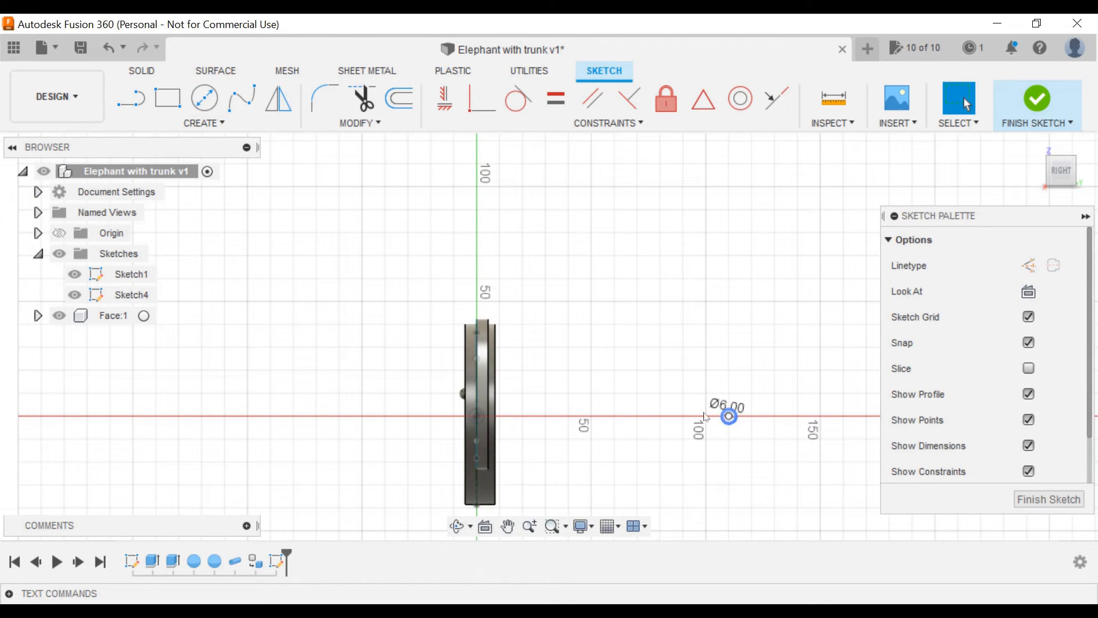
Sketch an S-shaped four-point spline for the trunk, running from the 6 mm circle towards the head
{"action": "left_click", "coordinate": [242, 98]}
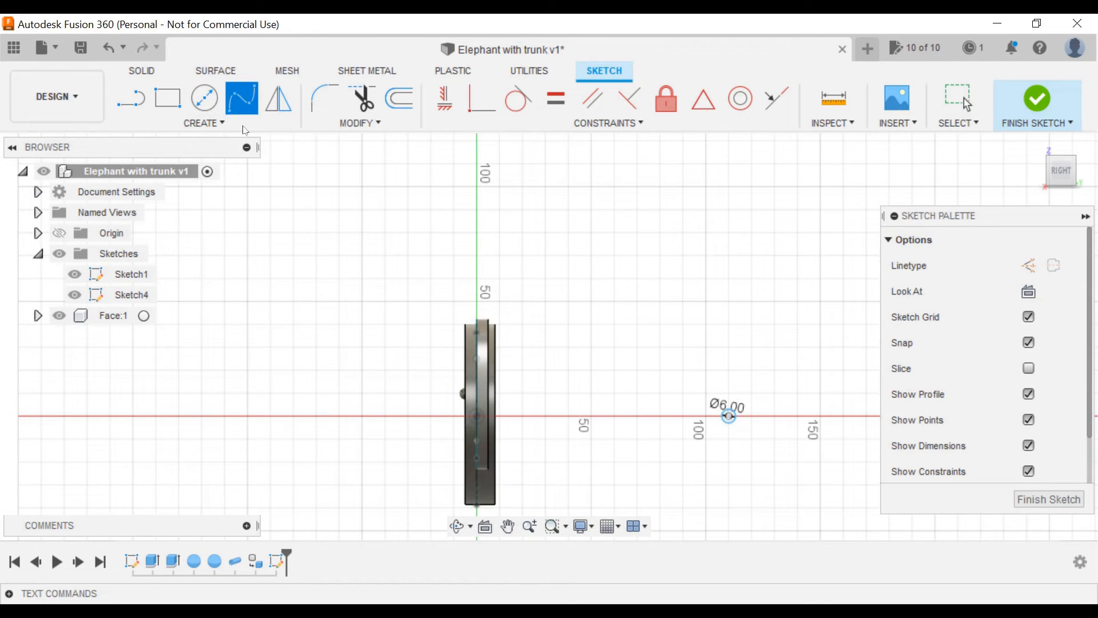
{"action": "left_click", "coordinate": [724, 414]}
{"action": "left_click", "coordinate": [683, 485]}
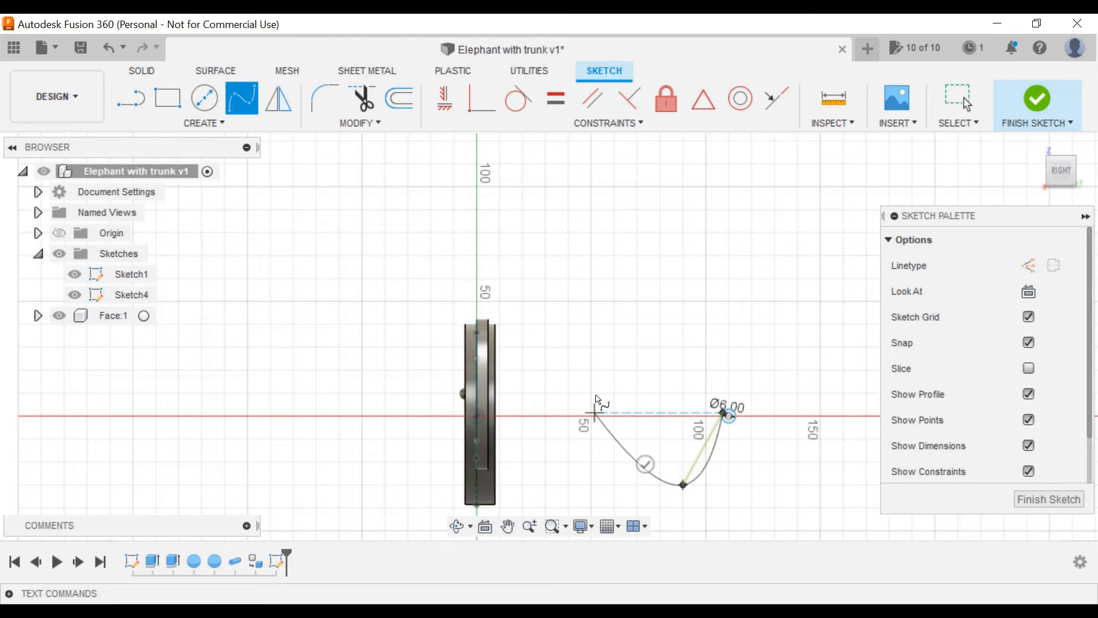
{"action": "left_click", "coordinate": [678, 357]}
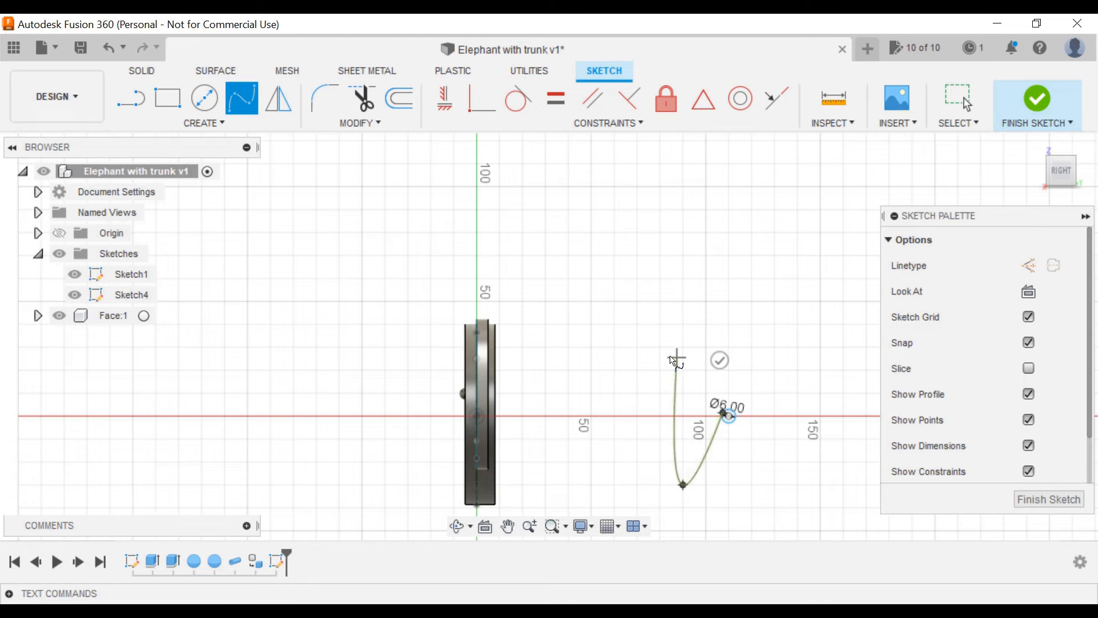
{"action": "double_click", "coordinate": [614, 370]}
{"action": "key", "text": "Escape"}
Move the spline's end point to Y 40, Z 30 mm and its bends to about Y 57, Z -7 and Y 74, Z 28; finish the sketch
{"action": "left_click", "coordinate": [683, 485]}
{"action": "mouse_move", "coordinate": [683, 485]}
{"action": "left_mouse_down"}
{"action": "mouse_move", "coordinate": [662, 486]}
{"action": "mouse_move", "coordinate": [644, 463]}
{"action": "left_mouse_up"}
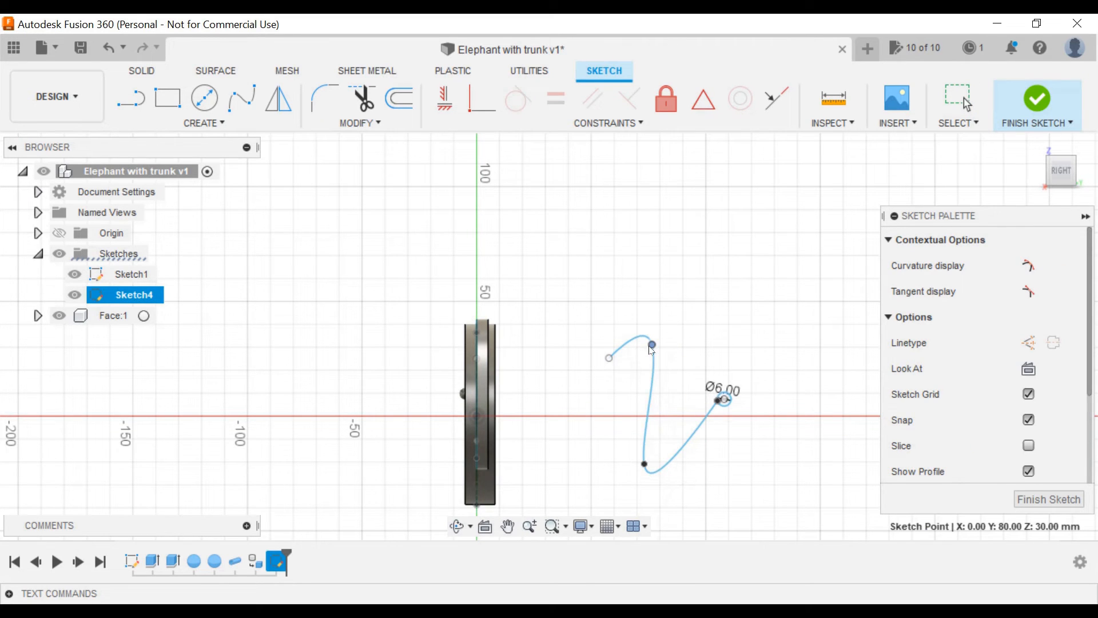
{"action": "left_click_drag", "start_coordinate": [648, 347], "coordinate": [568, 347]}
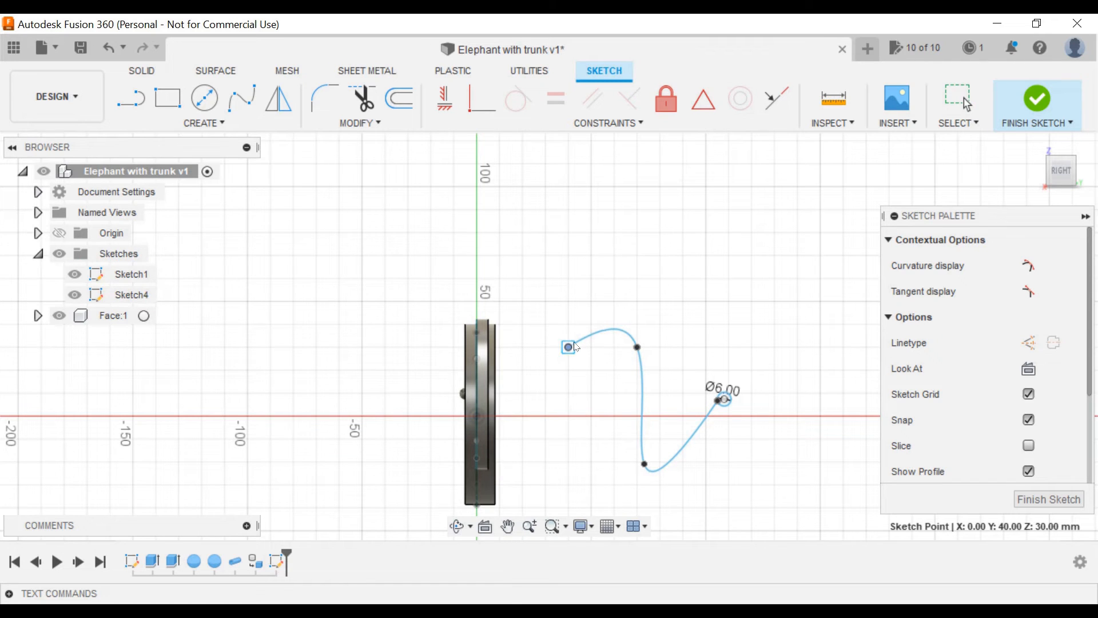
{"action": "left_click", "coordinate": [660, 467]}
{"action": "left_click_drag", "start_coordinate": [643, 465], "coordinate": [608, 431]}
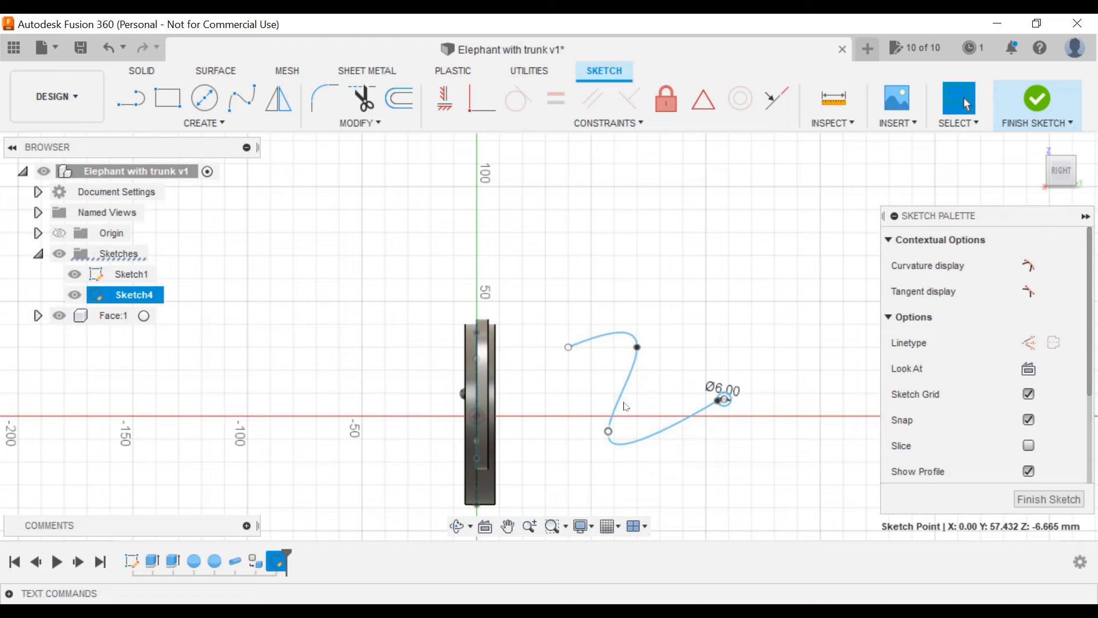
{"action": "left_click", "coordinate": [631, 375]}
{"action": "left_click_drag", "start_coordinate": [640, 351], "coordinate": [650, 356]}
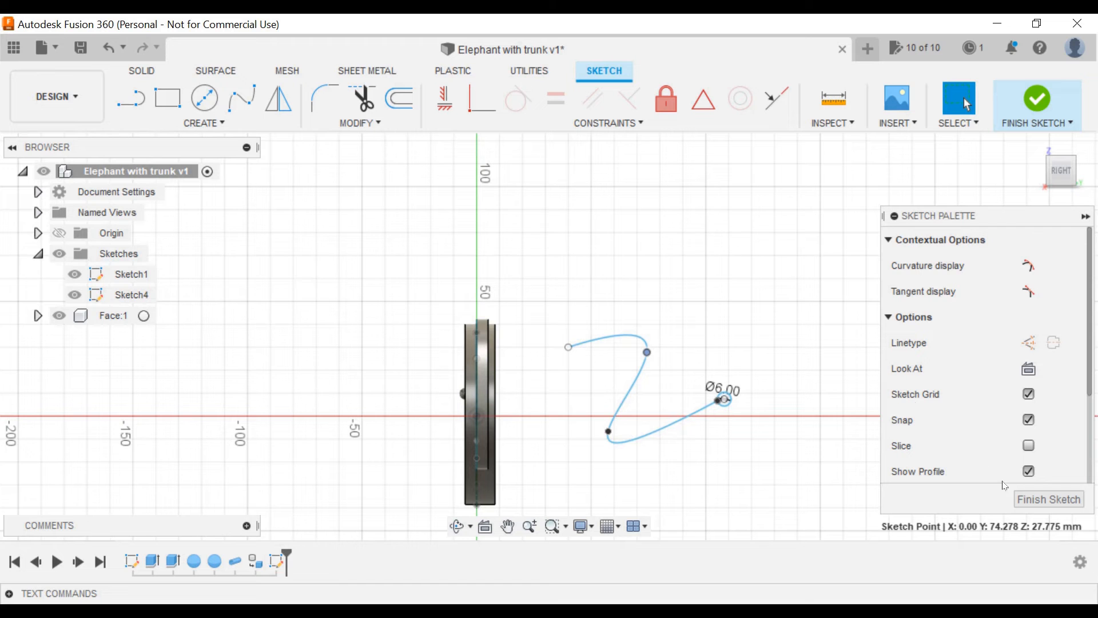
{"action": "left_click", "coordinate": [1015, 494]}
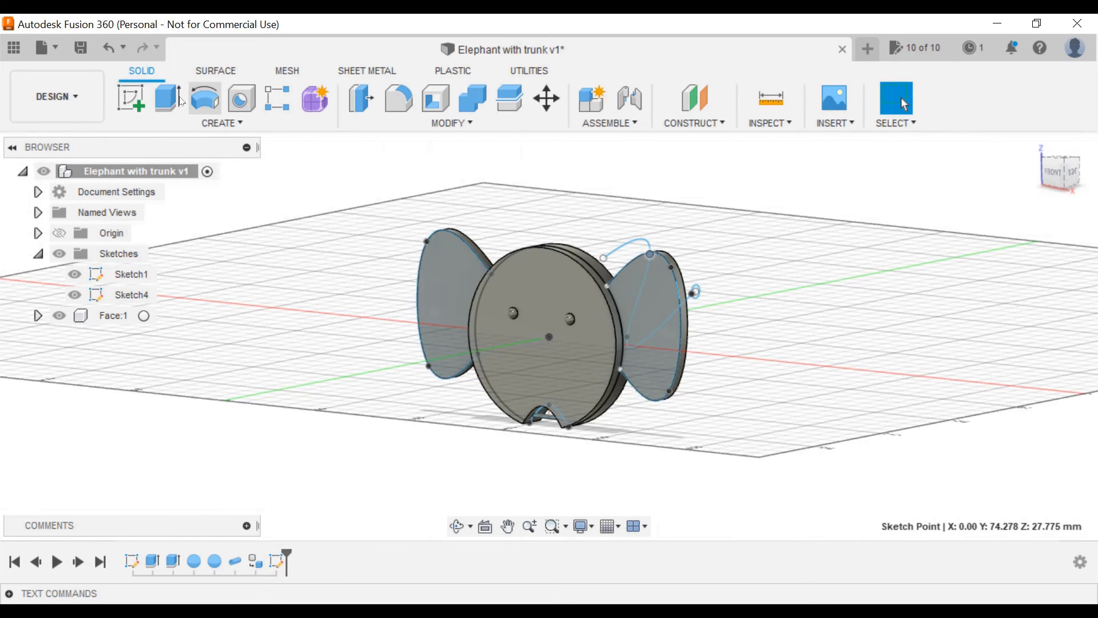
Hide the Face component and the head sketch so only the trunk sketch is shown for extruding
{"action": "left_click", "coordinate": [169, 98]}
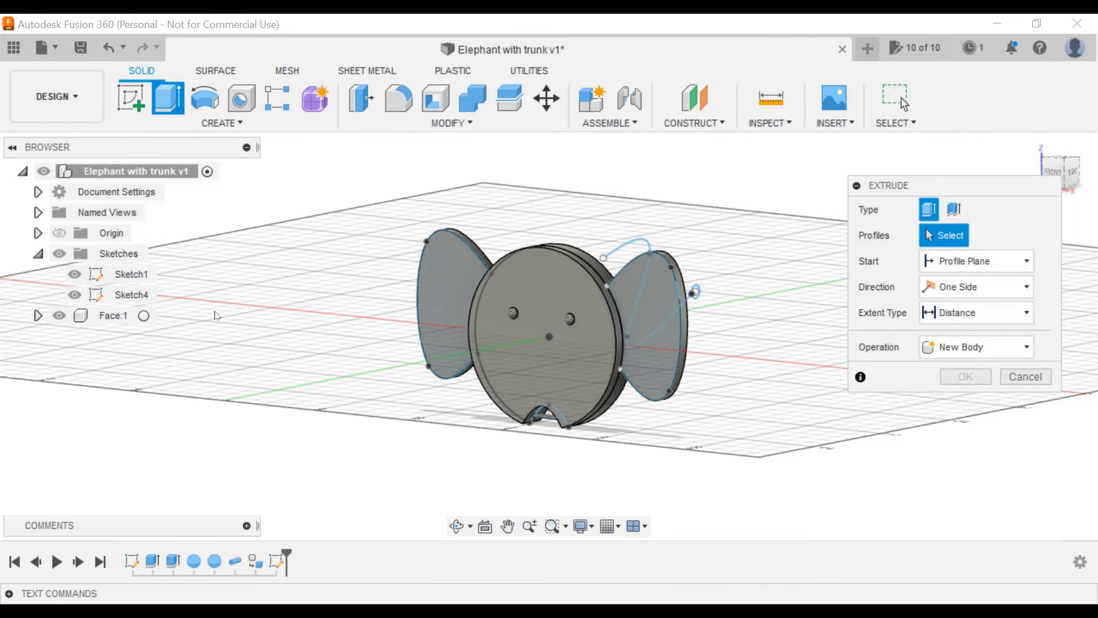
{"action": "left_click", "coordinate": [59, 315]}
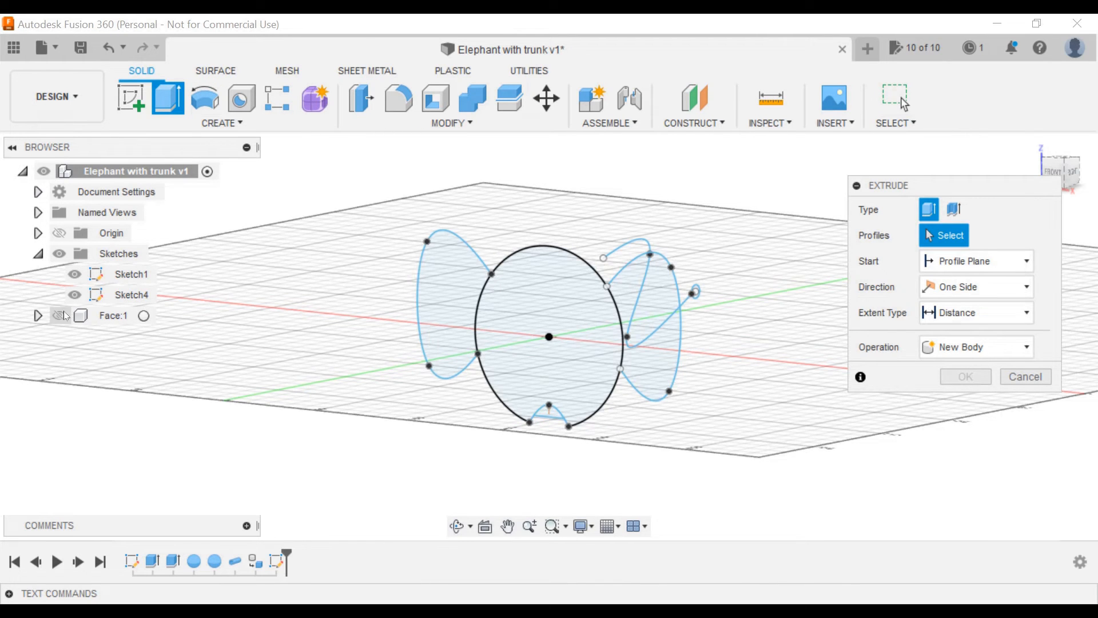
{"action": "left_click", "coordinate": [76, 275]}
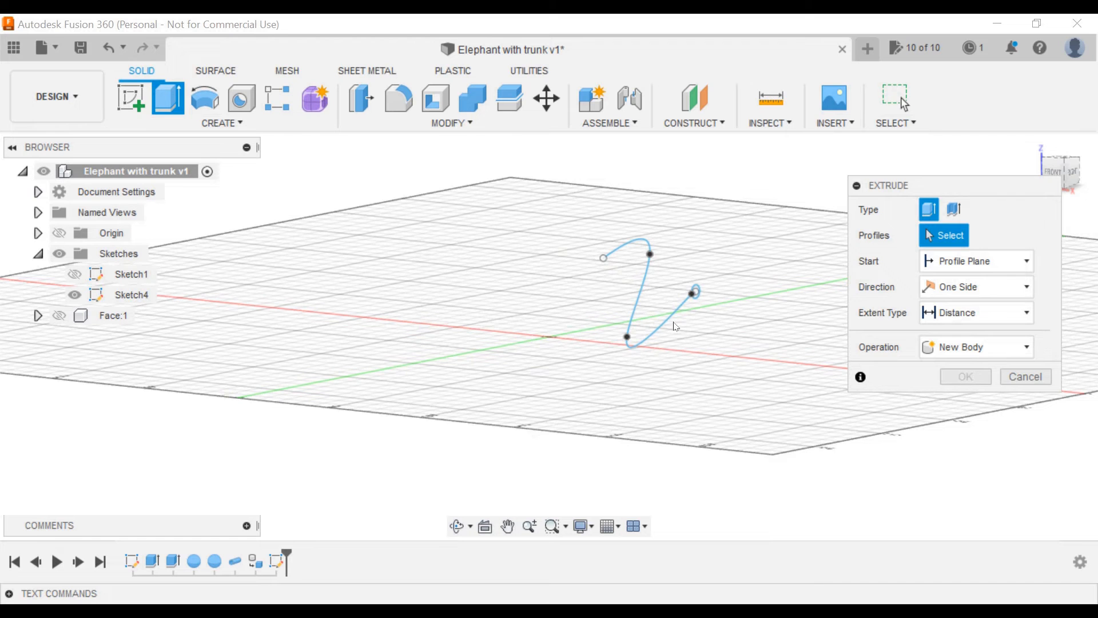
{"action": "middle_click_drag", "start_coordinate": [665, 322], "coordinate": [688, 299], "text": "shift"}
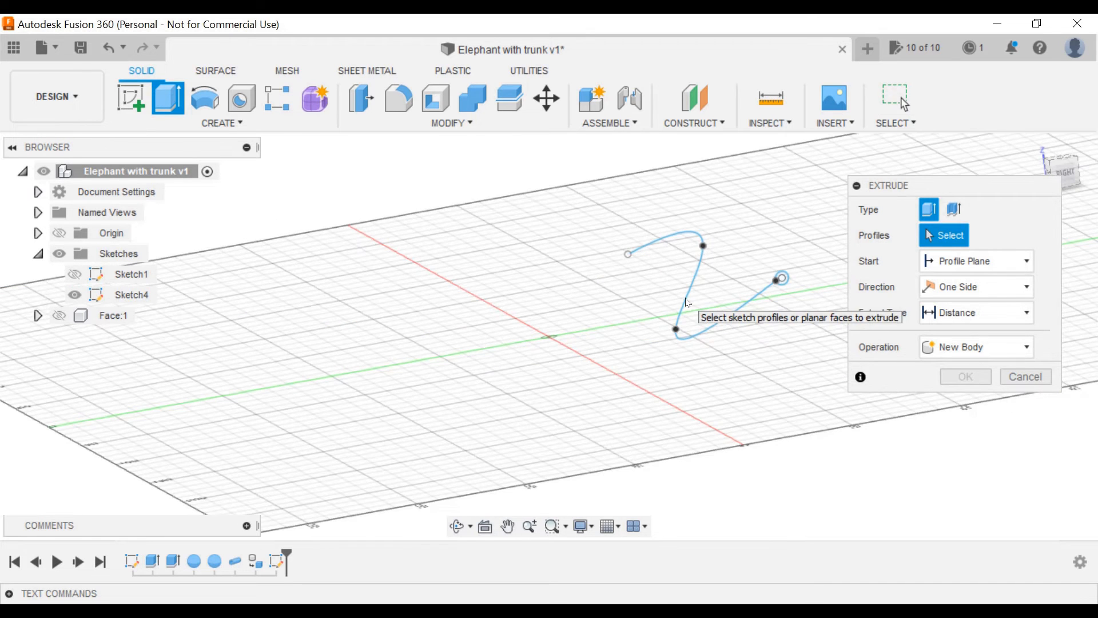
Thin-extrude the 6 mm circle symmetrically as a new body, 10 mm whole length, with a 1 mm wall on Side 1
{"action": "left_click", "coordinate": [778, 284]}
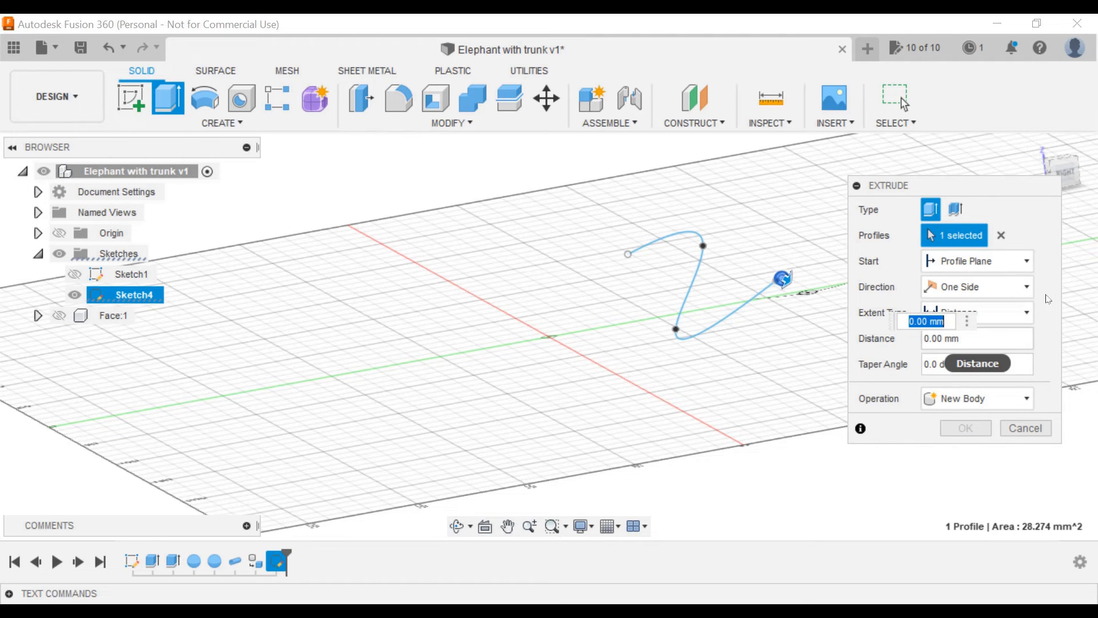
{"action": "left_click", "coordinate": [1025, 296]}
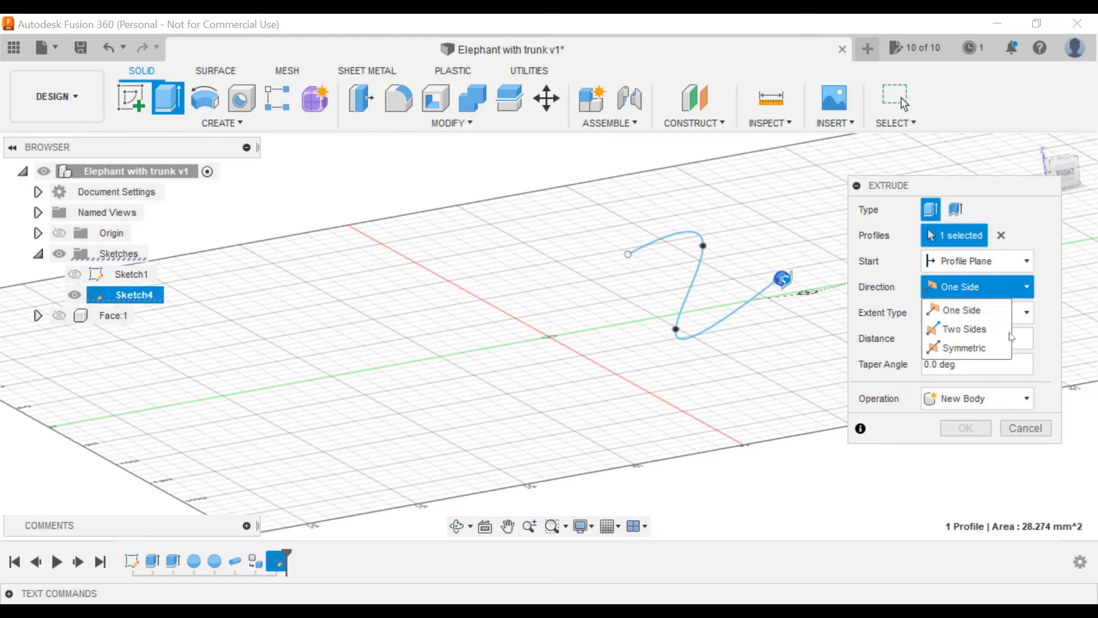
{"action": "left_click", "coordinate": [987, 348]}
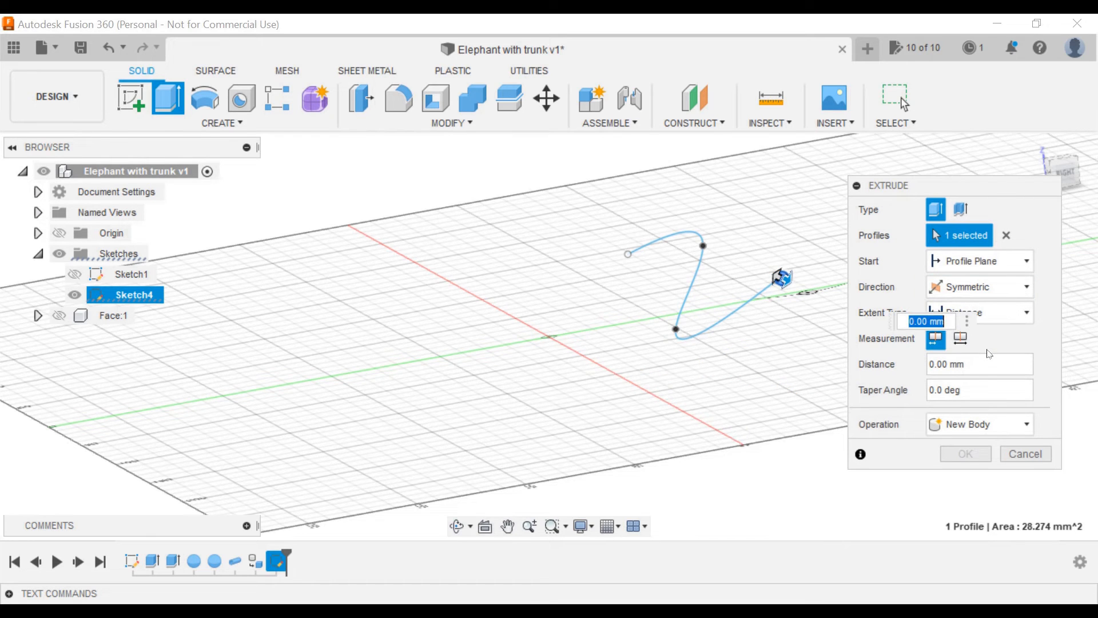
{"action": "left_click", "coordinate": [961, 339]}
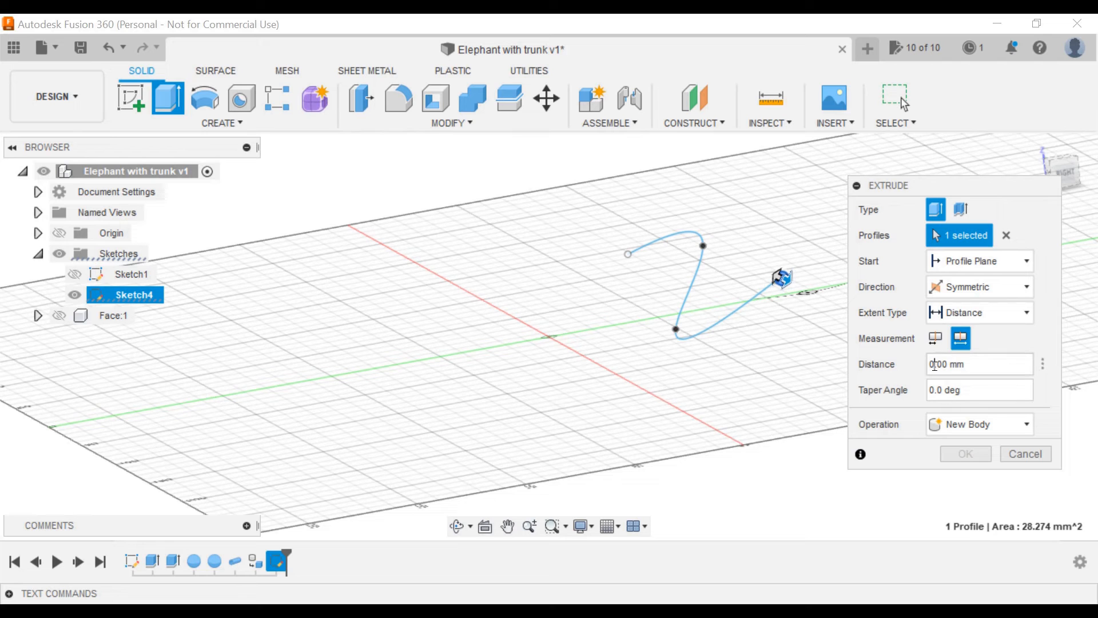
{"action": "left_click", "coordinate": [935, 365]}
{"action": "key", "text": "BackSpace"}
{"action": "type", "text": "10"}
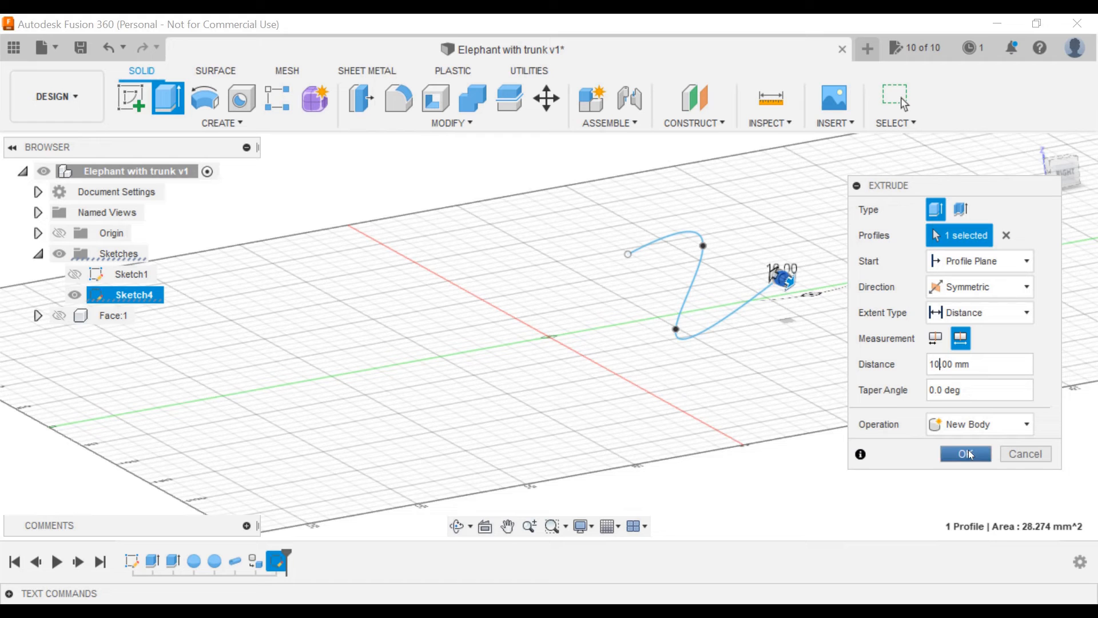
{"action": "left_click", "coordinate": [962, 213]}
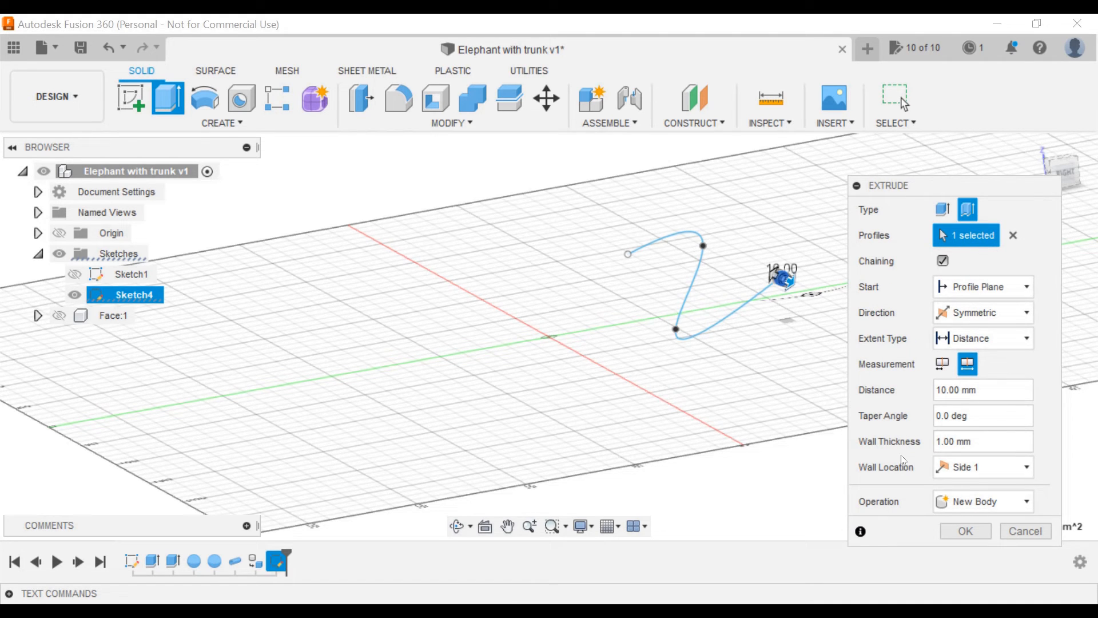
{"action": "left_click", "coordinate": [966, 531]}
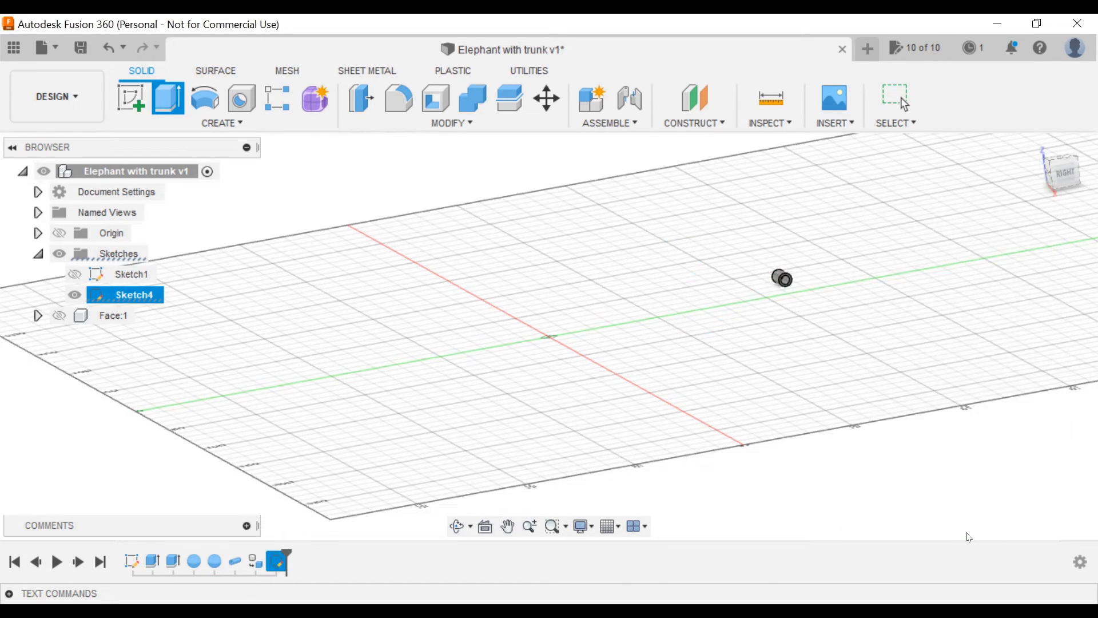
Show the trunk sketch and create a joined solid pipe along its spline with a 4 mm section size
{"action": "left_click", "coordinate": [77, 338]}
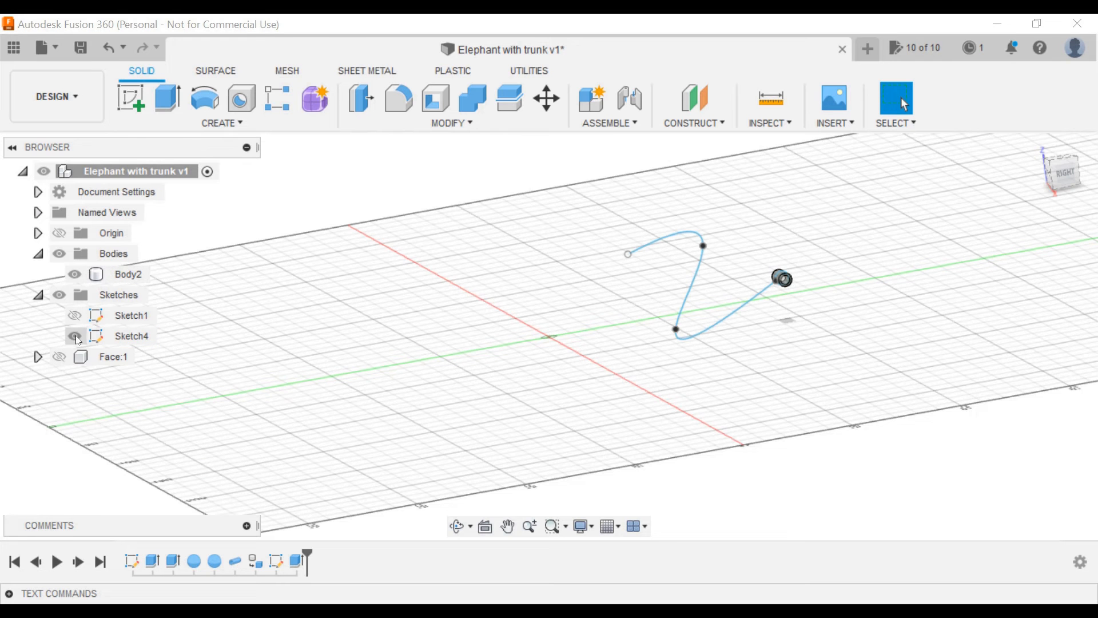
{"action": "left_click", "coordinate": [211, 122]}
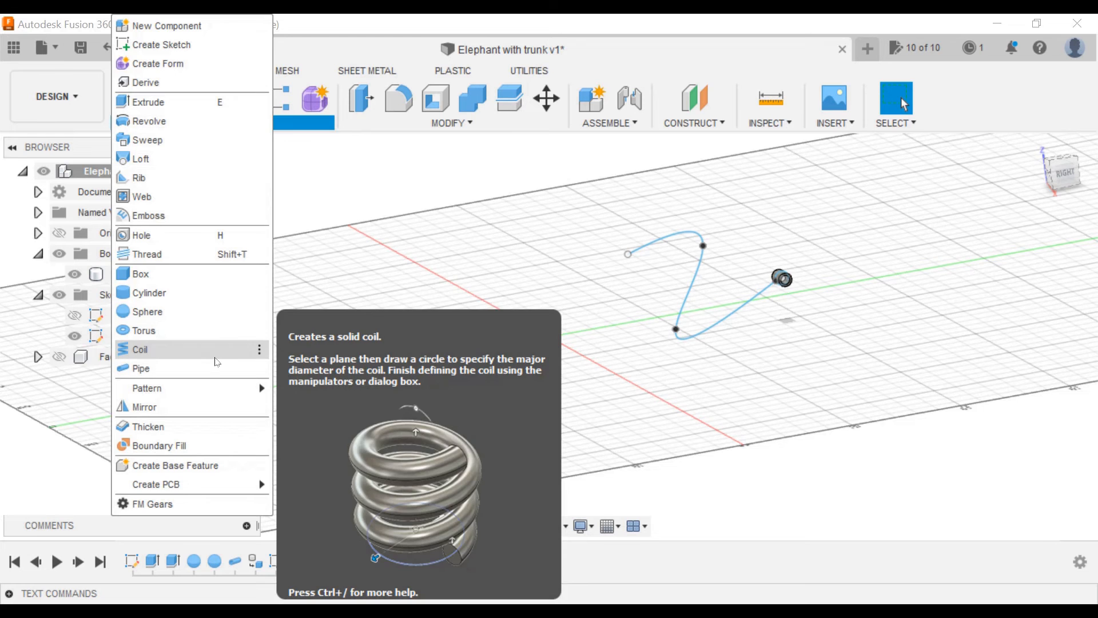
{"action": "left_click", "coordinate": [215, 368]}
{"action": "left_click", "coordinate": [676, 244]}
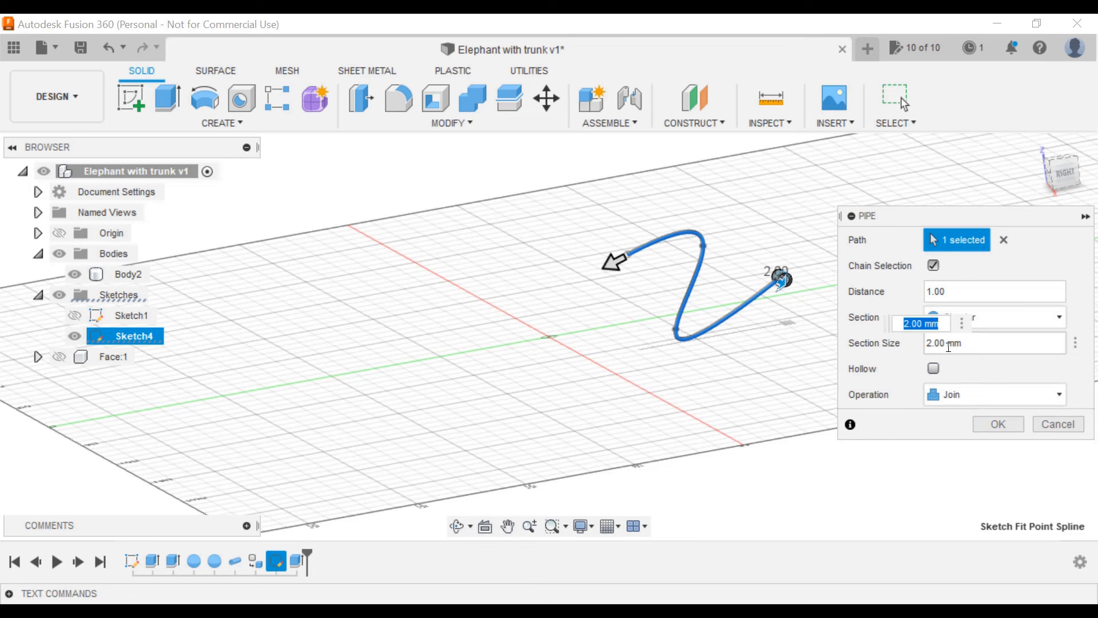
{"action": "type", "text": "4"}
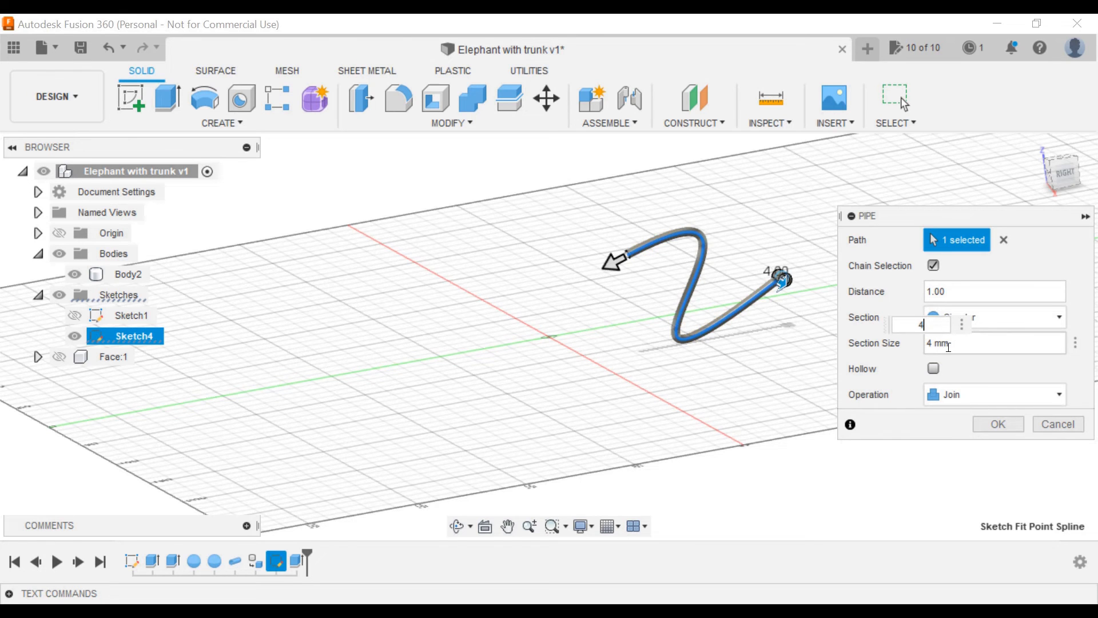
{"action": "left_click", "coordinate": [982, 426]}
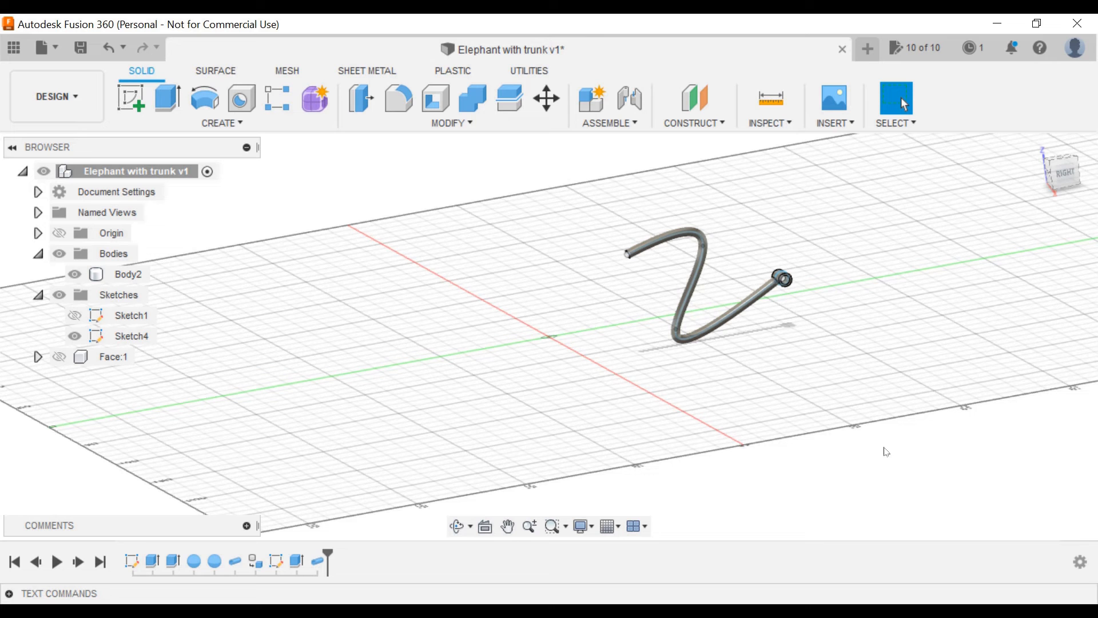
Convert the trunk body into a component and name it Trunk
{"action": "left_click", "coordinate": [118, 270]}
{"action": "right_click", "coordinate": [120, 275]}
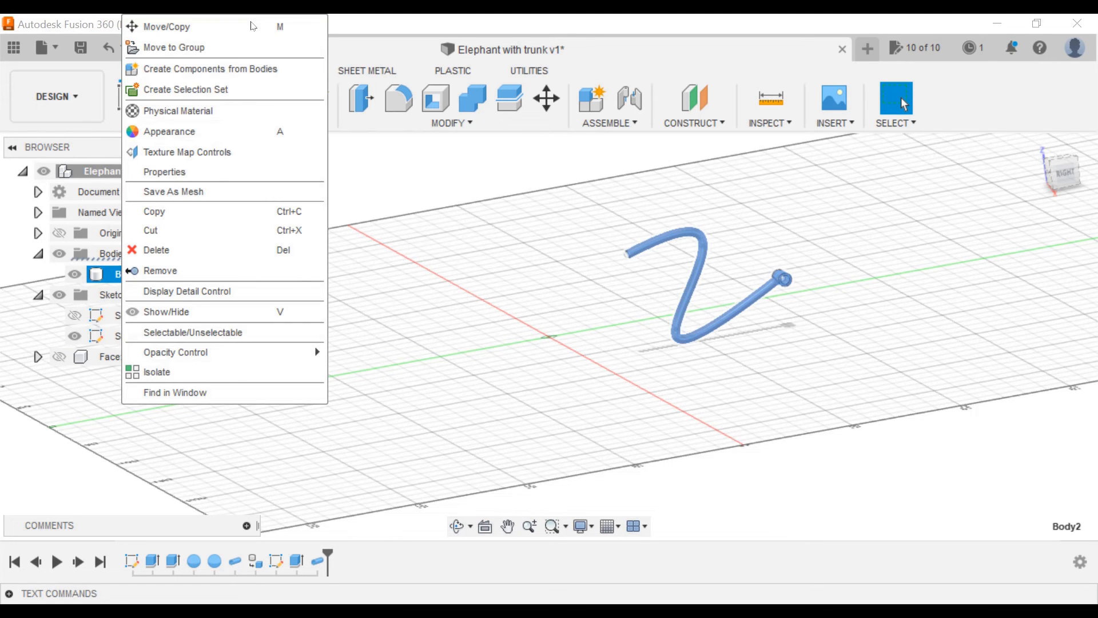
{"action": "left_click", "coordinate": [269, 68]}
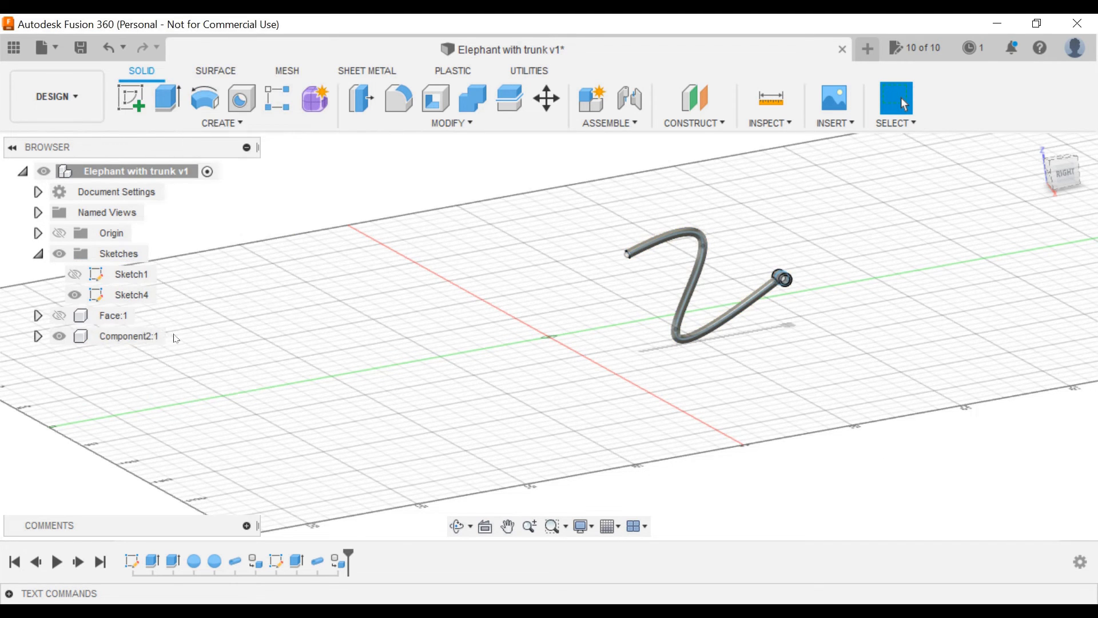
{"action": "double_click", "coordinate": [145, 336]}
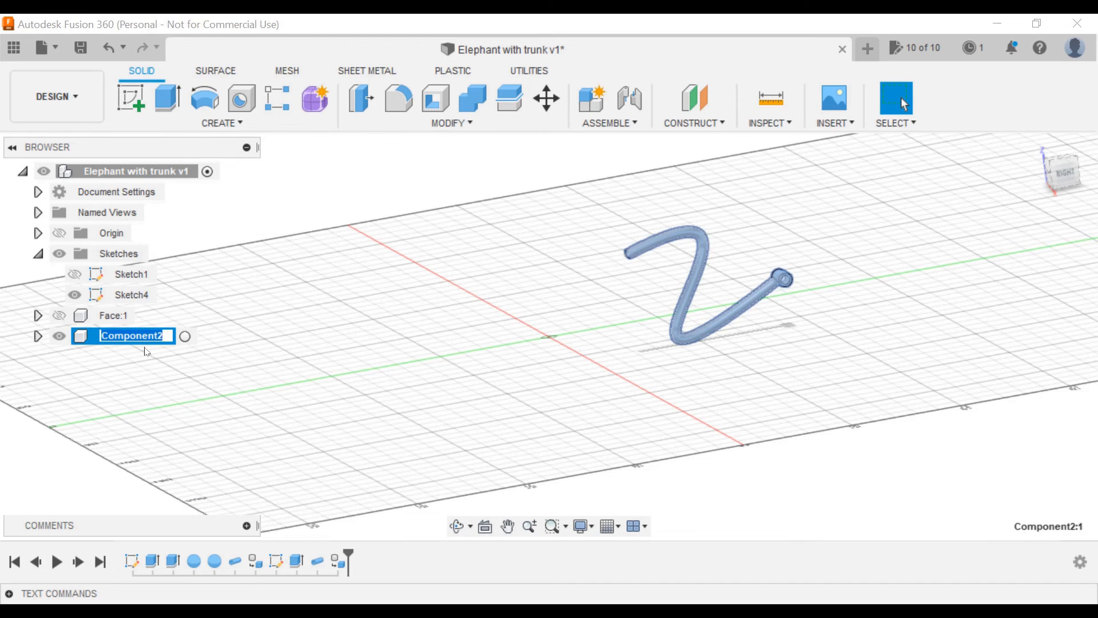
{"action": "type", "text": "Trunk"}
{"action": "key", "text": "Return"}
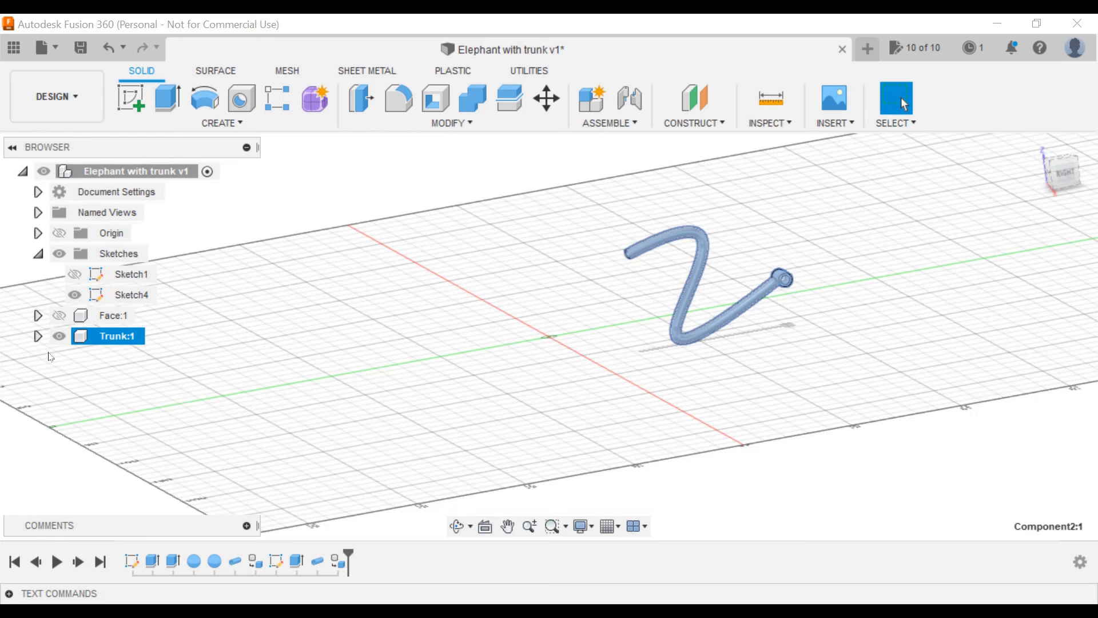
Show the Face component and start a joint, snapping Component 2 to the middle of the pipe across the head's notch
{"action": "left_click", "coordinate": [59, 315]}
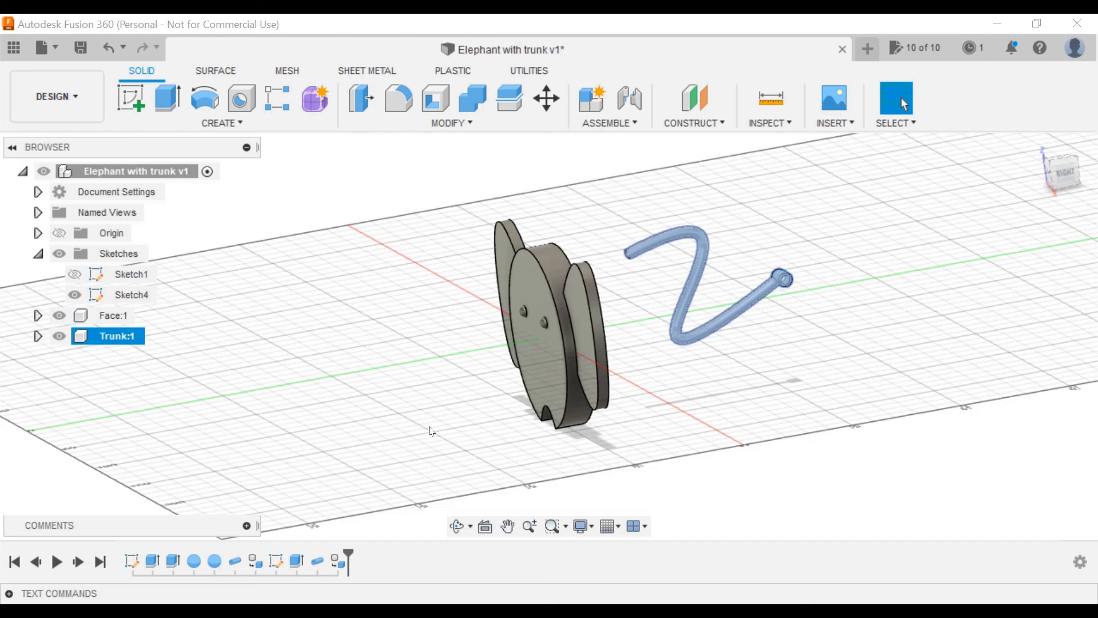
{"action": "left_click", "coordinate": [610, 123]}
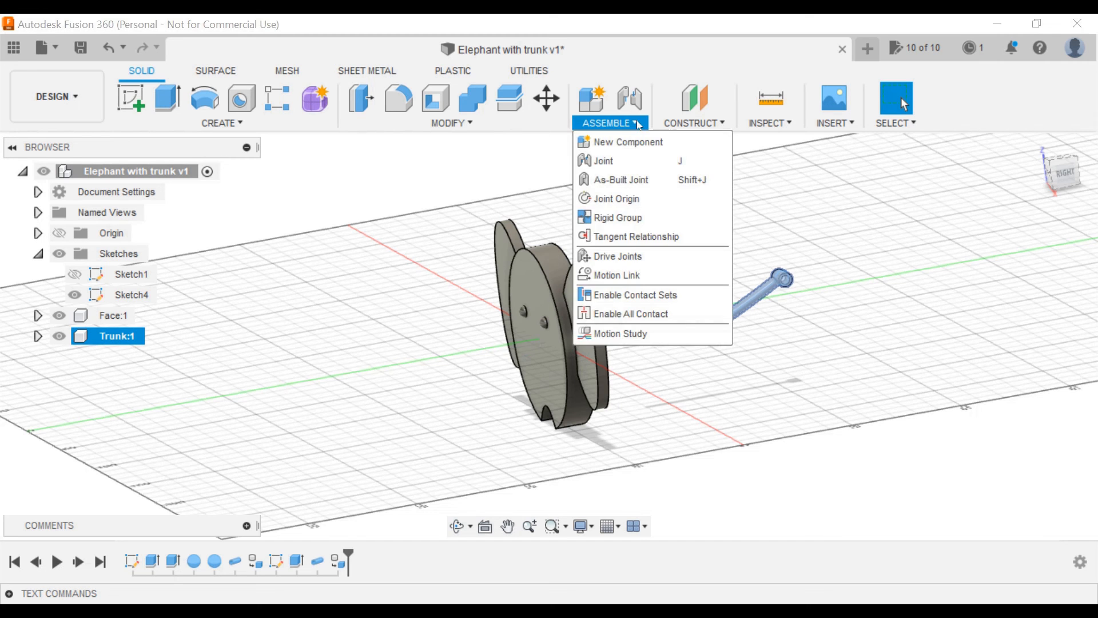
{"action": "left_click", "coordinate": [638, 165]}
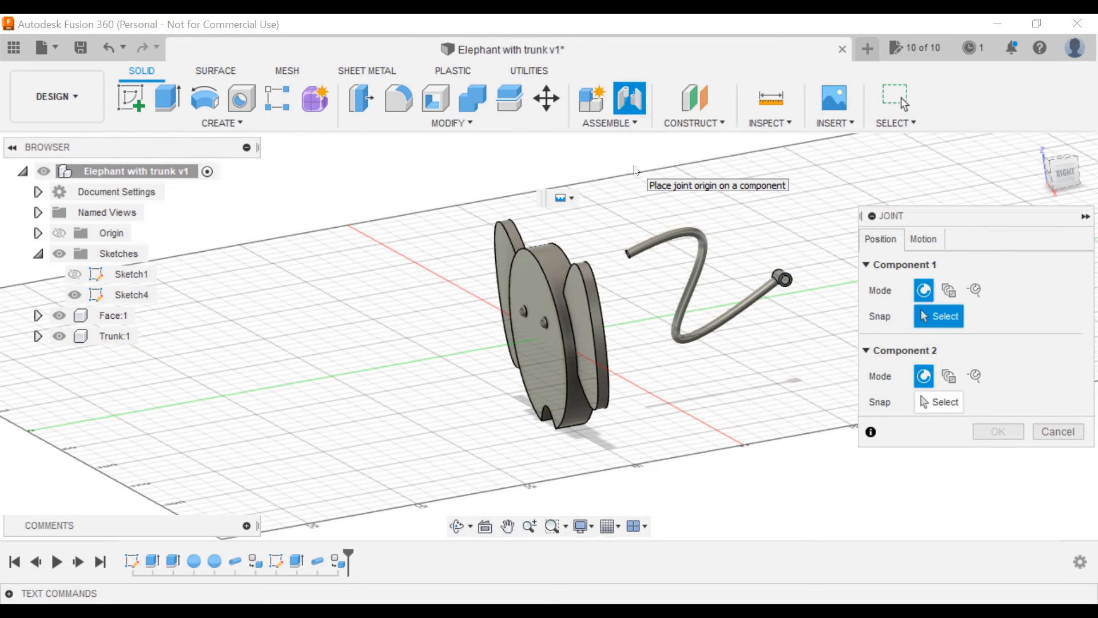
{"action": "left_click", "coordinate": [939, 402]}
{"action": "left_click", "coordinate": [457, 527]}
{"action": "left_click_drag", "start_coordinate": [449, 447], "coordinate": [512, 439]}
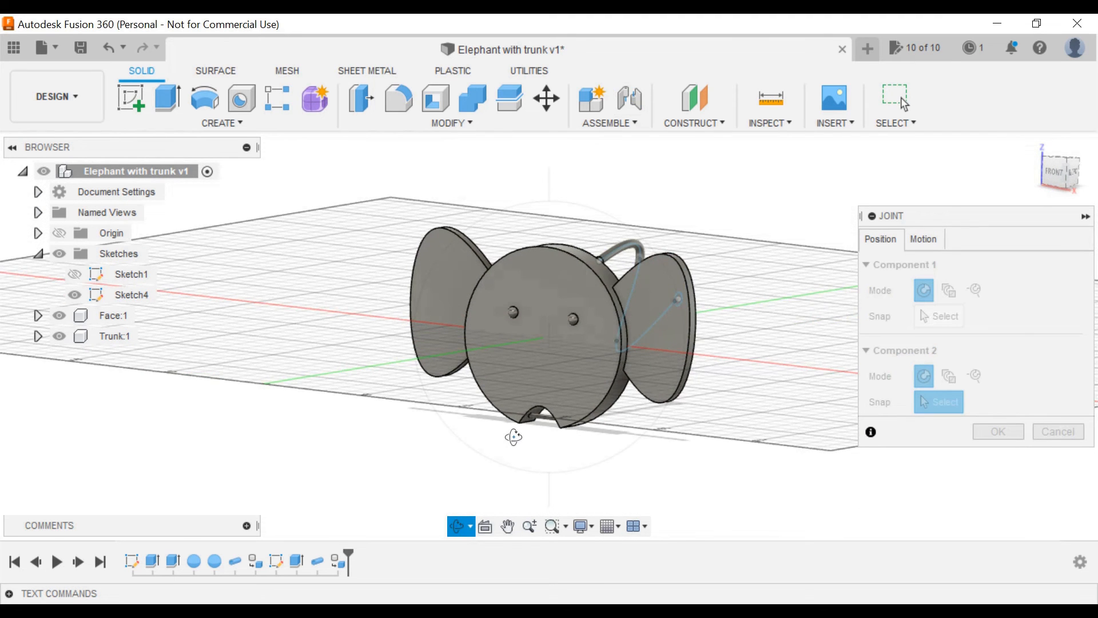
{"action": "key", "text": "Escape"}
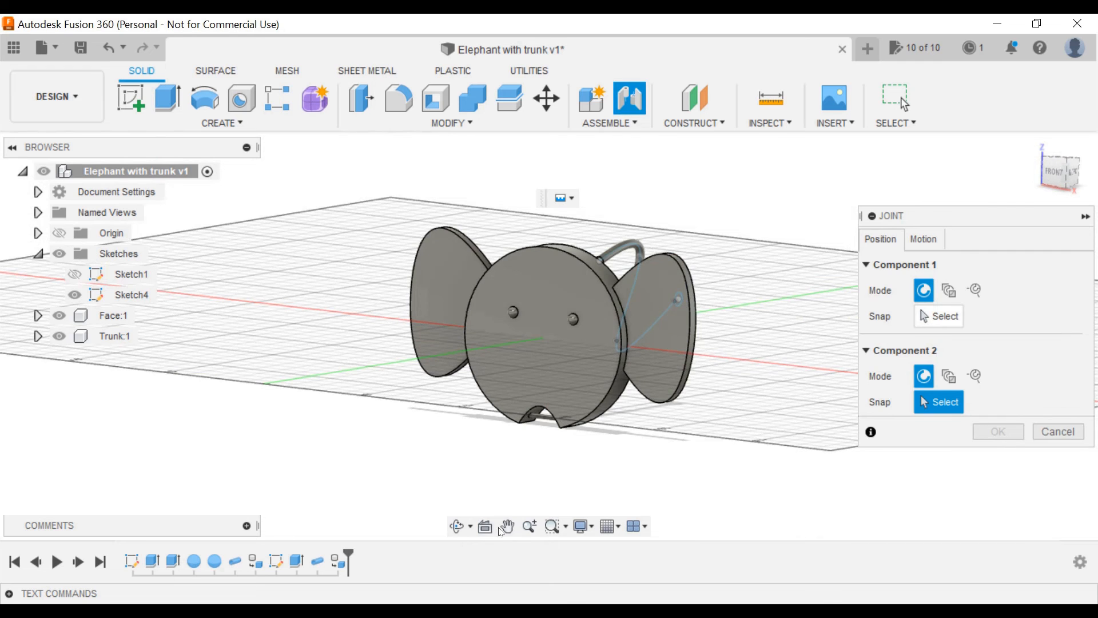
{"action": "left_click", "coordinate": [553, 531]}
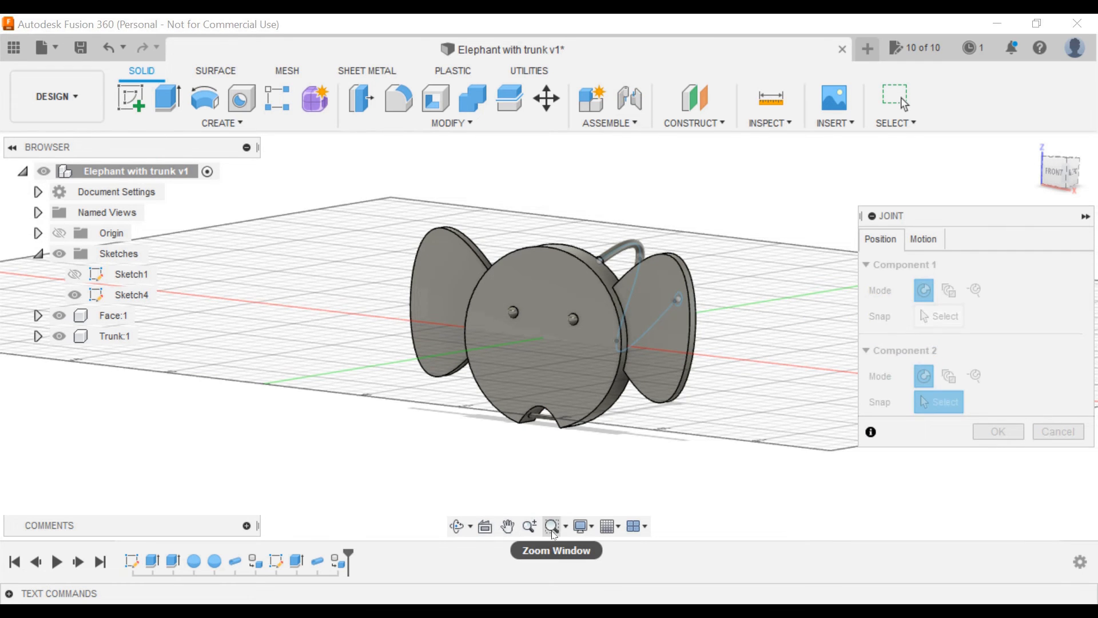
{"action": "left_click", "coordinate": [567, 531]}
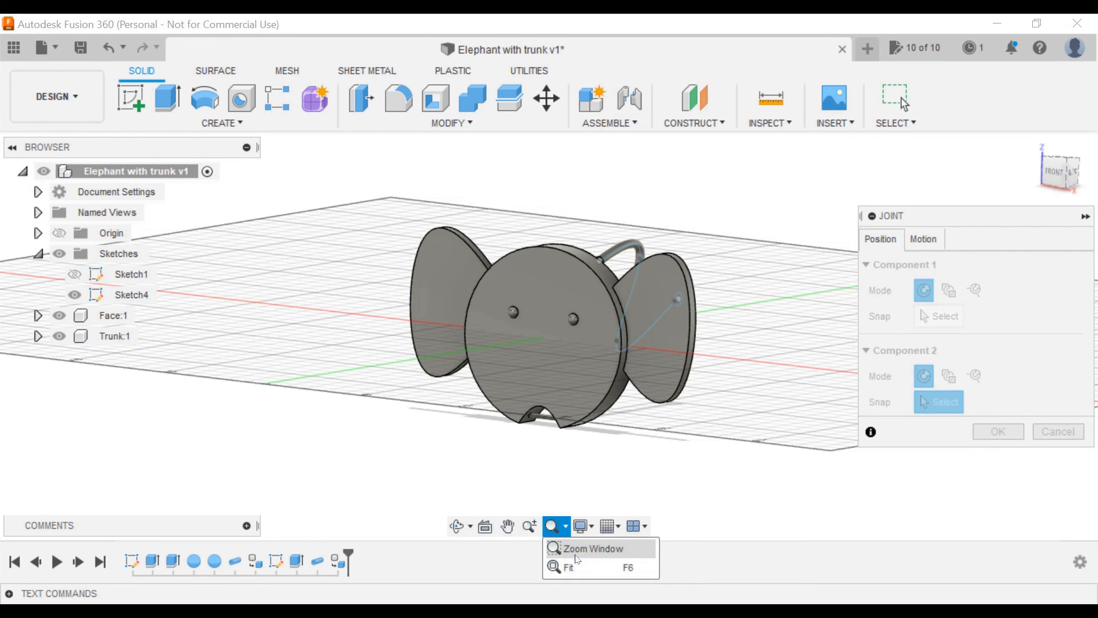
{"action": "left_click", "coordinate": [590, 548]}
{"action": "left_click_drag", "start_coordinate": [512, 404], "coordinate": [610, 458]}
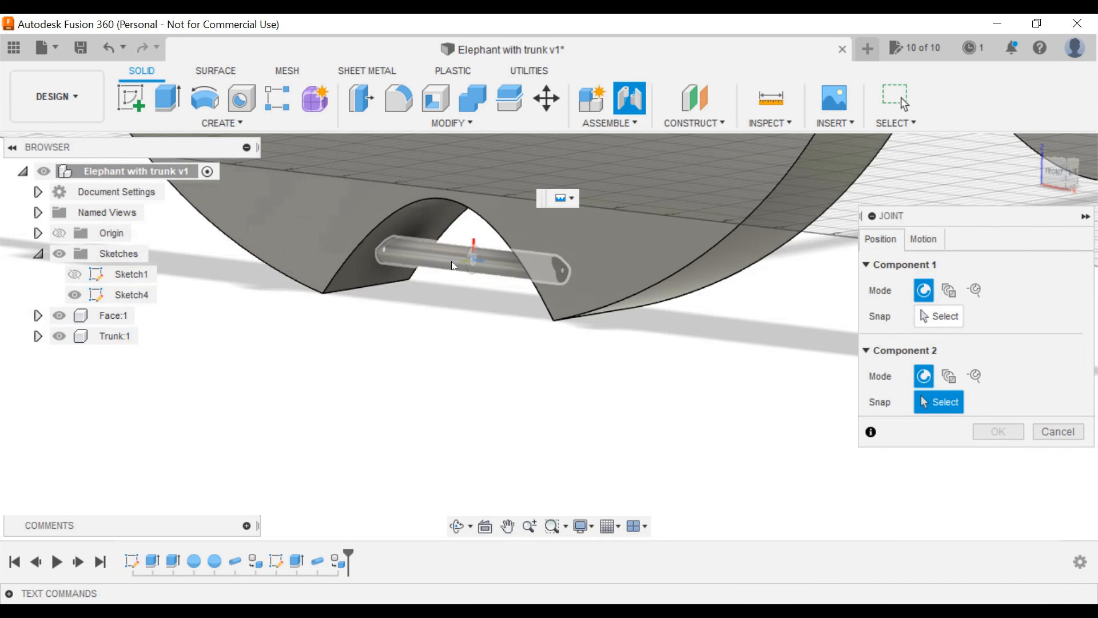
{"action": "left_click", "coordinate": [468, 261]}
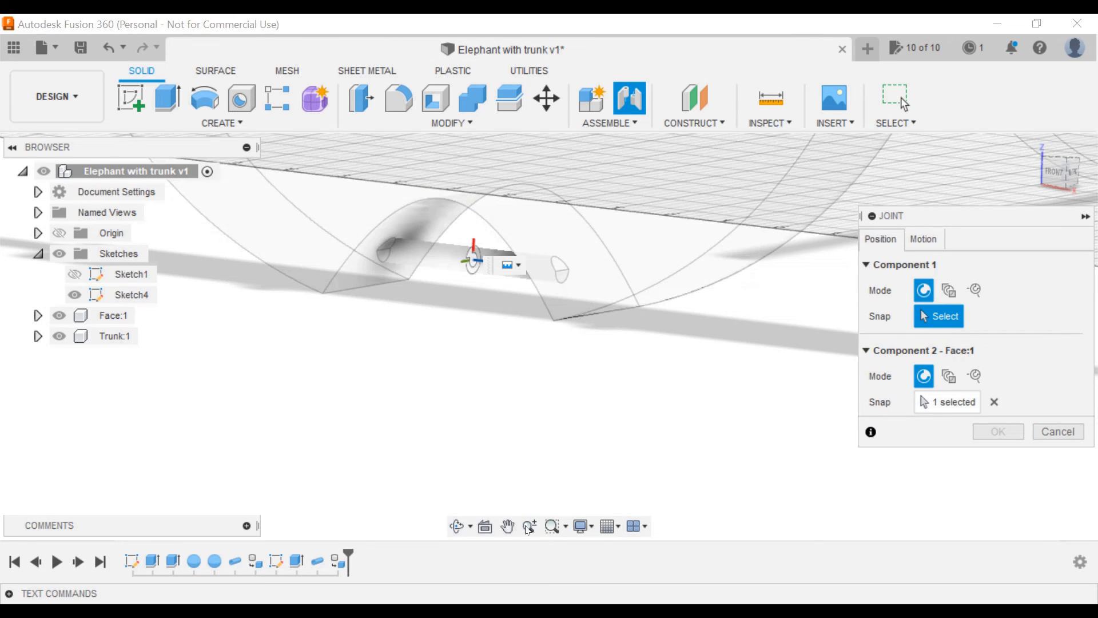
Snap the joint's Component 1 to the middle of the hollow ring at the trunk's end
{"action": "left_click", "coordinate": [508, 526]}
{"action": "left_click_drag", "start_coordinate": [780, 286], "coordinate": [449, 575]}
{"action": "left_click_drag", "start_coordinate": [711, 156], "coordinate": [673, 422]}
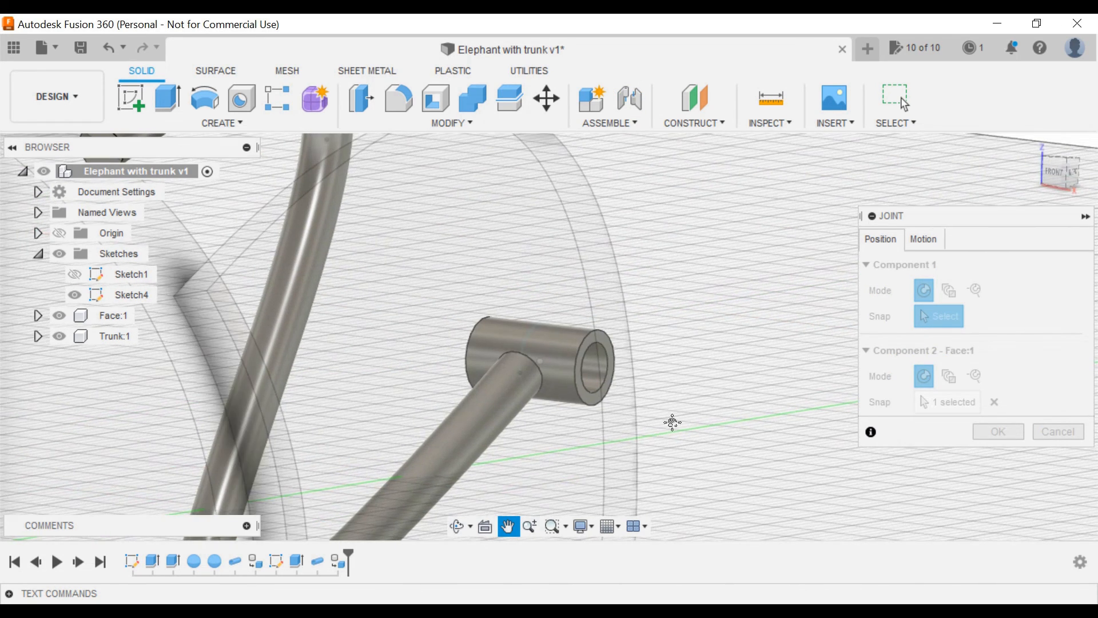
{"action": "left_click", "coordinate": [914, 390]}
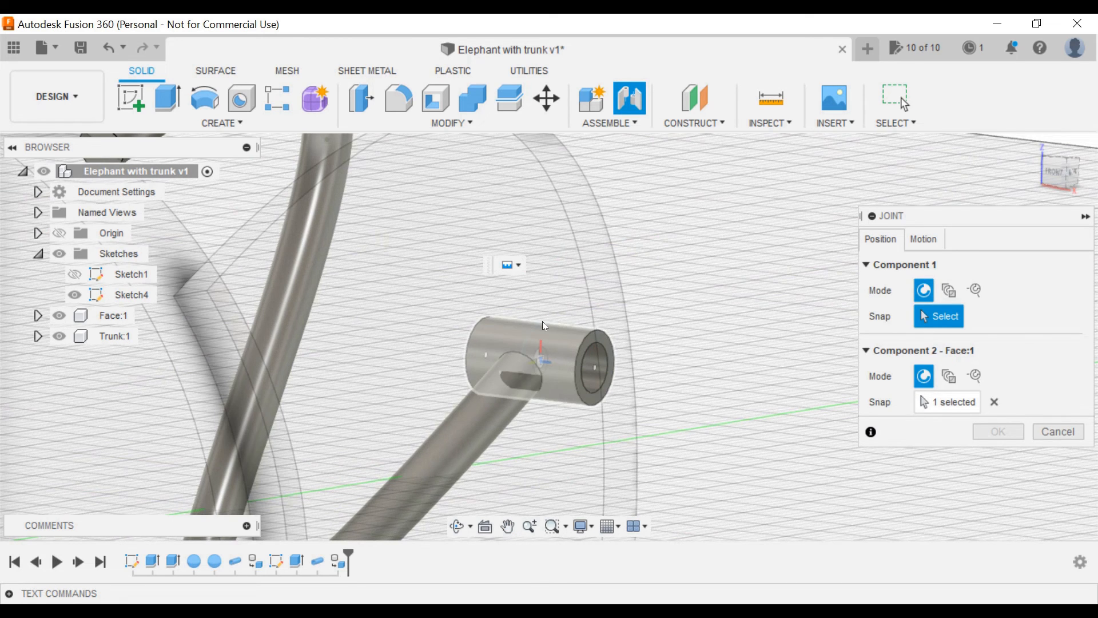
{"action": "left_click", "coordinate": [545, 338]}
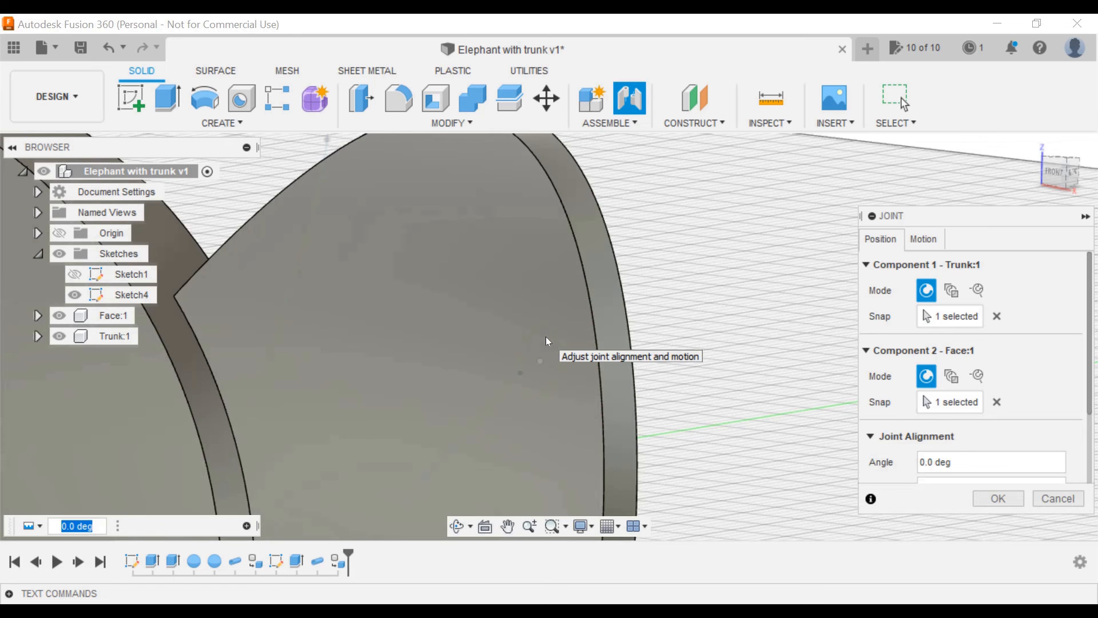
Make the joint revolute about the Z axis, preview its motion and create it
{"action": "left_click", "coordinate": [923, 239]}
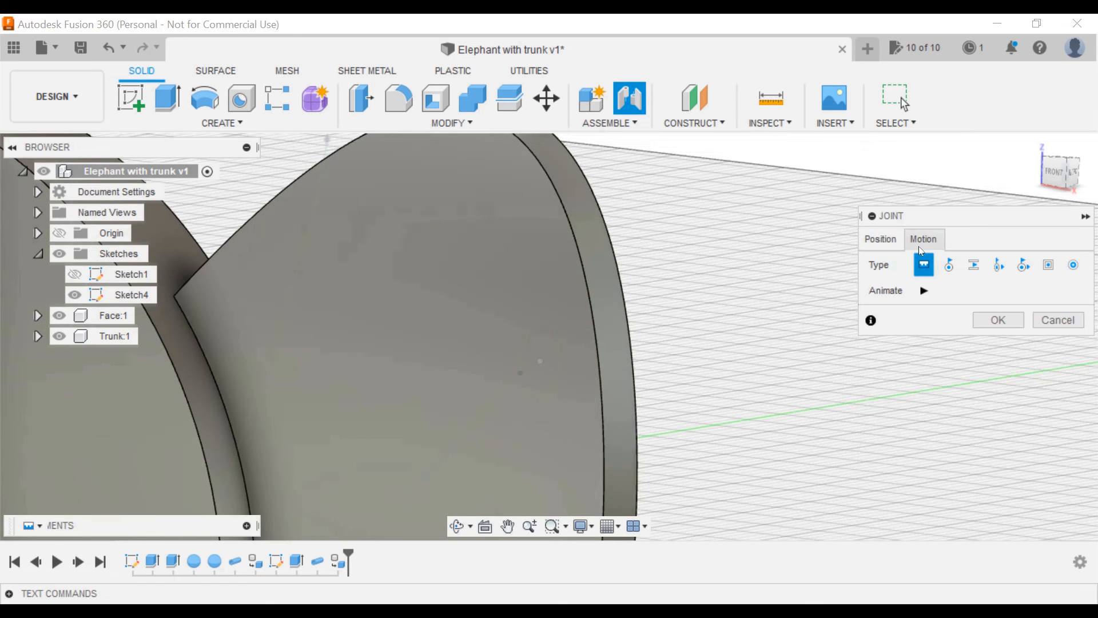
{"action": "left_click", "coordinate": [948, 265]}
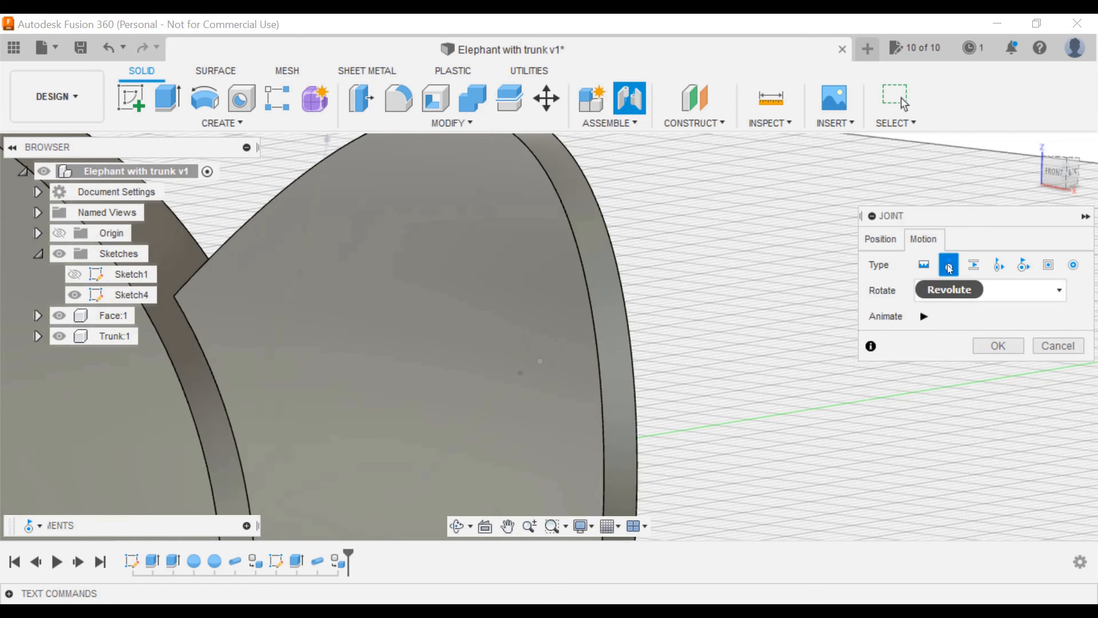
{"action": "left_click", "coordinate": [567, 528]}
{"action": "left_click", "coordinate": [573, 568]}
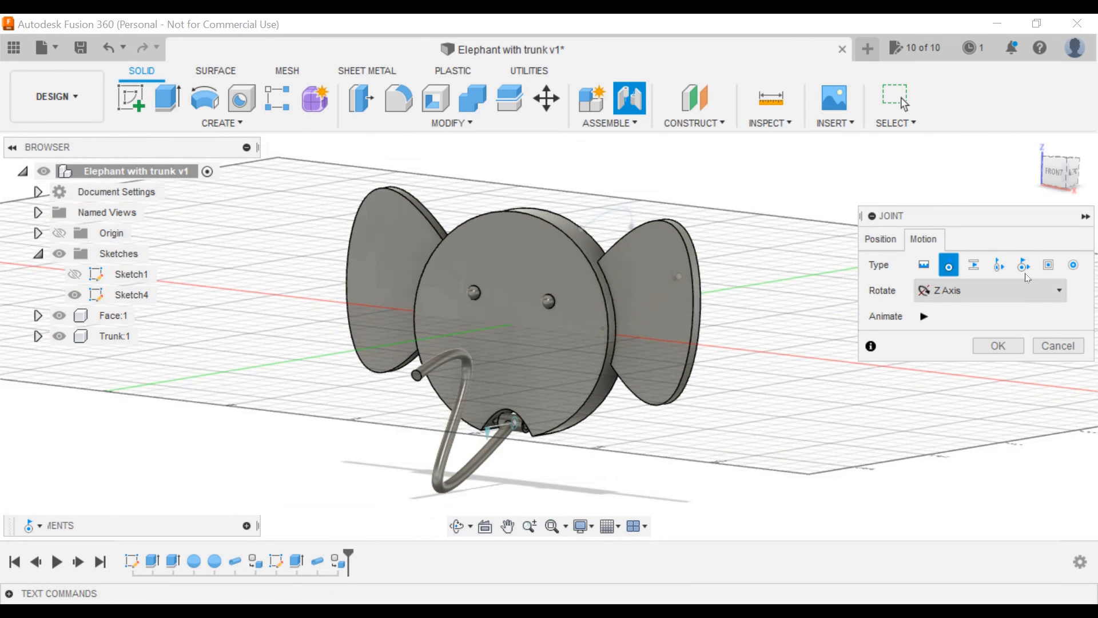
{"action": "left_click", "coordinate": [924, 317]}
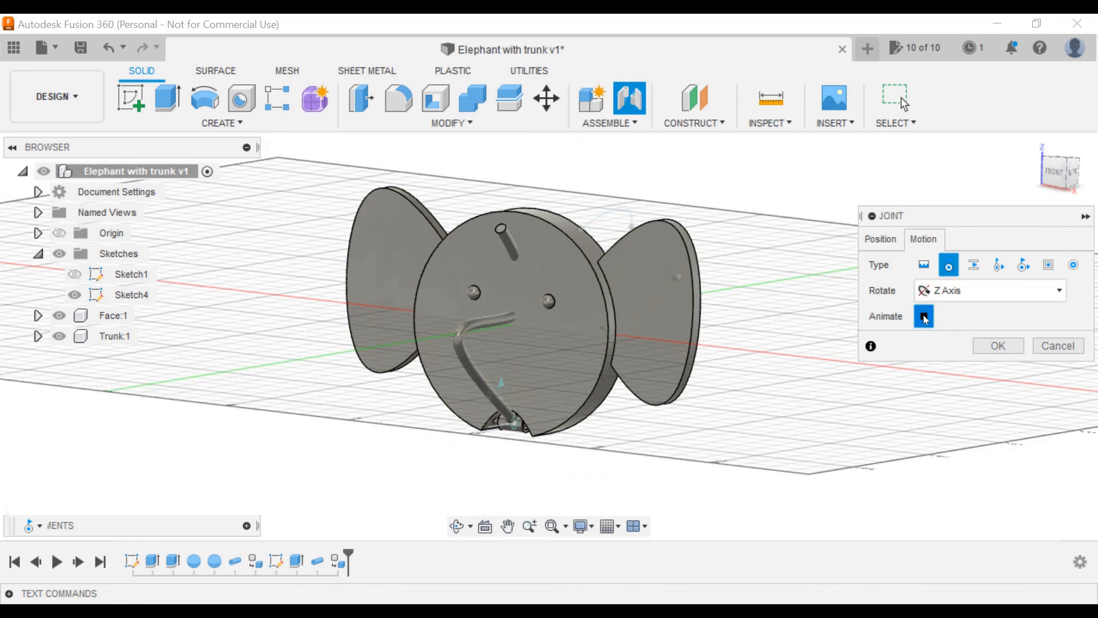
{"action": "left_click", "coordinate": [1000, 348]}
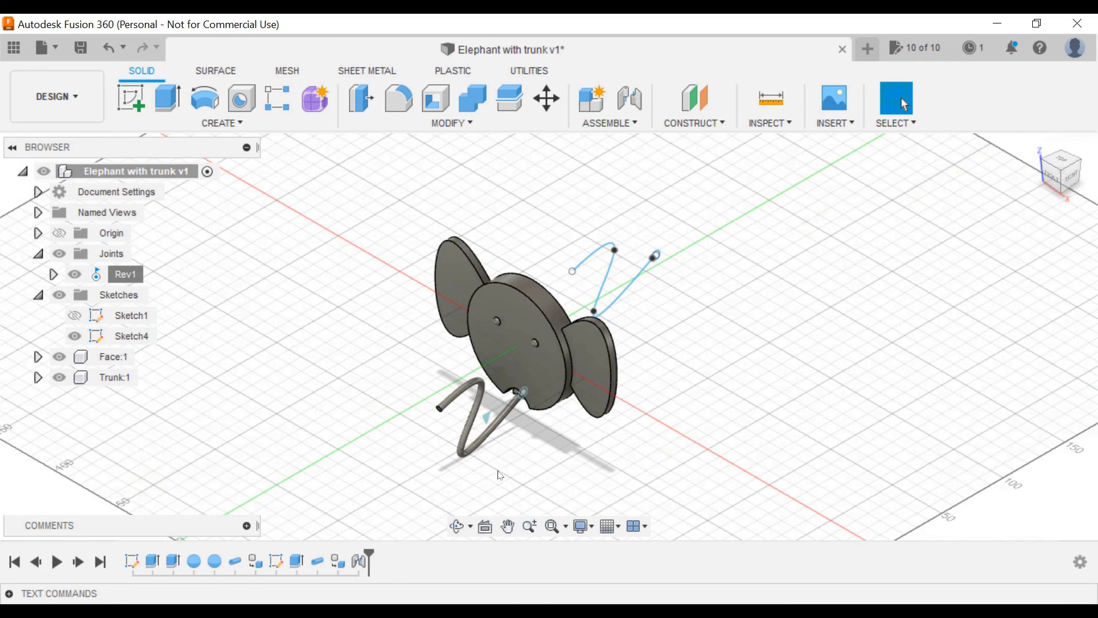
Edit the limits of the trunk's revolute joint and set a rest position of 45 degrees
{"action": "left_click", "coordinate": [124, 275]}
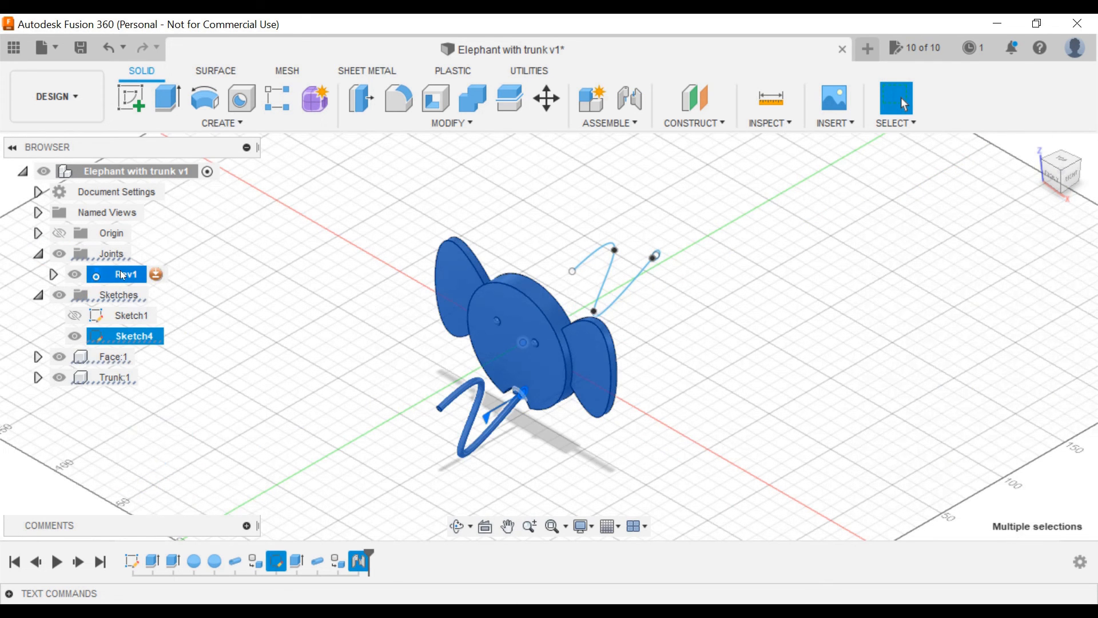
{"action": "right_click", "coordinate": [123, 276]}
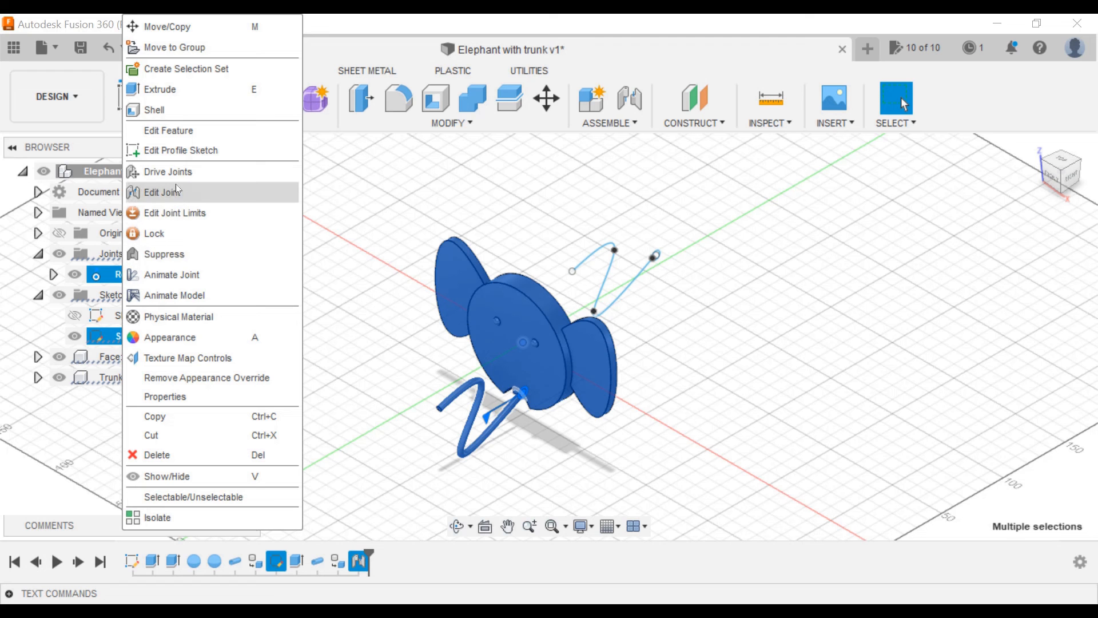
{"action": "left_click", "coordinate": [177, 212]}
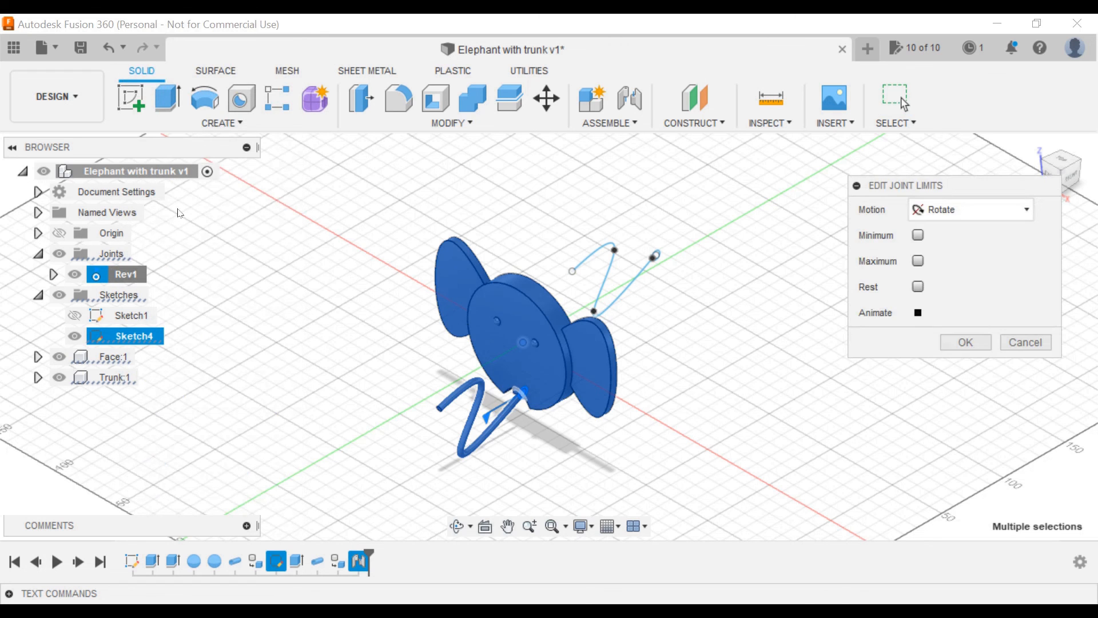
{"action": "left_click", "coordinate": [918, 286]}
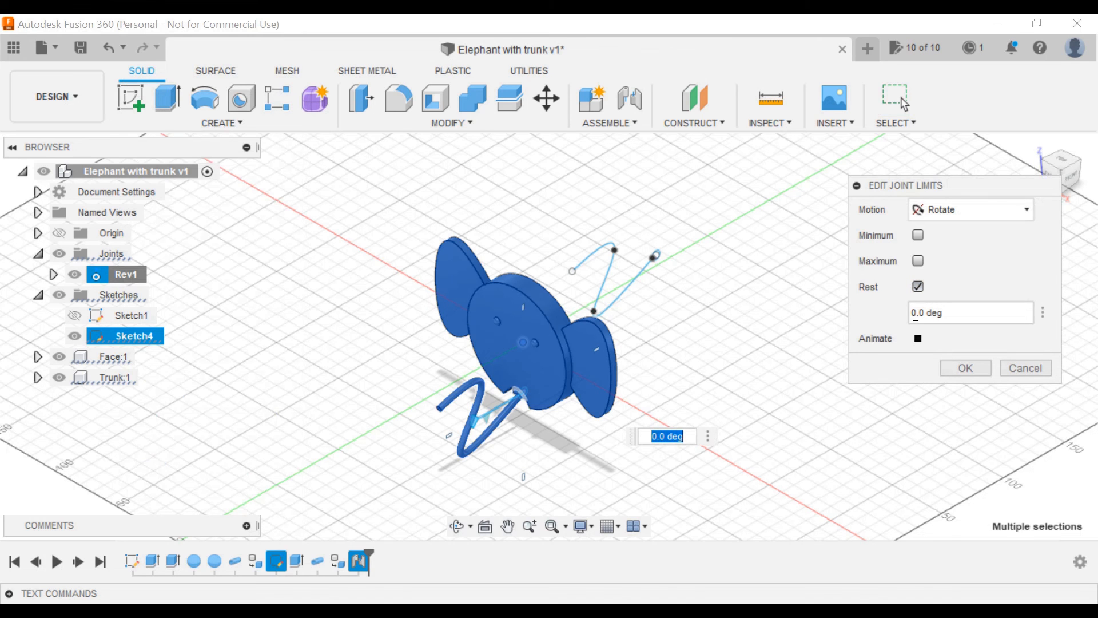
{"action": "left_click", "coordinate": [916, 314]}
{"action": "type", "text": "45"}
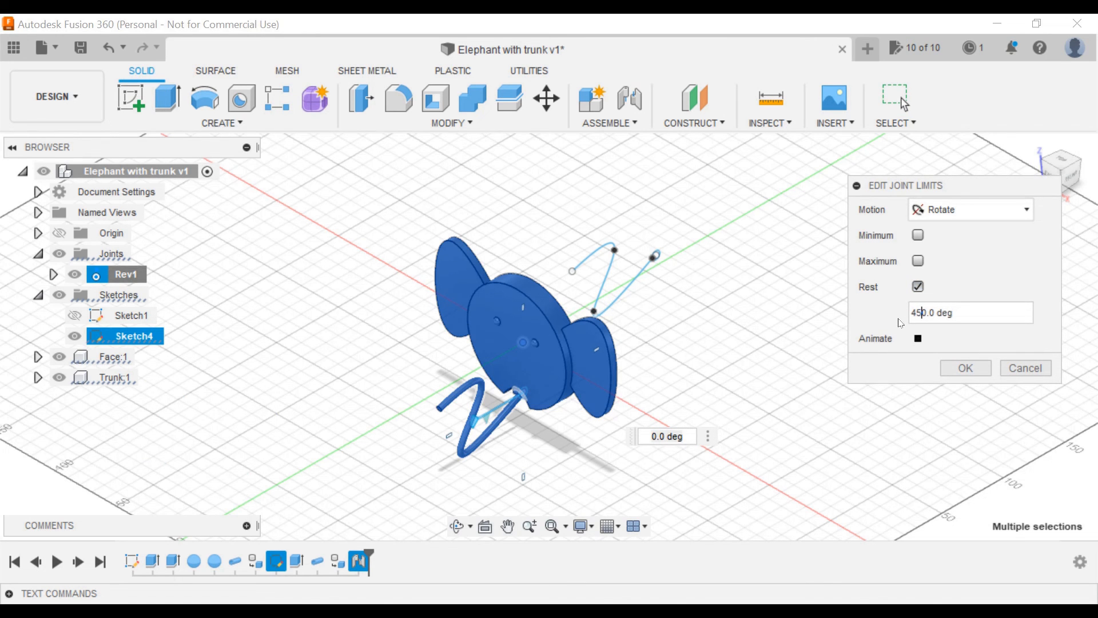
{"action": "key", "text": "Delete"}
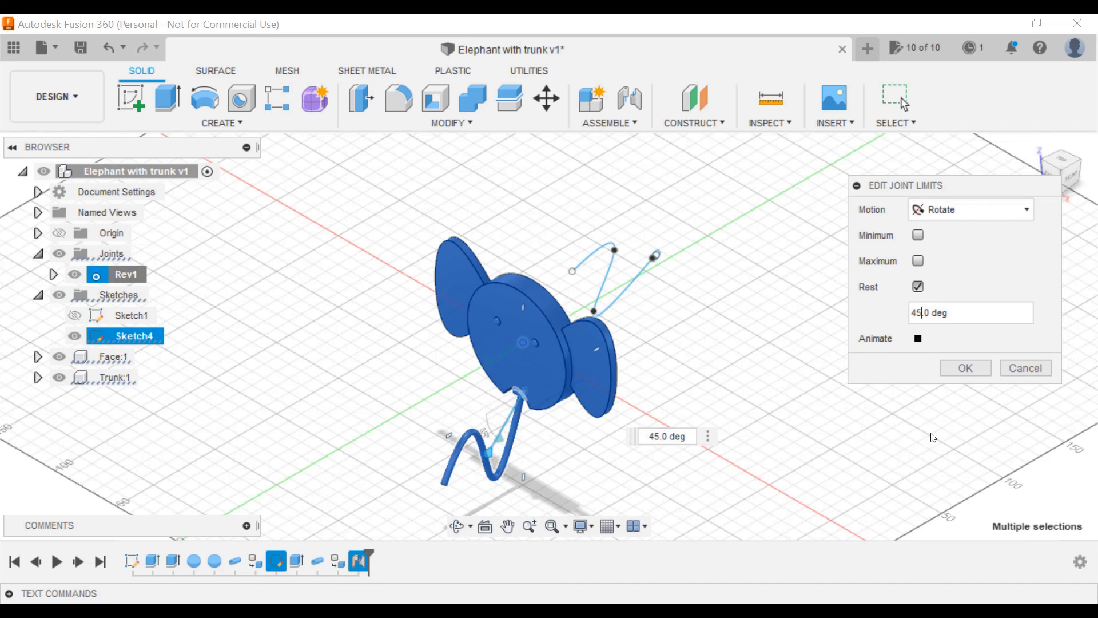
{"action": "left_click", "coordinate": [964, 371]}
Limit the joint's rotation to a minimum of 0 and maximum of 90 degrees, preview the motion and apply the limits
{"action": "left_click", "coordinate": [918, 262]}
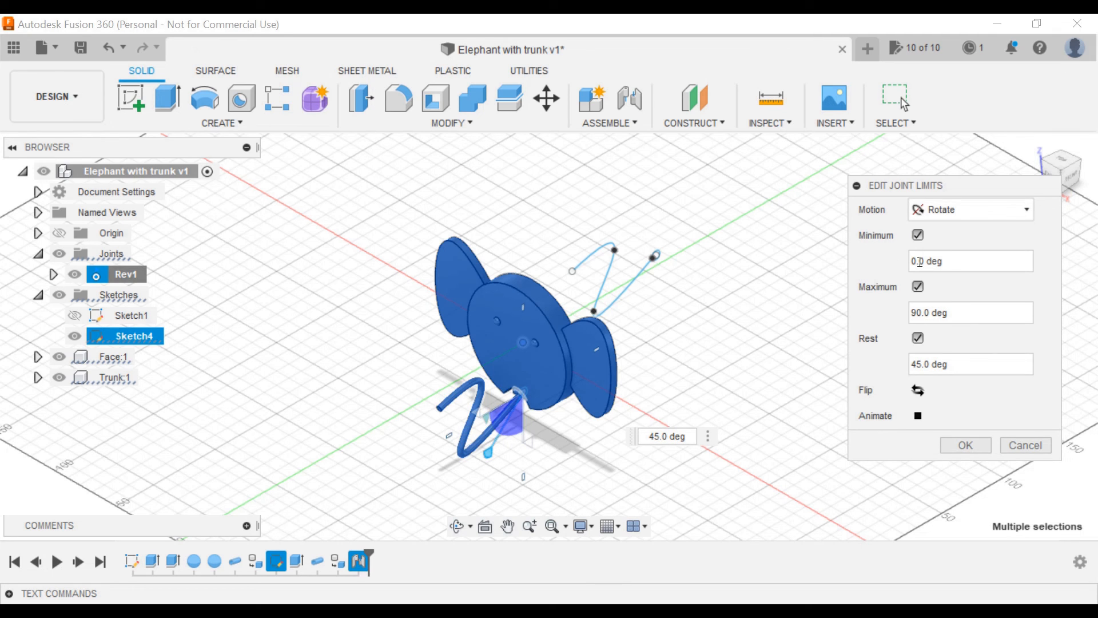
{"action": "left_click", "coordinate": [918, 416]}
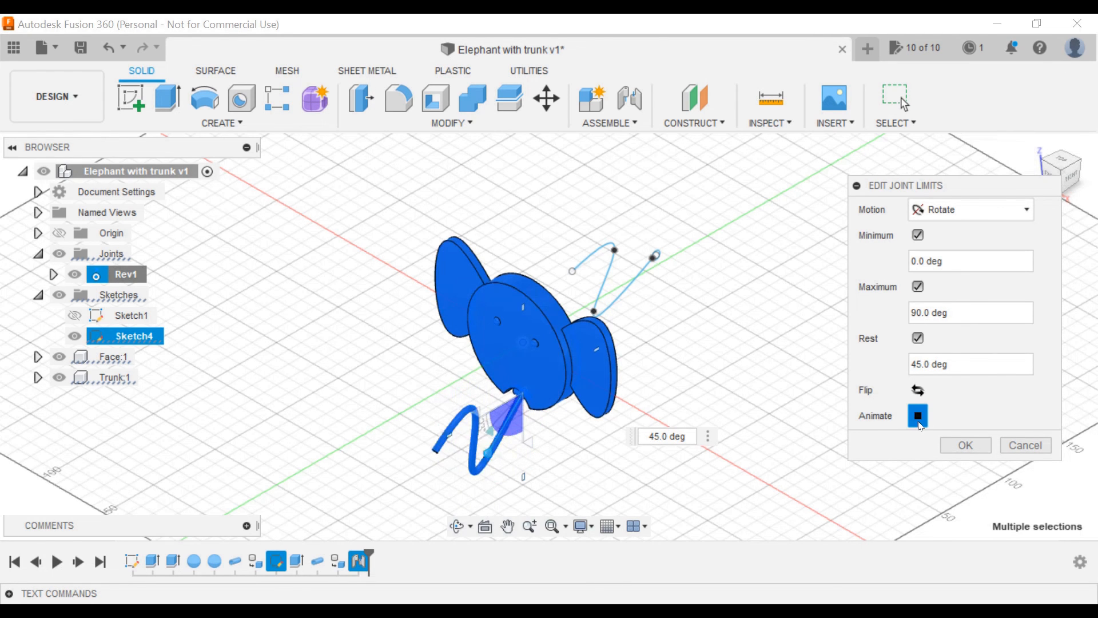
{"action": "left_click", "coordinate": [966, 445]}
{"action": "left_click", "coordinate": [555, 527]}
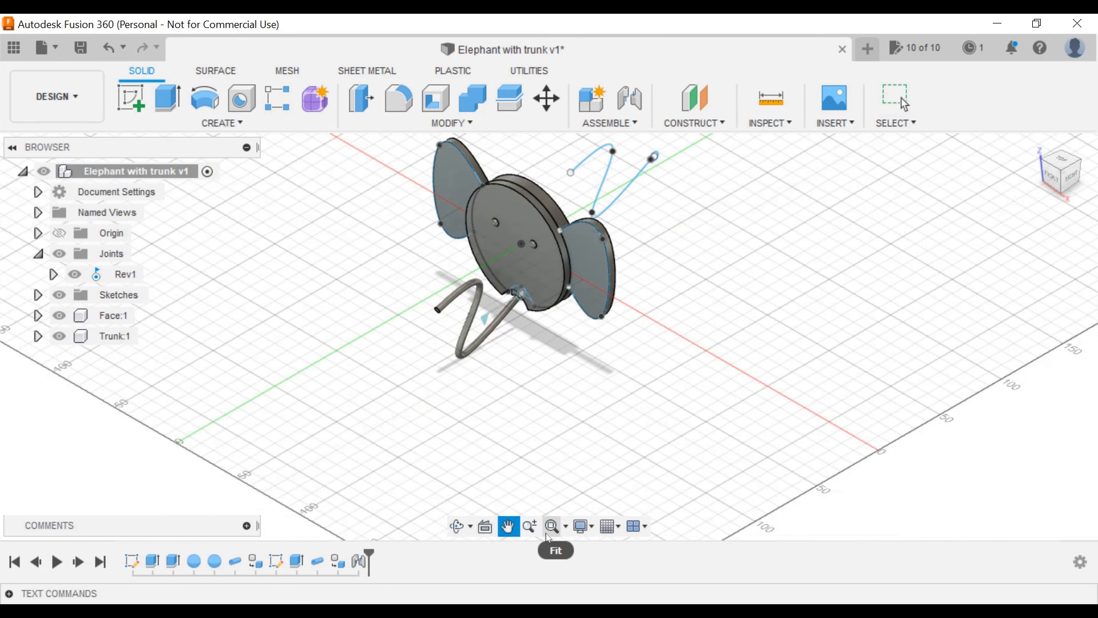
Hide the layout grid beneath the elephant model
{"action": "left_click", "coordinate": [566, 531]}
{"action": "left_click", "coordinate": [569, 546]}
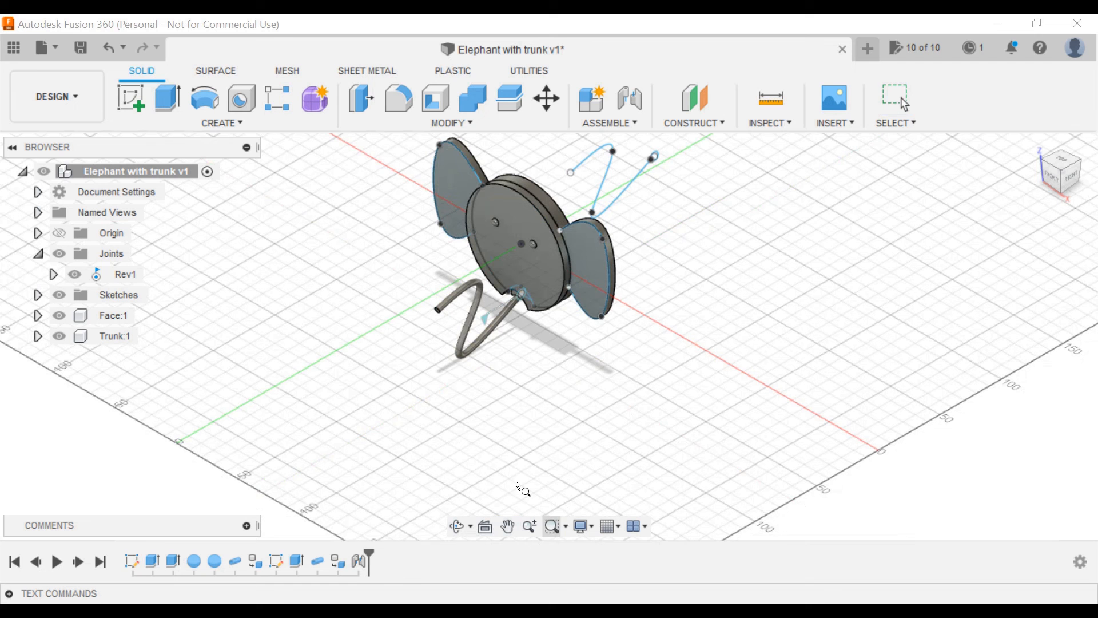
{"action": "left_click_drag", "start_coordinate": [375, 159], "coordinate": [692, 382]}
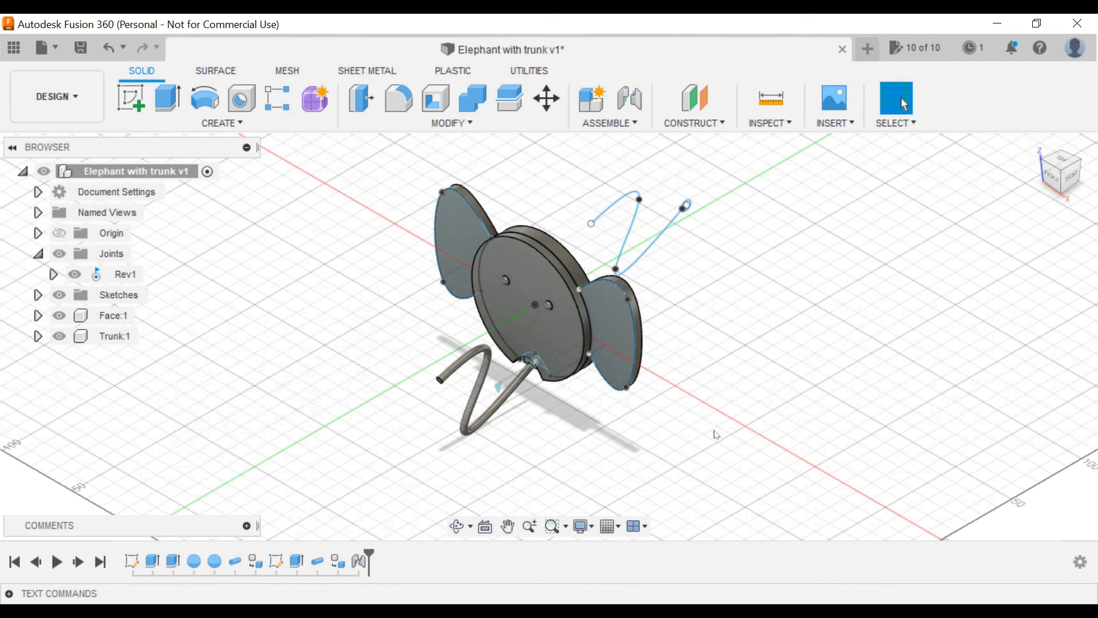
{"action": "left_click", "coordinate": [620, 528]}
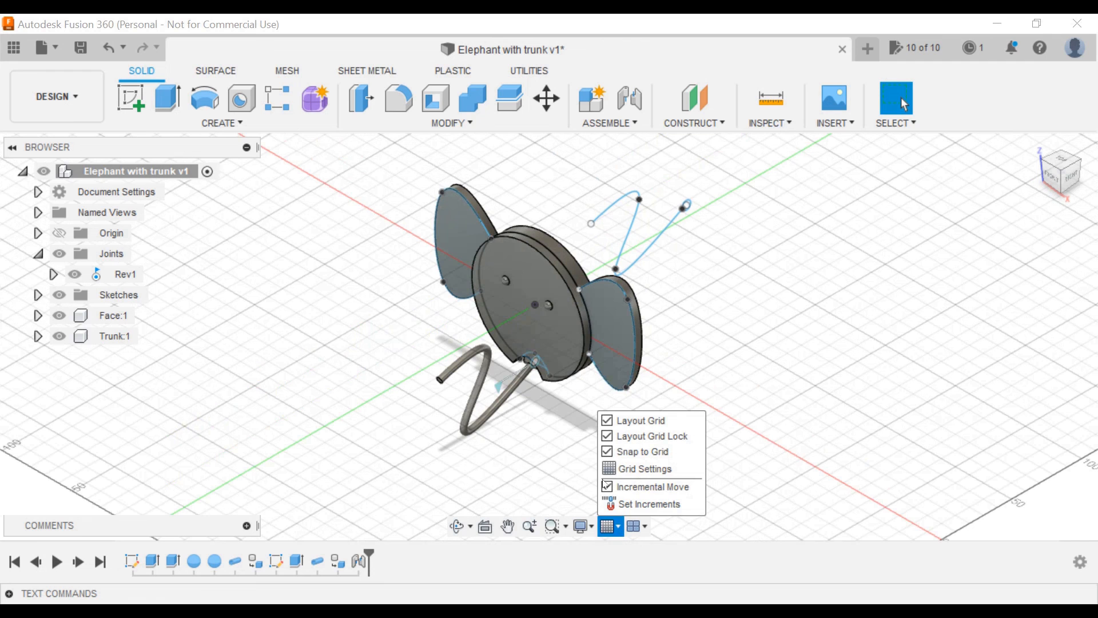
{"action": "left_click", "coordinate": [607, 420]}
{"action": "left_click", "coordinate": [702, 441]}
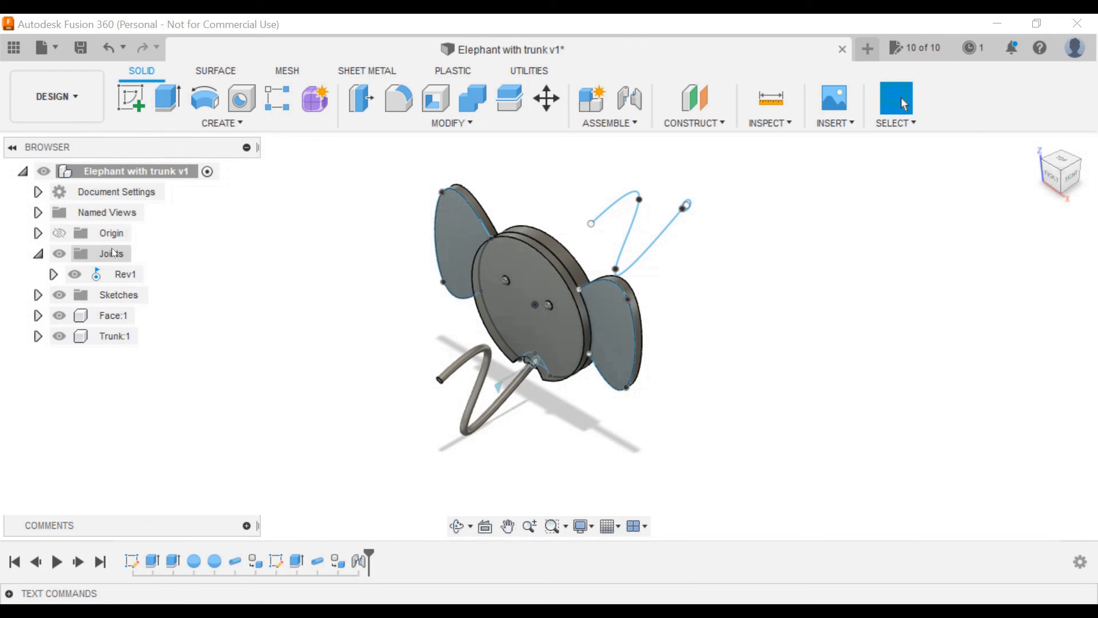
Animate the trunk's revolute joint to check its swing, then stop the animation
{"action": "left_click", "coordinate": [96, 277]}
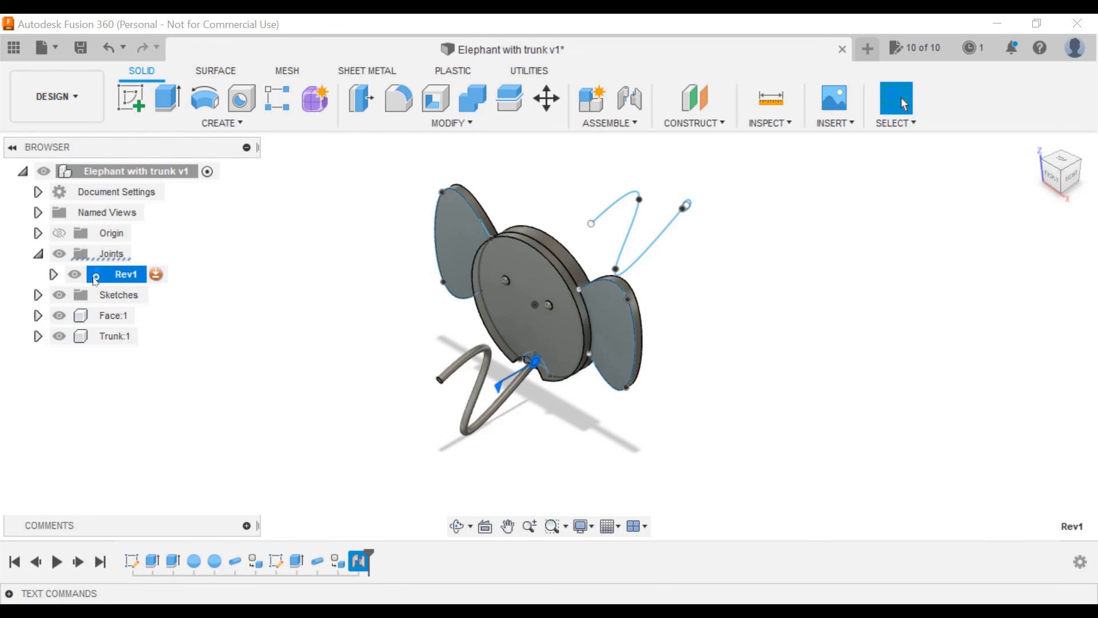
{"action": "right_click", "coordinate": [95, 280]}
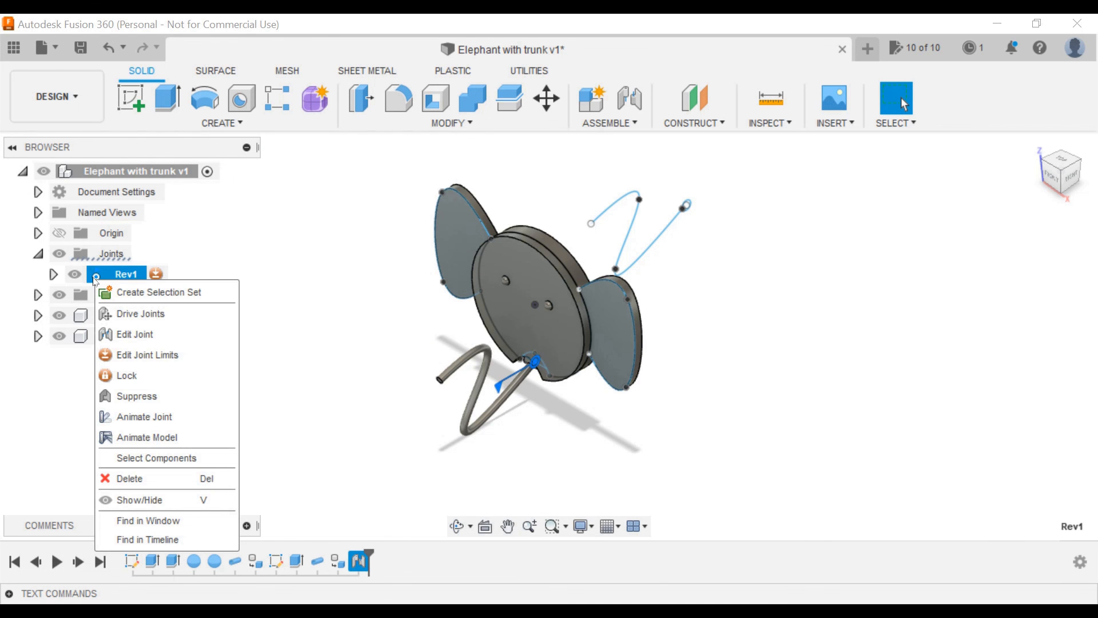
{"action": "left_click", "coordinate": [150, 416]}
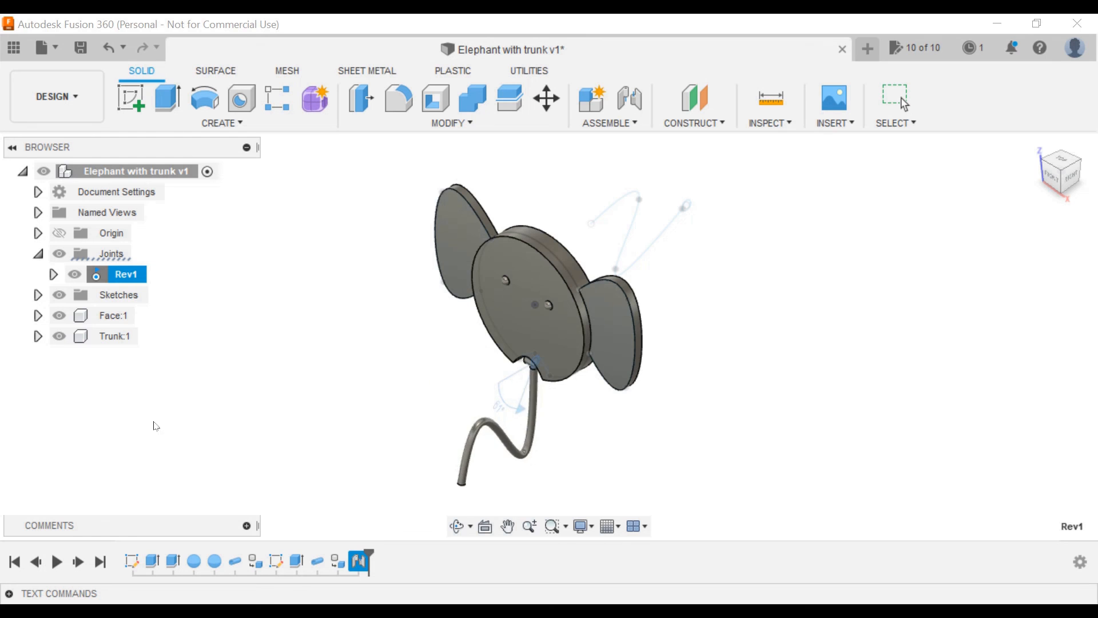
{"action": "key", "text": "Escape"}
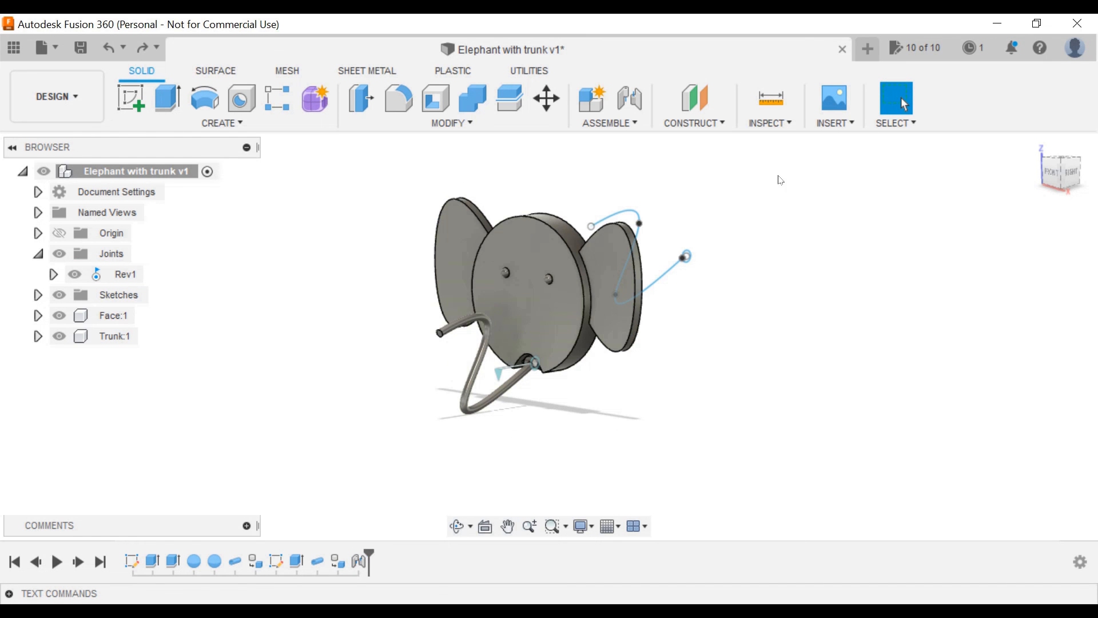
Turn on component color cycling and animate the trunk's revolute joint in the colored view
{"action": "left_click", "coordinate": [782, 123]}
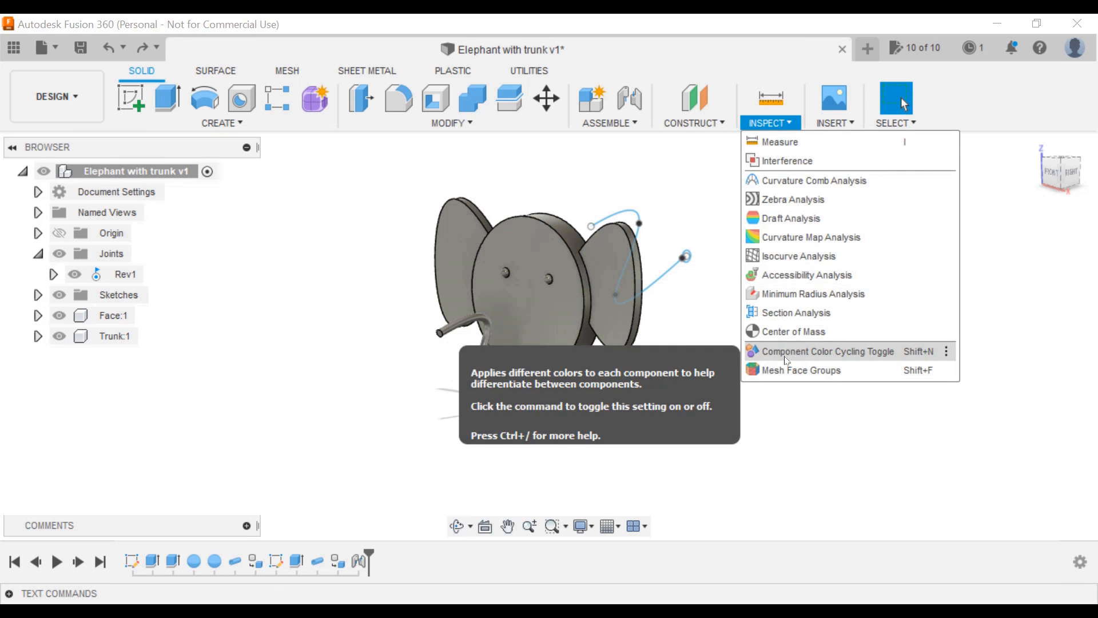
{"action": "left_click", "coordinate": [787, 360]}
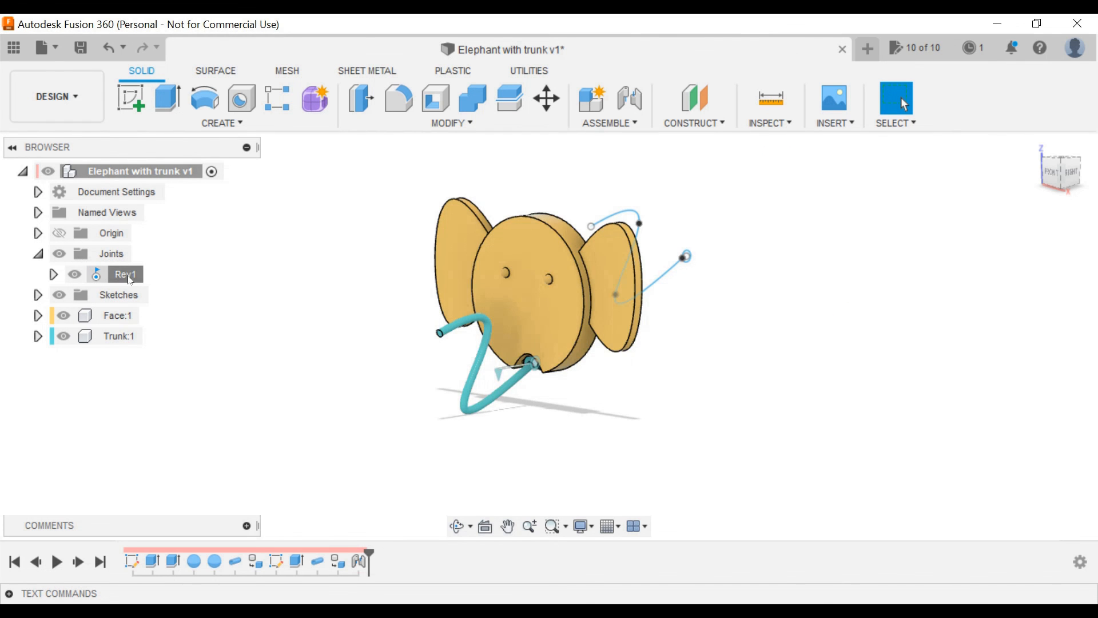
{"action": "right_click", "coordinate": [129, 276]}
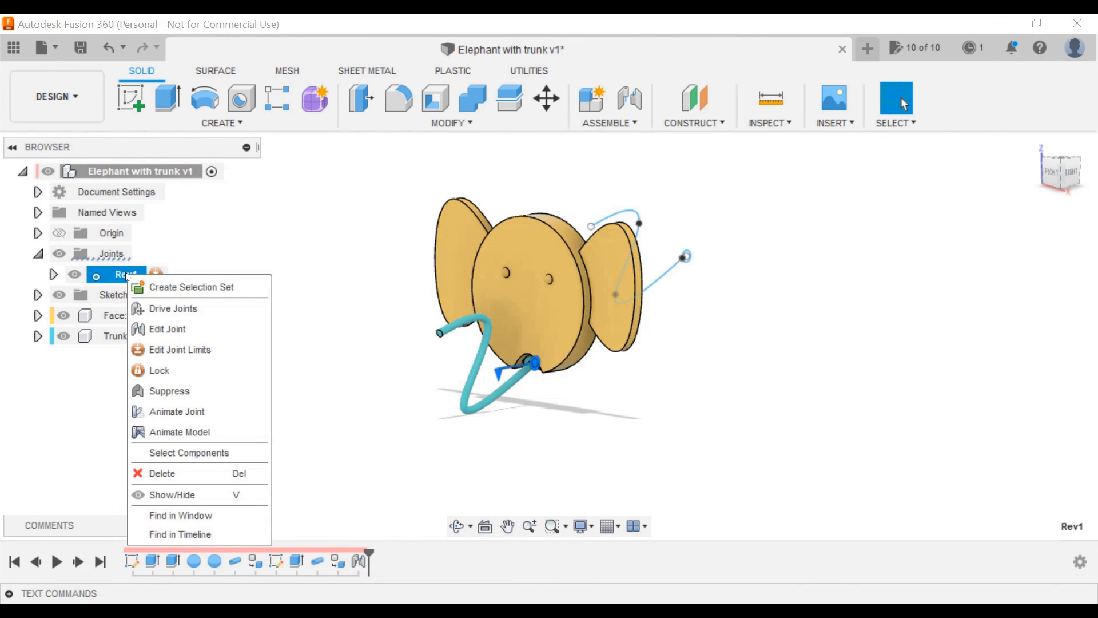
{"action": "left_click", "coordinate": [163, 417]}
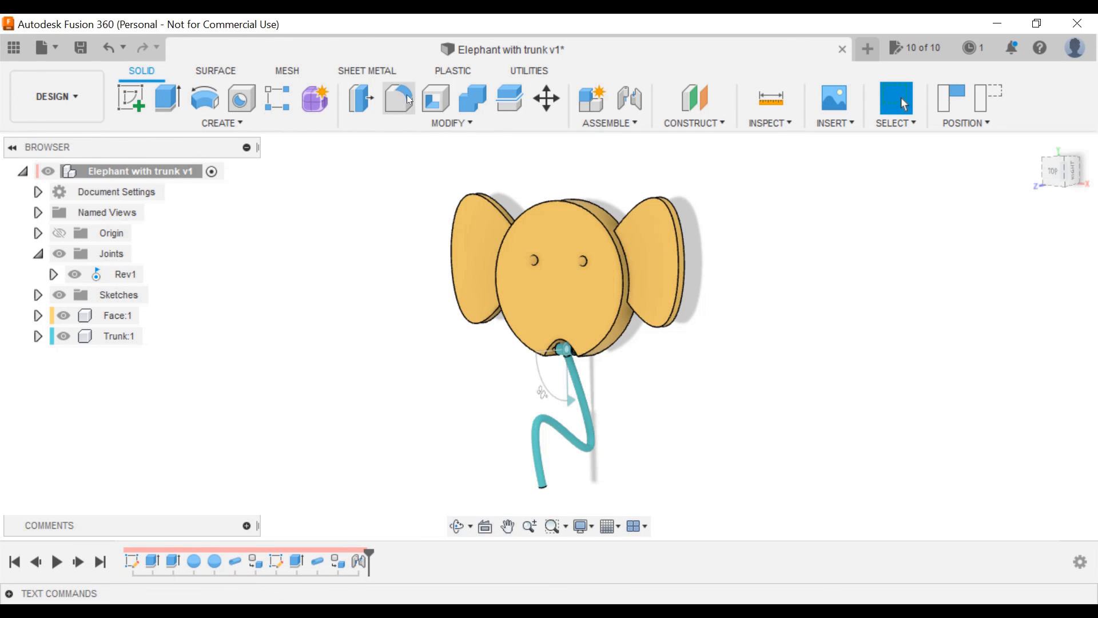
Fillet the outer front edge of the elephant's round face with a 4 mm radius
{"action": "left_click", "coordinate": [410, 100]}
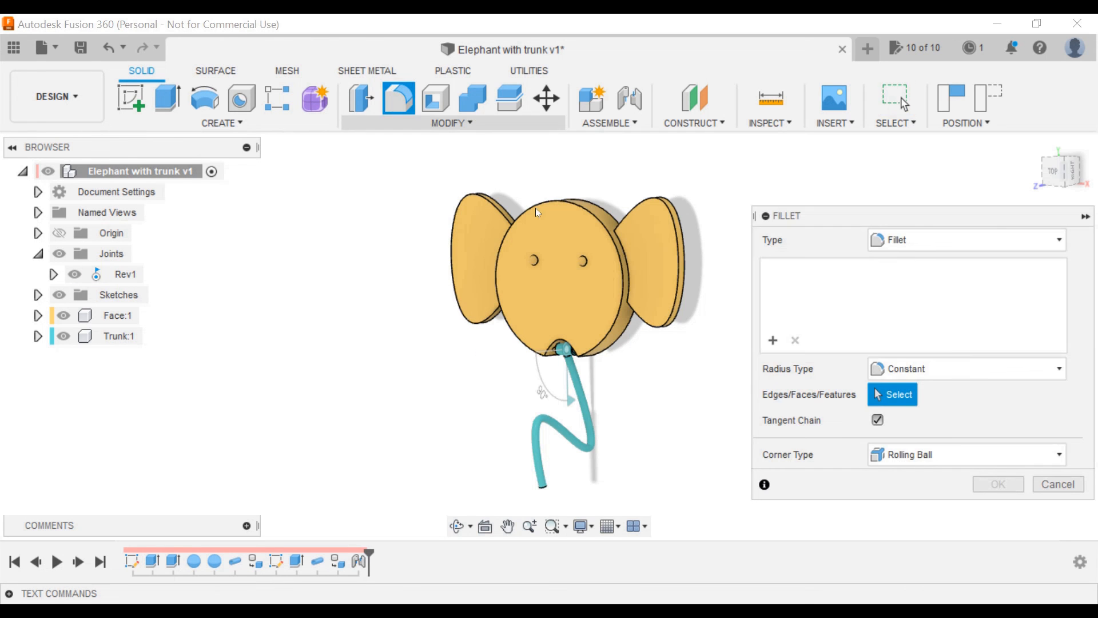
{"action": "left_click", "coordinate": [624, 280]}
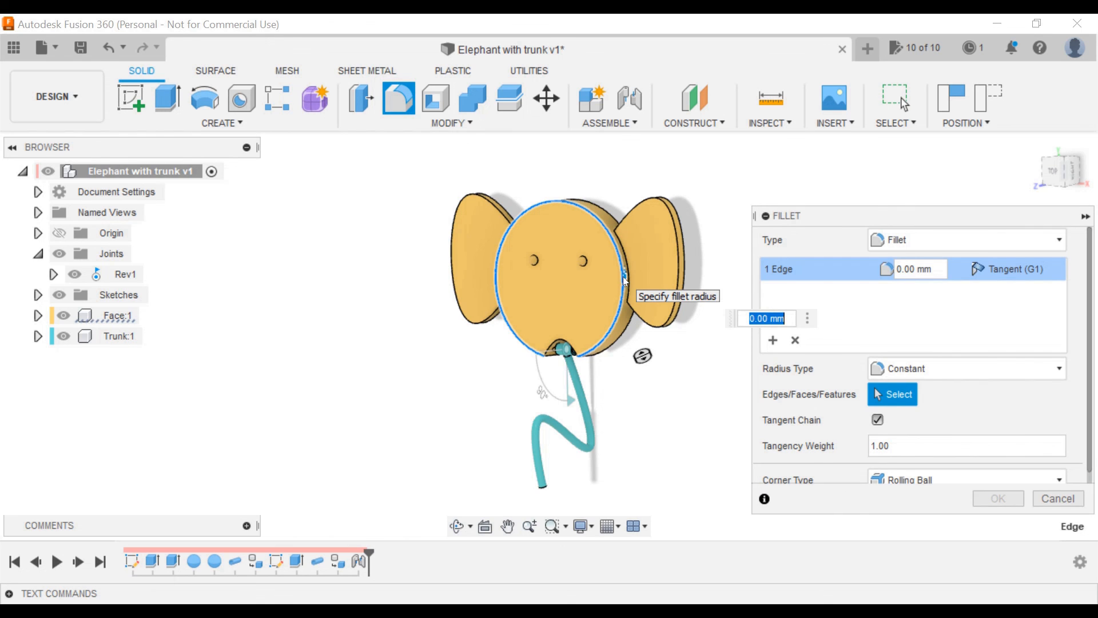
{"action": "type", "text": "4"}
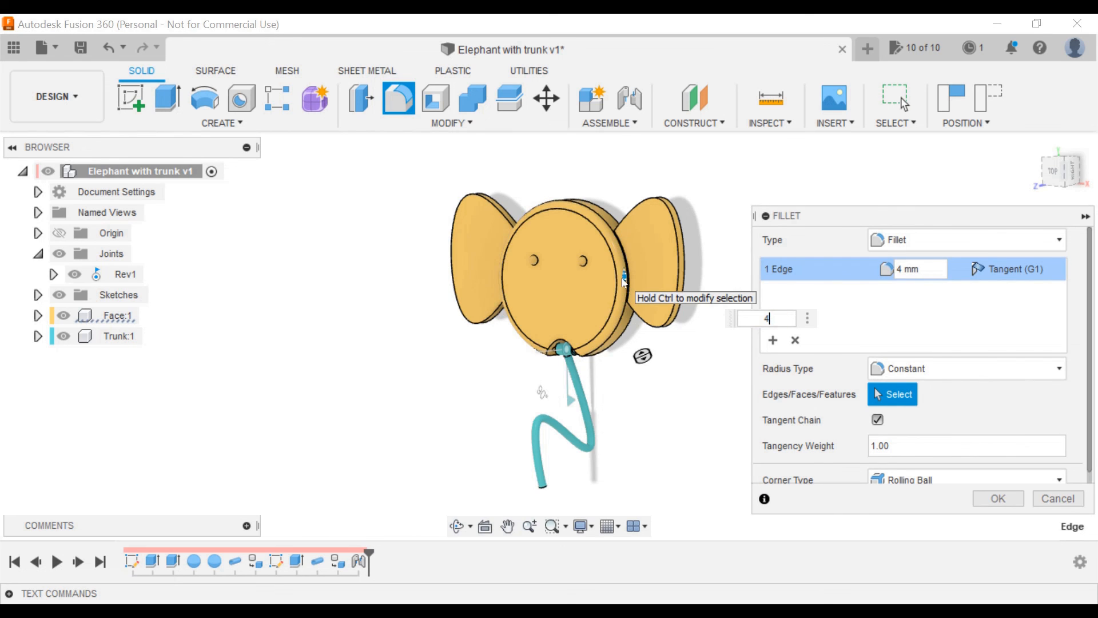
{"action": "left_click", "coordinate": [997, 499]}
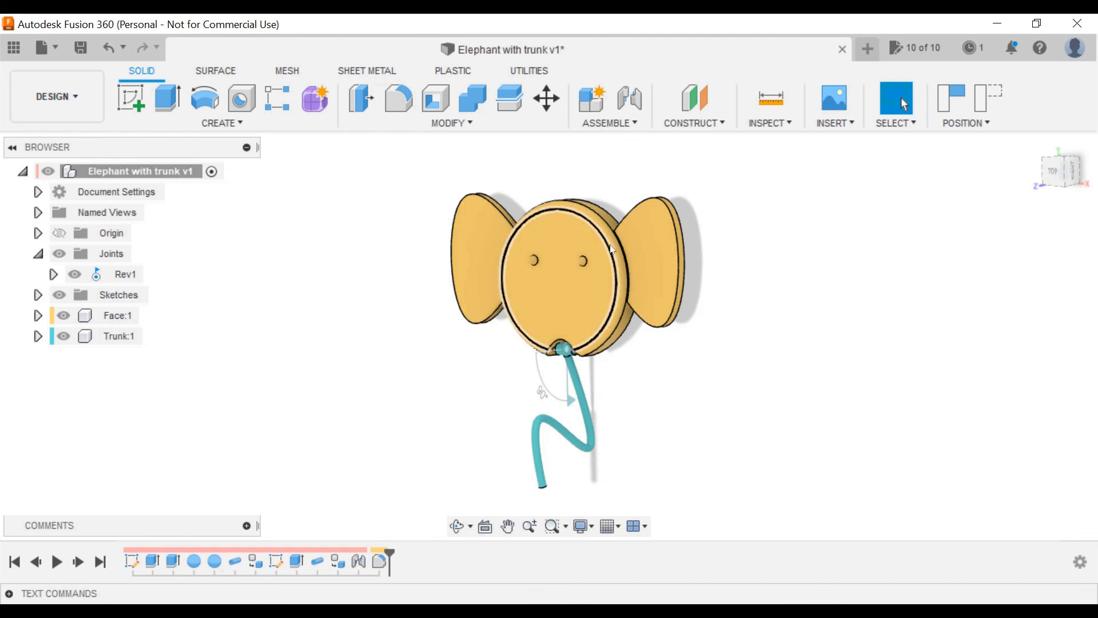
Fillet the front outline edges of both ears with a 2 mm radius
{"action": "left_click", "coordinate": [400, 99]}
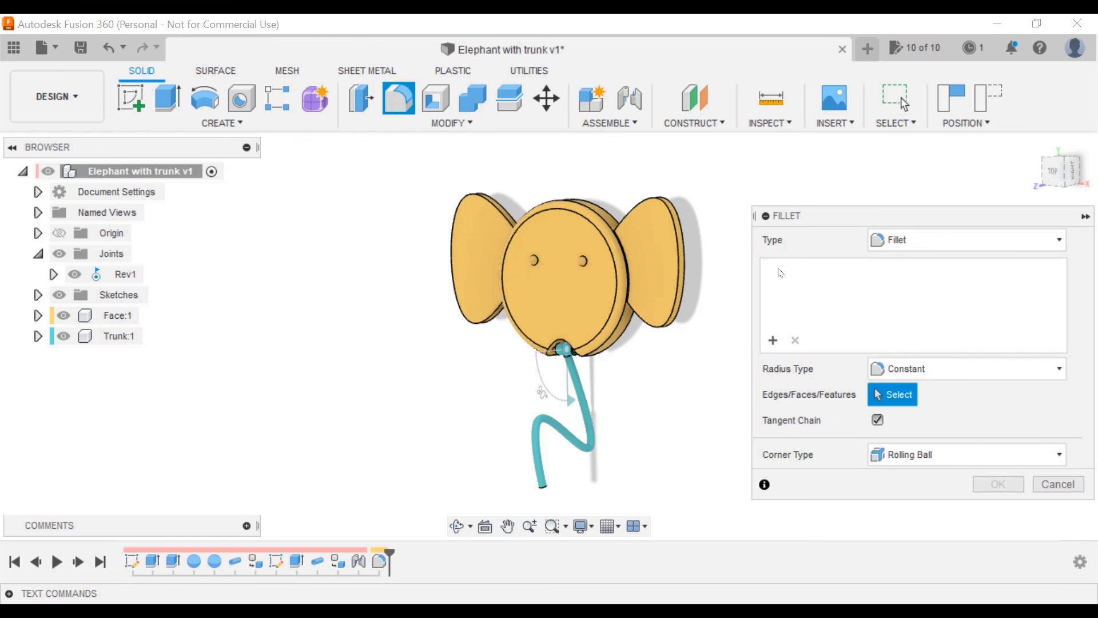
{"action": "left_click", "coordinate": [680, 266]}
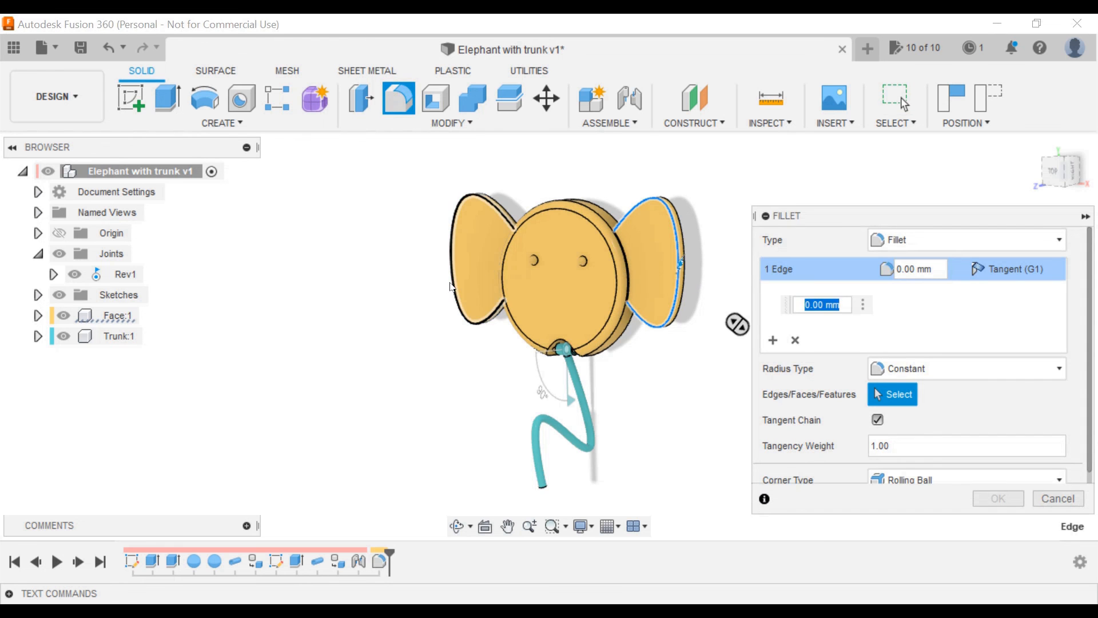
{"action": "left_click", "coordinate": [452, 286]}
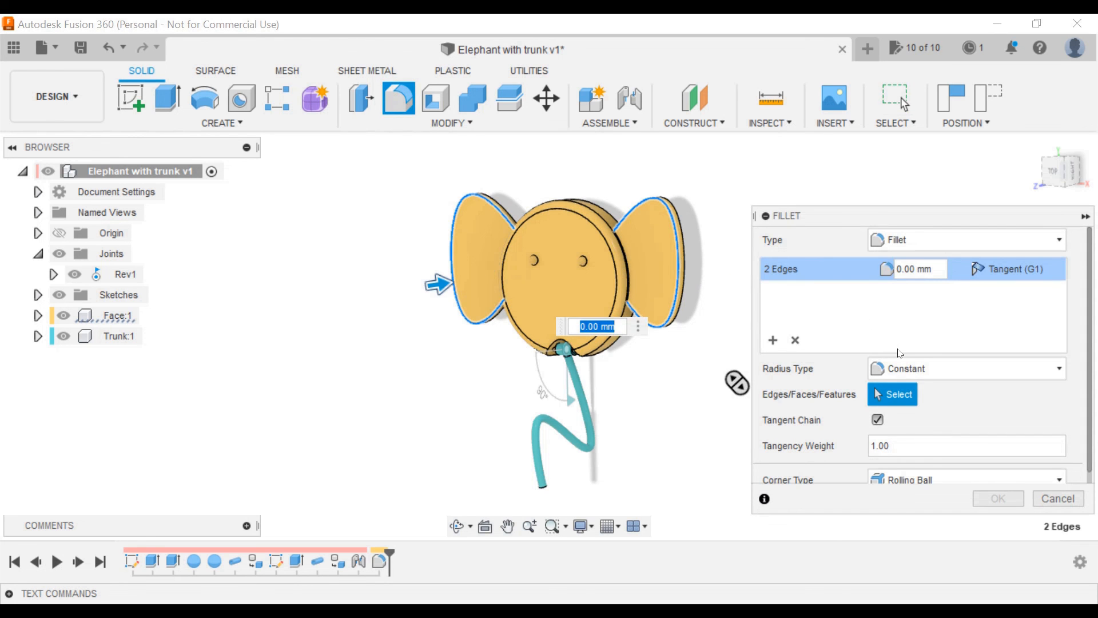
{"action": "type", "text": "2"}
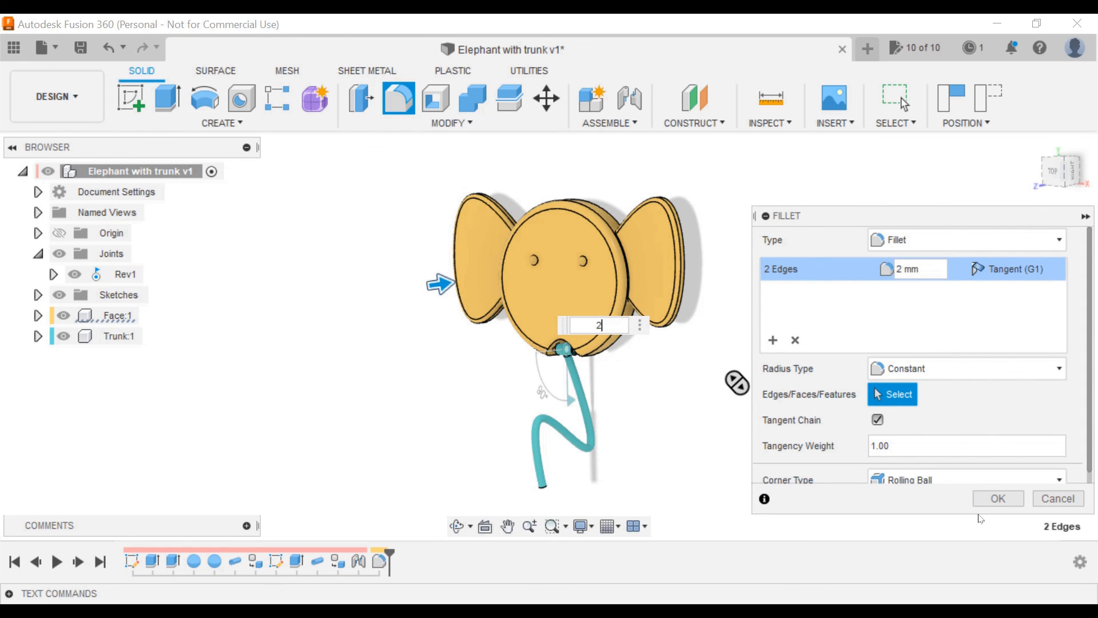
{"action": "left_click", "coordinate": [997, 498]}
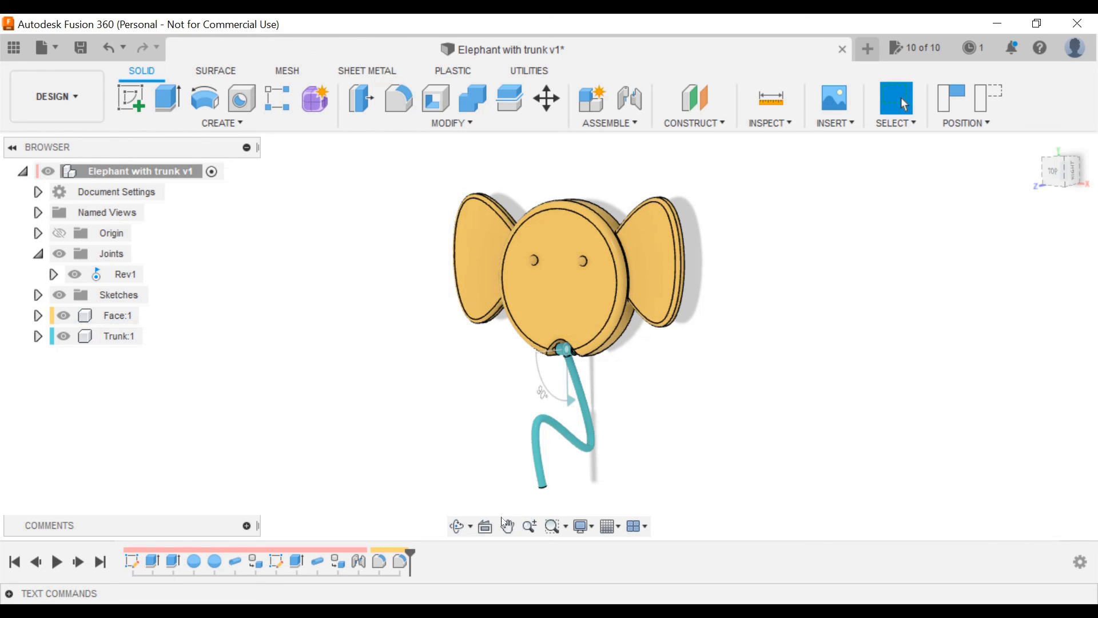